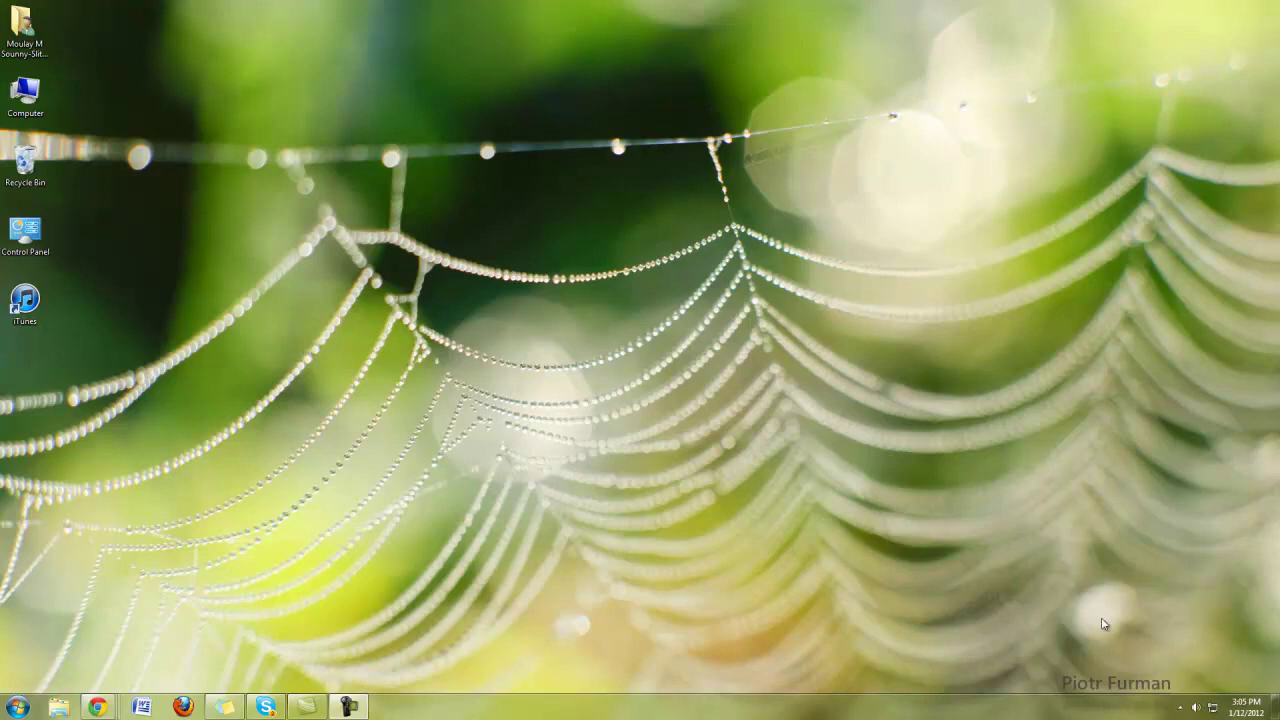
- Launch ArcMap 10 by searching 'arcmap' from the Windows Start menu
left_click(18, 707)
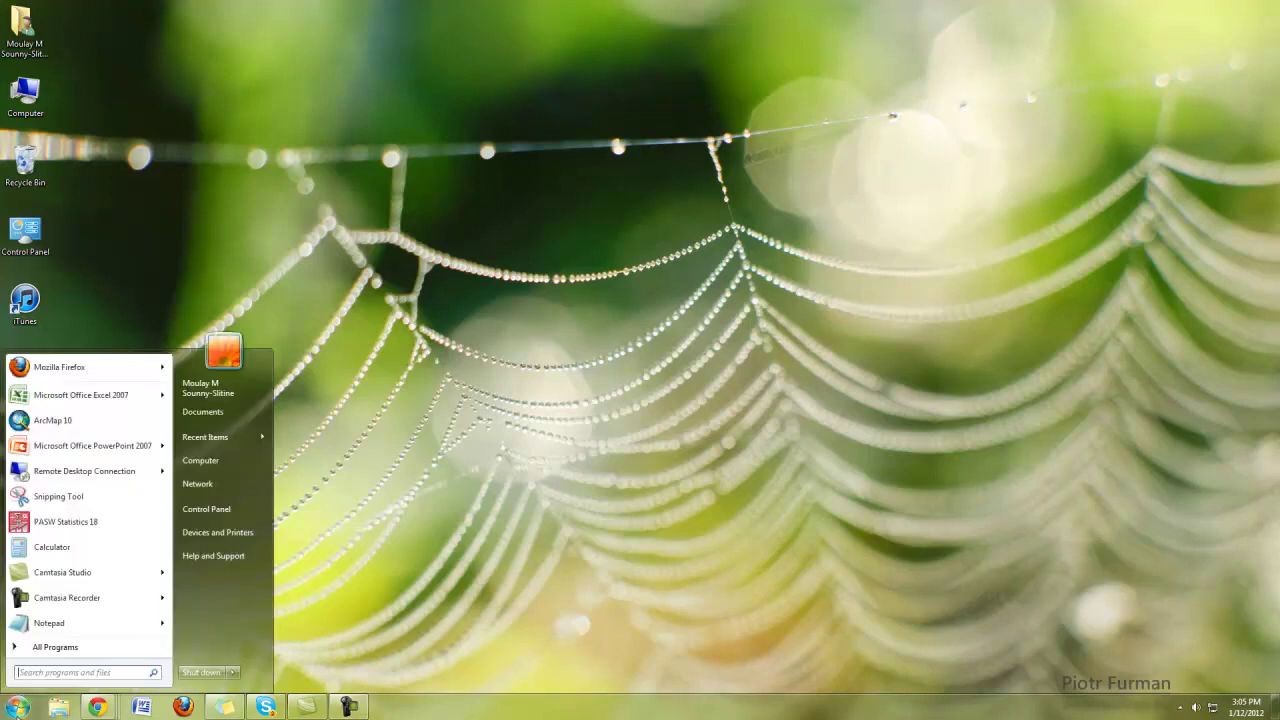
left_click(85, 672)
type("arcmap")
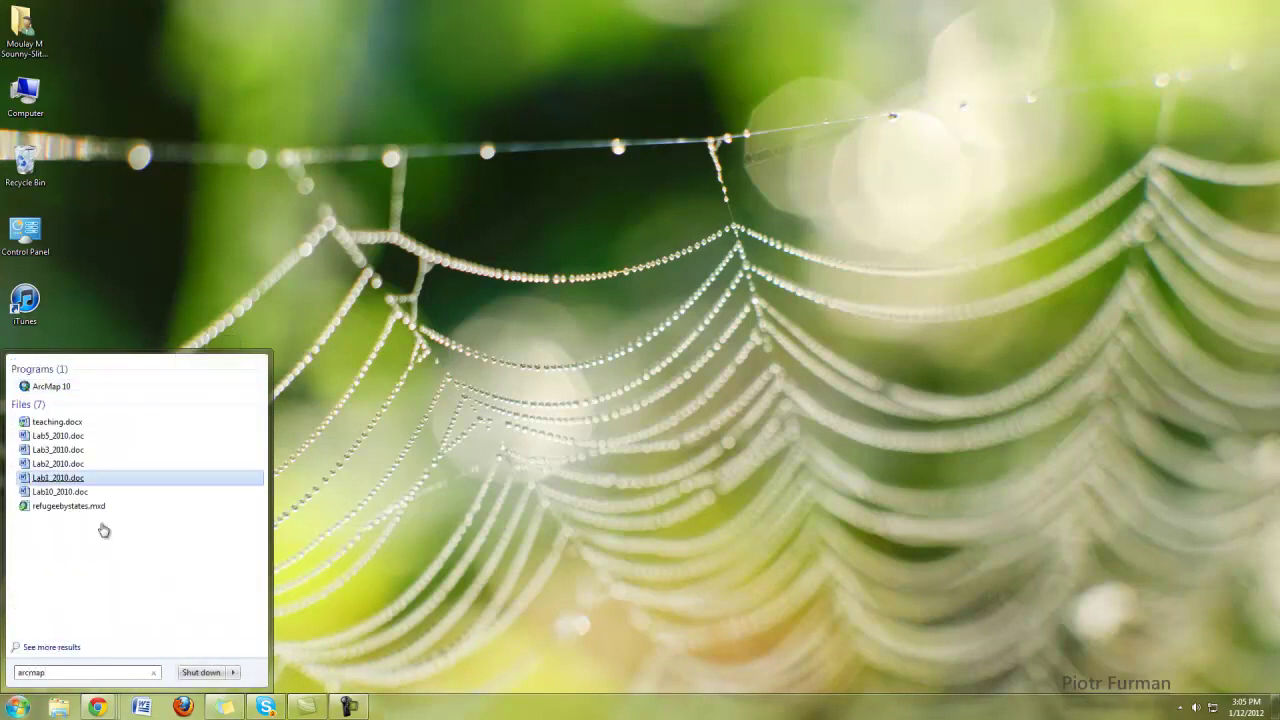
left_click(55, 386)
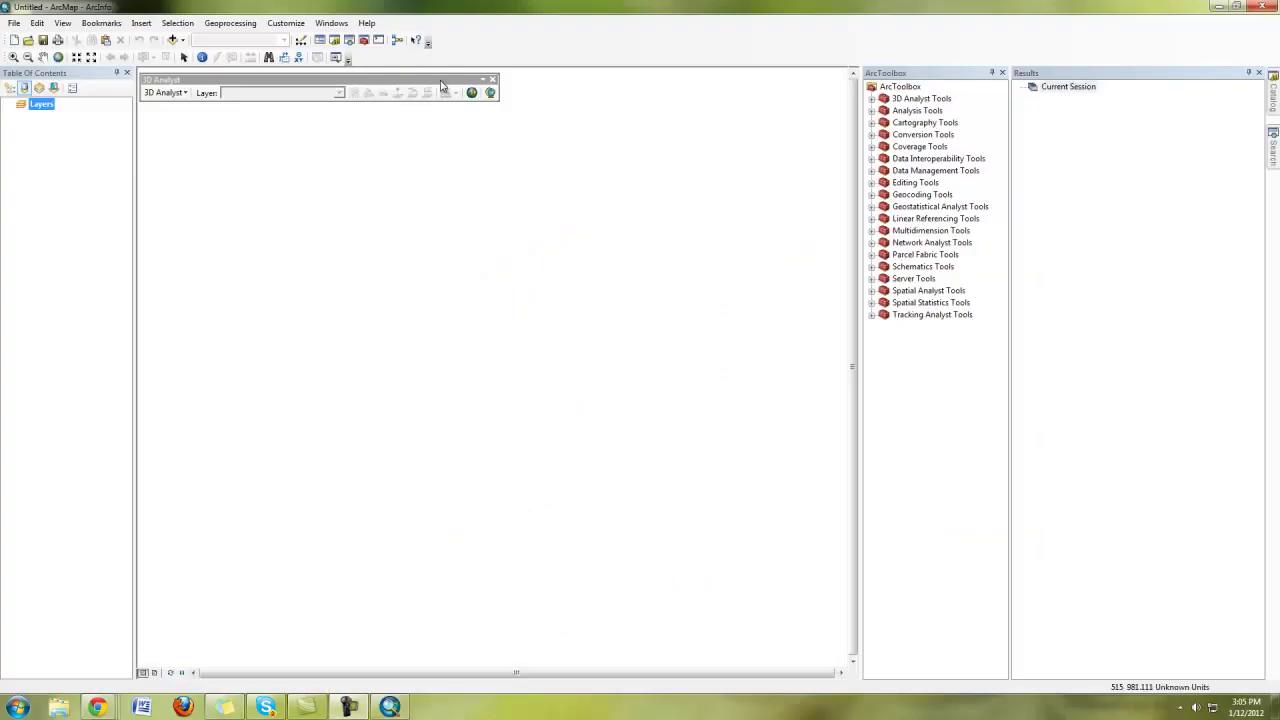
- Dock the 3D Analyst toolbar, auto-hide ArcToolbox and Results, and preview the Catalog and ArcToolbox tabs
left_click_drag(441, 80, 703, 66)
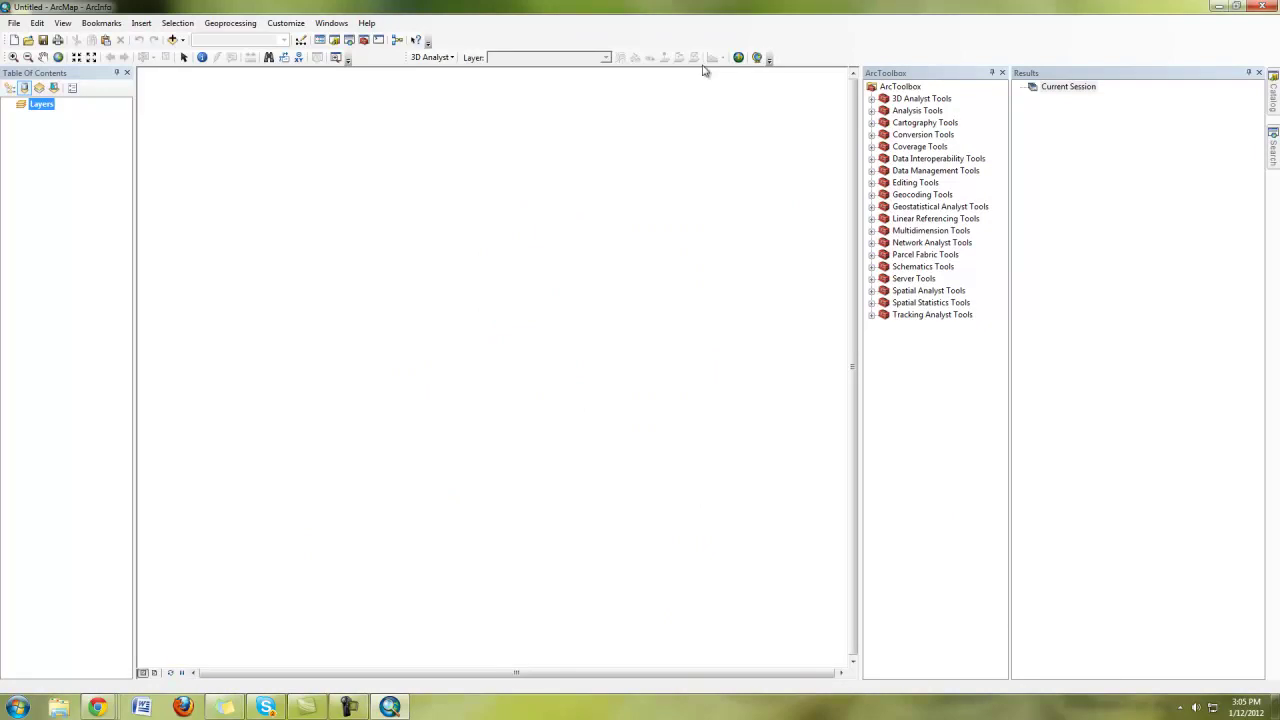
left_click(993, 74)
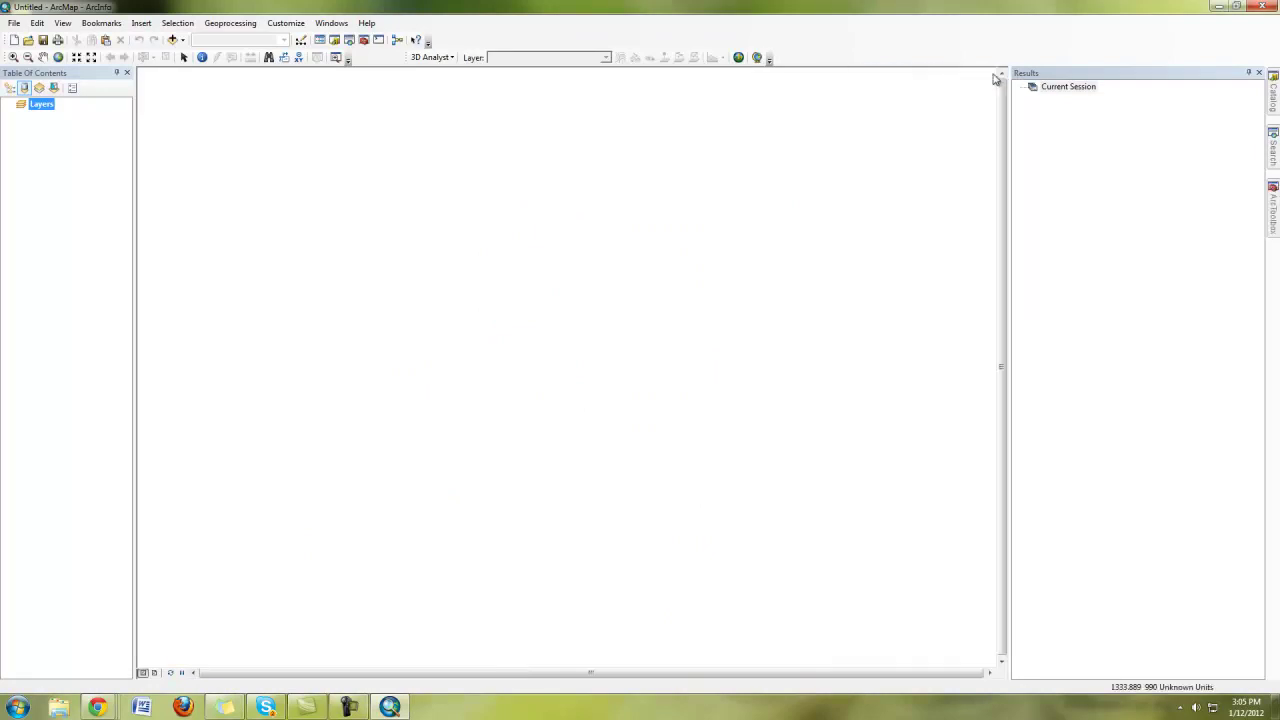
left_click(1250, 75)
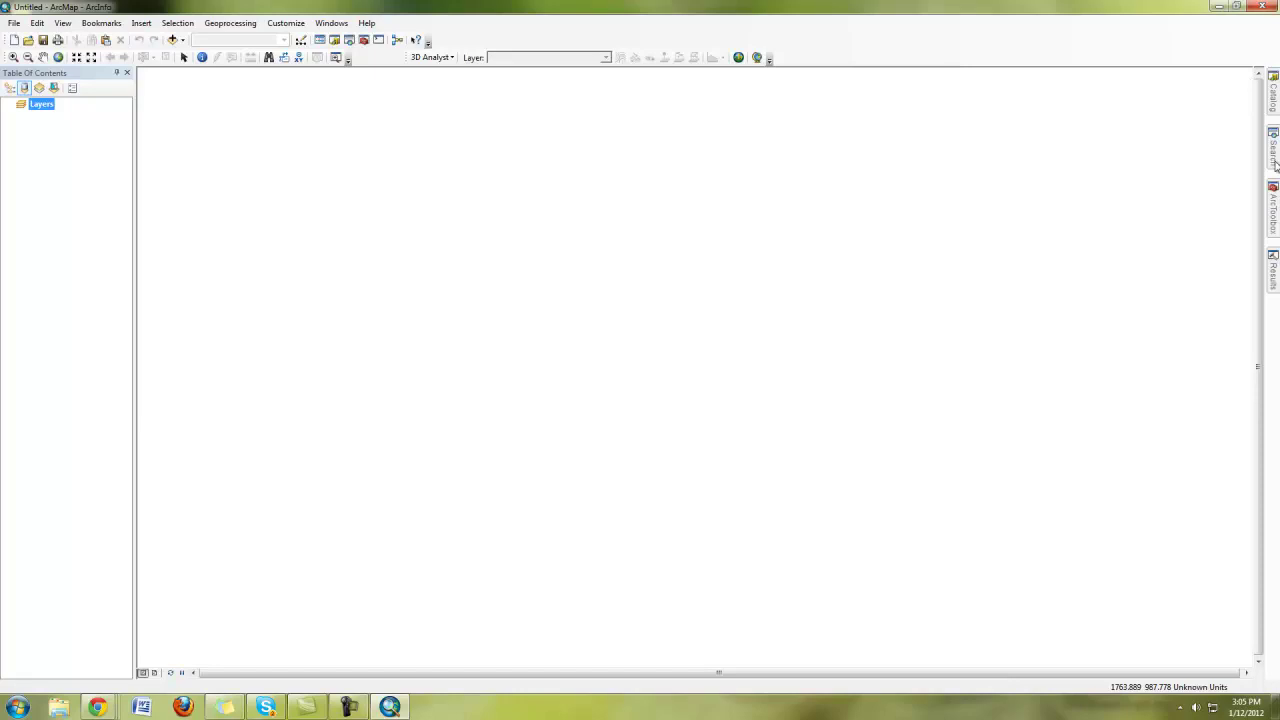
left_click(1273, 93)
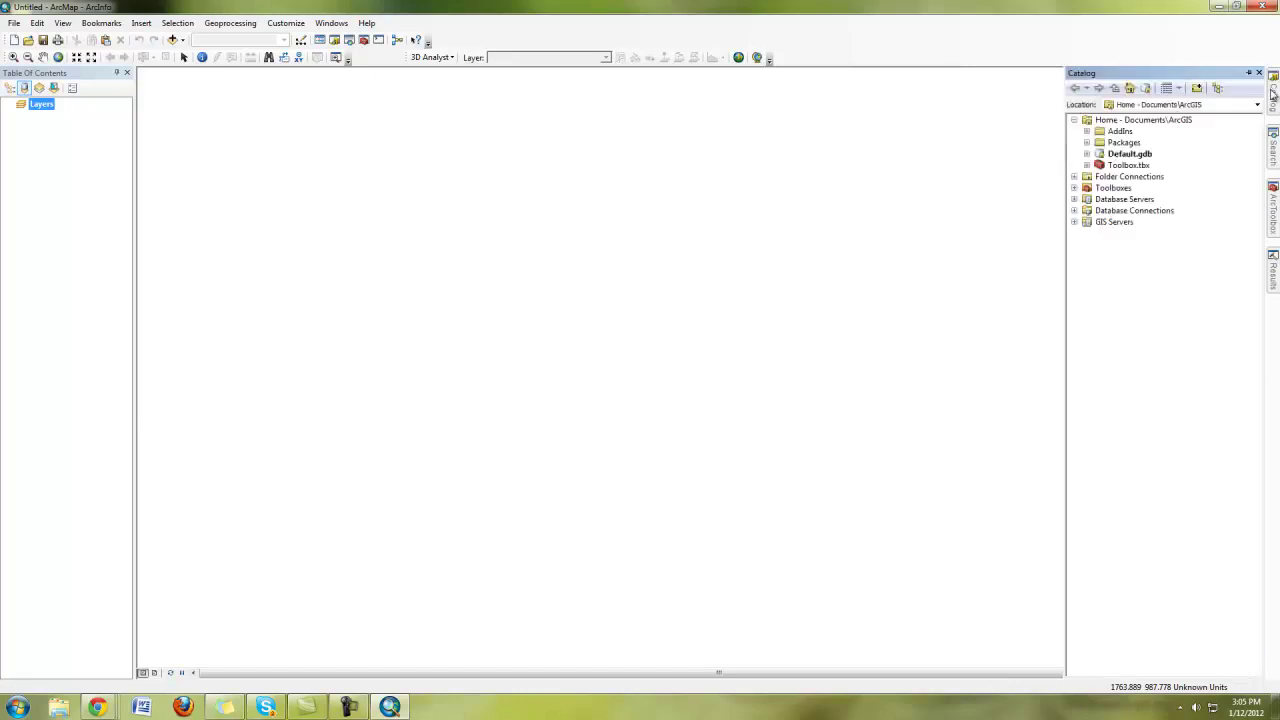
left_click(1273, 212)
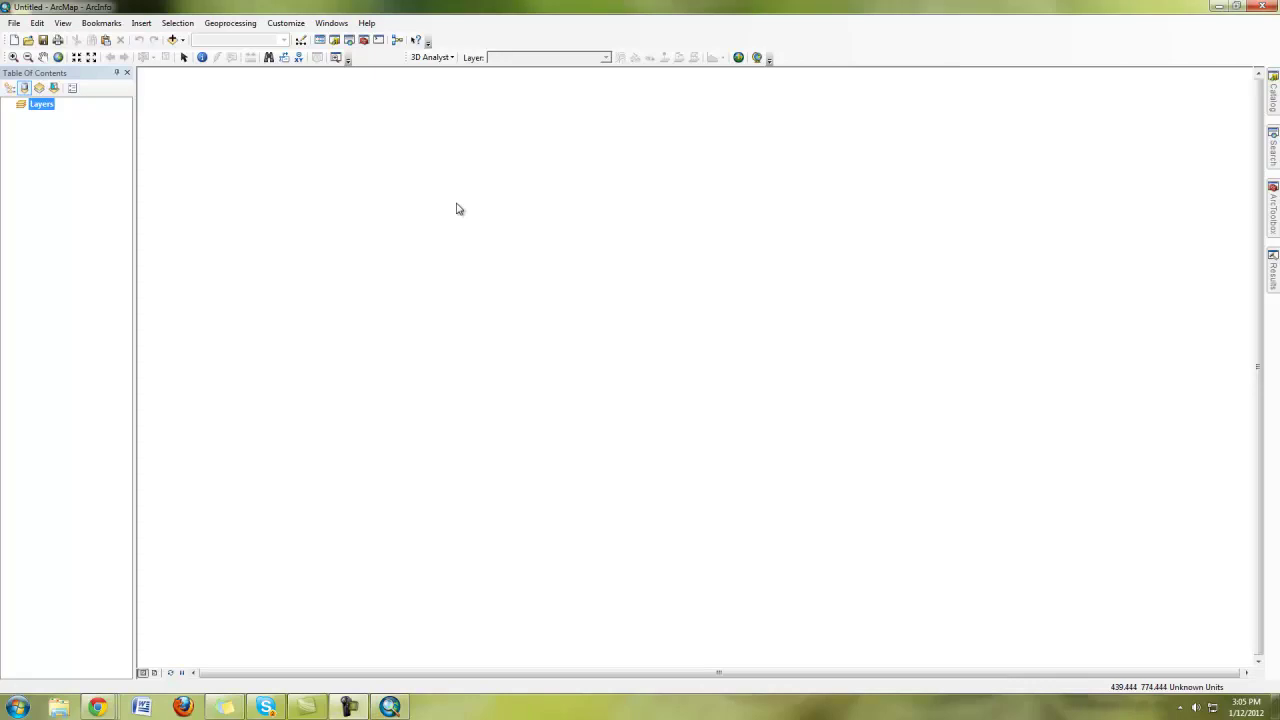
- Add the National Geographic basemap through Add Data > Add Basemap
left_click(183, 41)
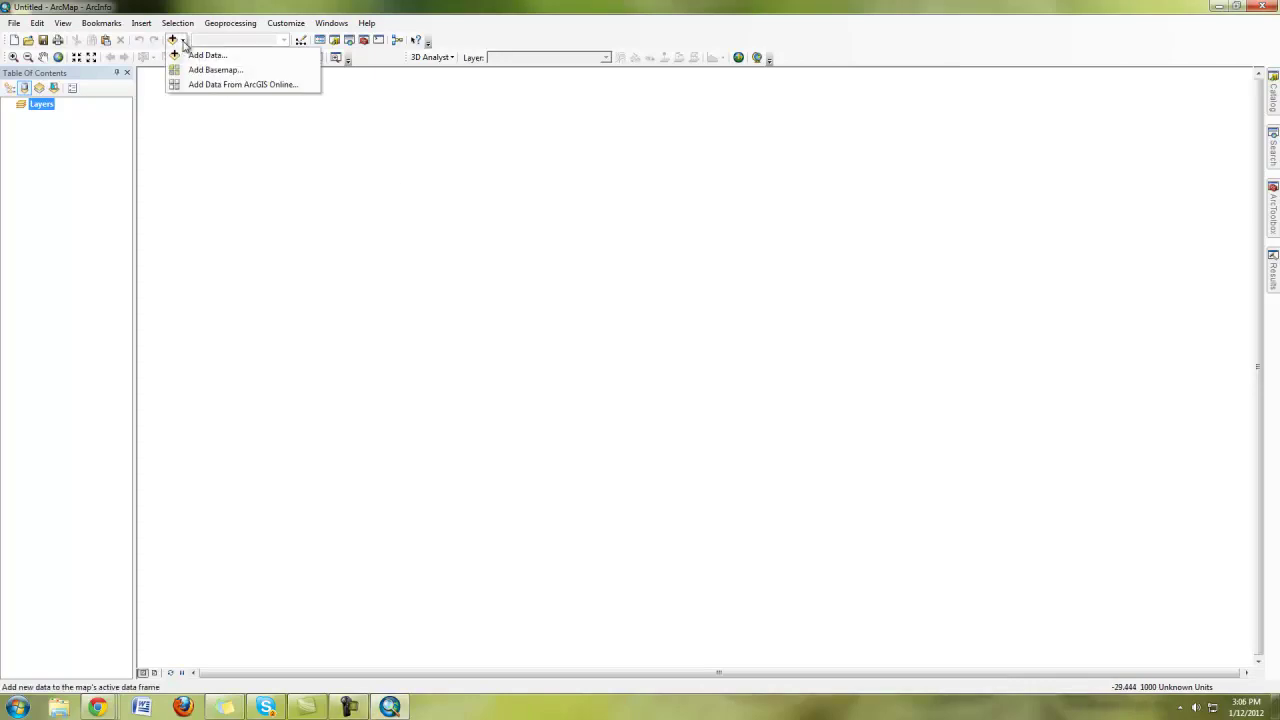
left_click(204, 70)
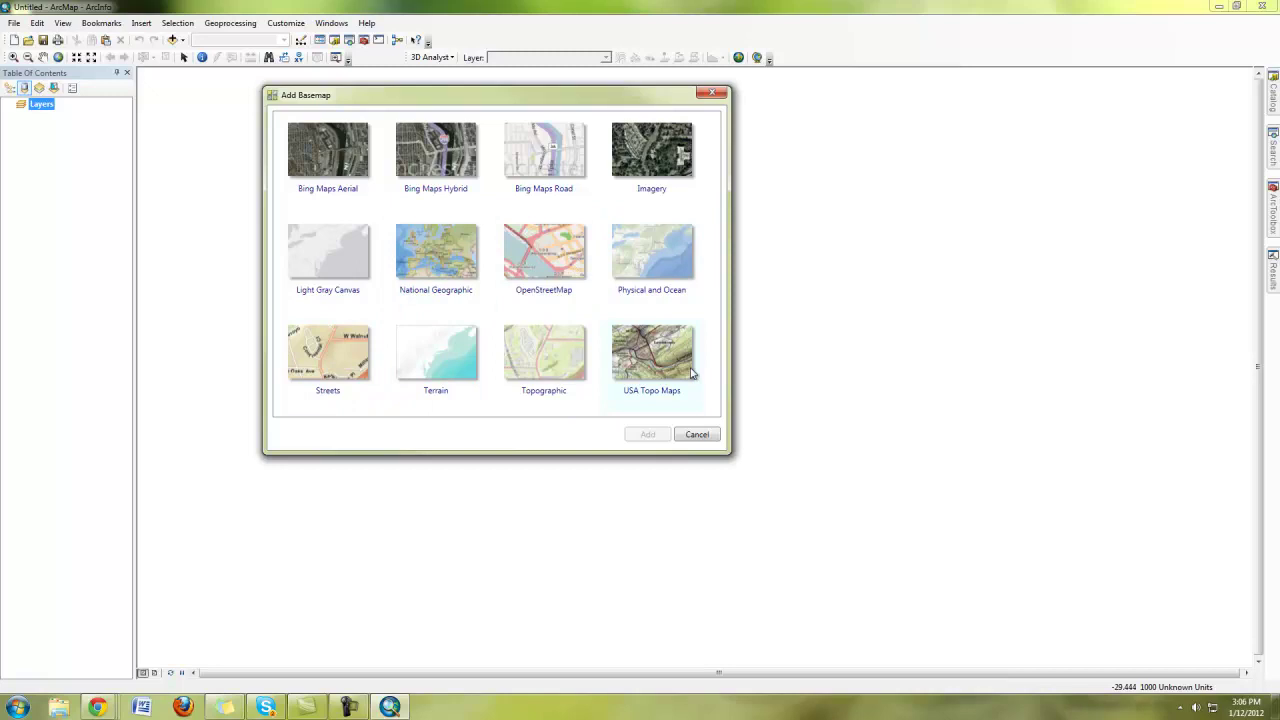
left_click(420, 257)
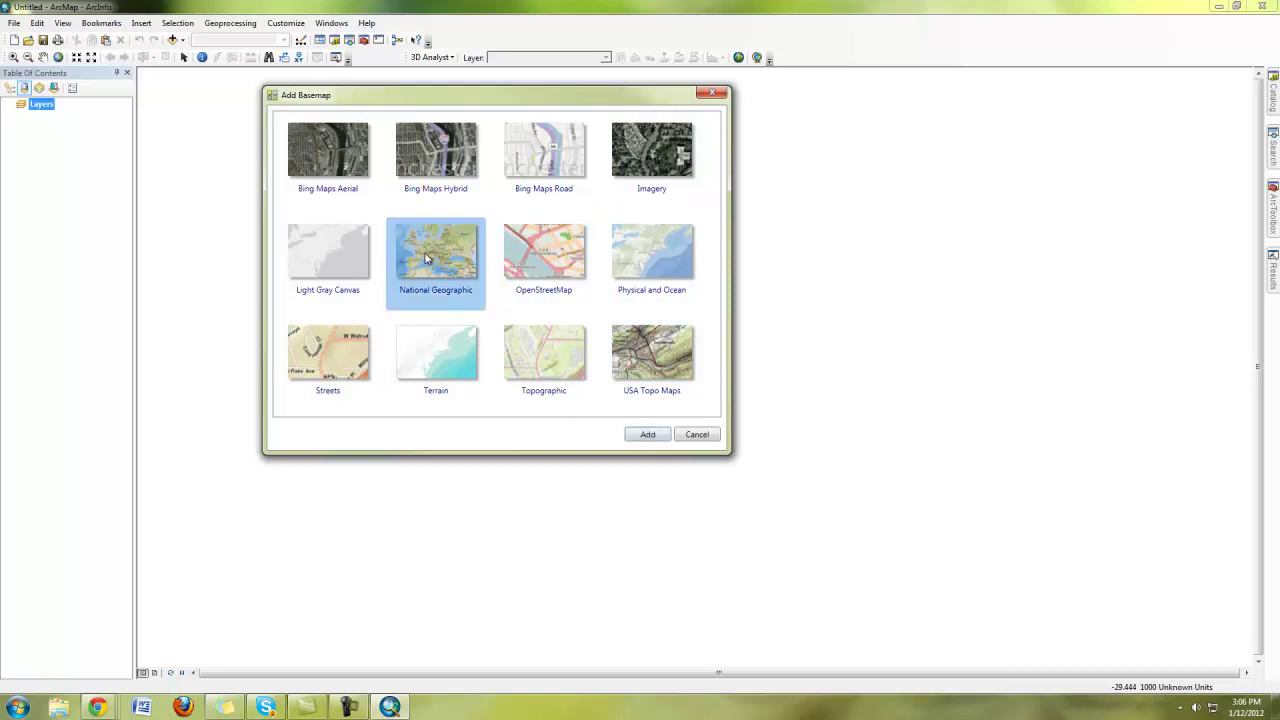
left_click(647, 435)
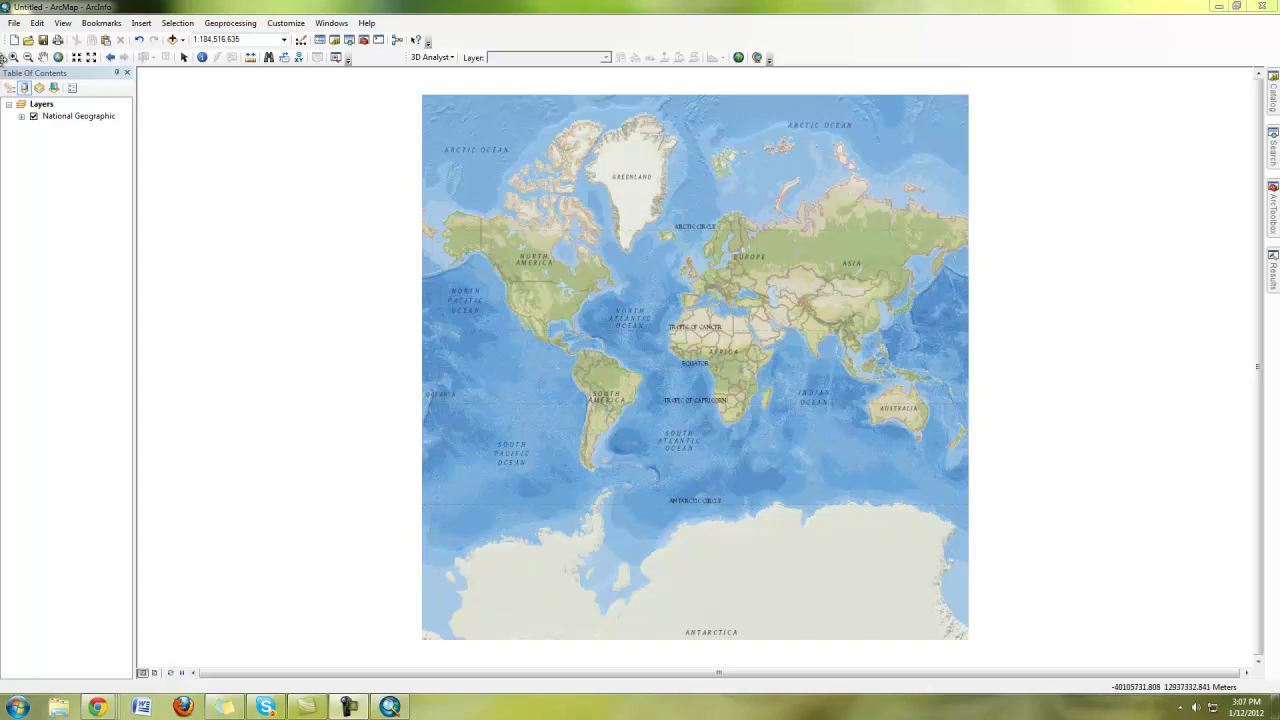
- Dock the Tools toolbar vertically at the left and dock the Draw toolbar in the top row
left_click_drag(4, 57, 5, 197)
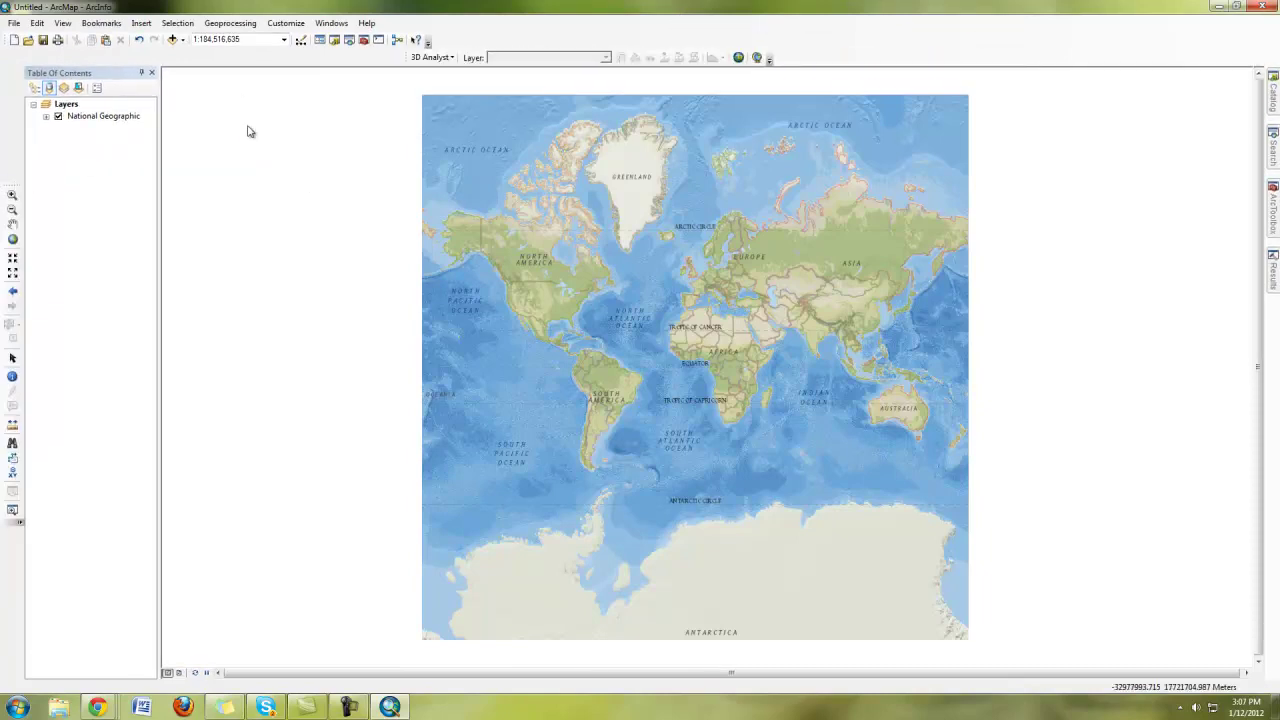
right_click(900, 40)
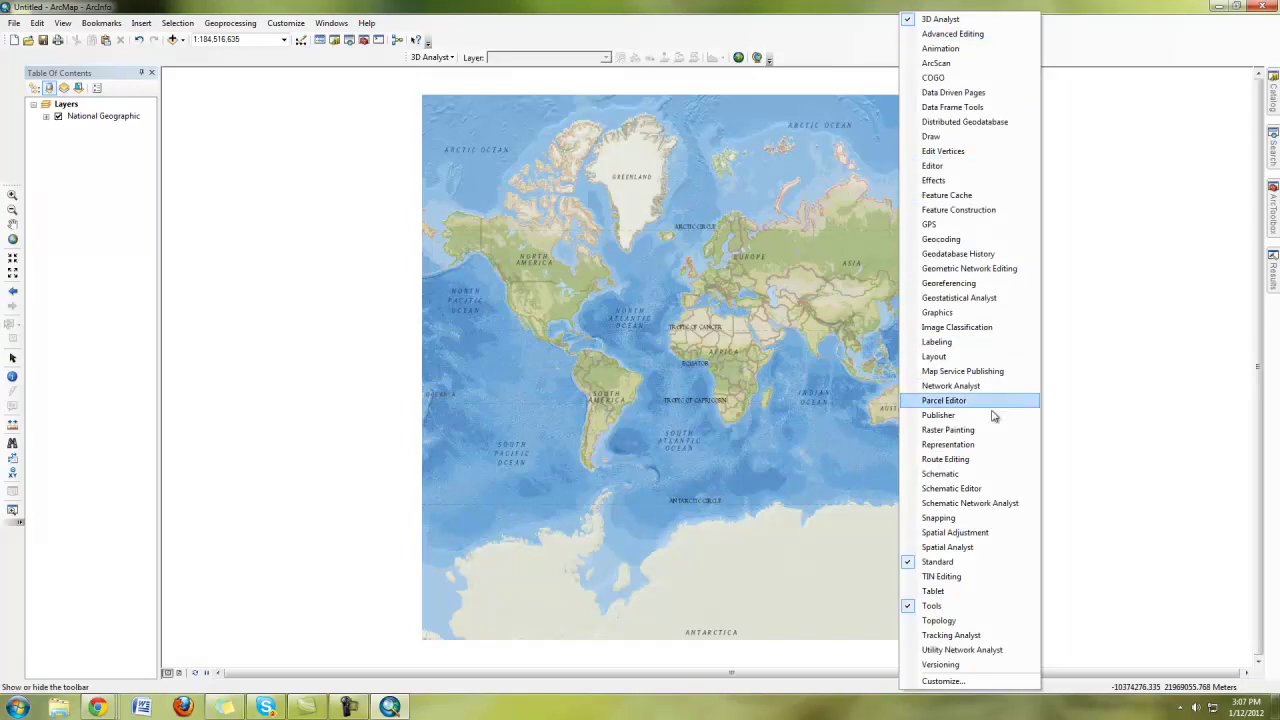
left_click(958, 140)
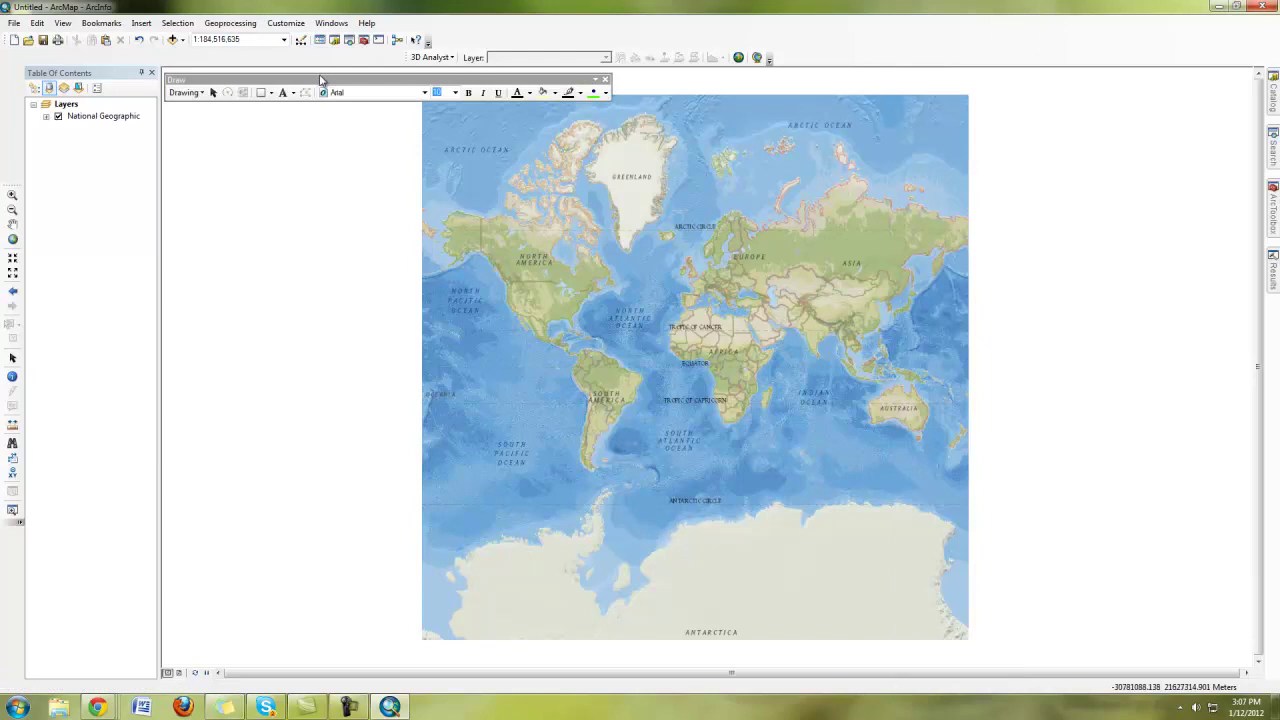
mouse_move(319, 77)
left_mouse_down()
mouse_move(404, 192)
mouse_move(520, 128)
mouse_move(628, 30)
mouse_move(632, 55)
left_mouse_up()
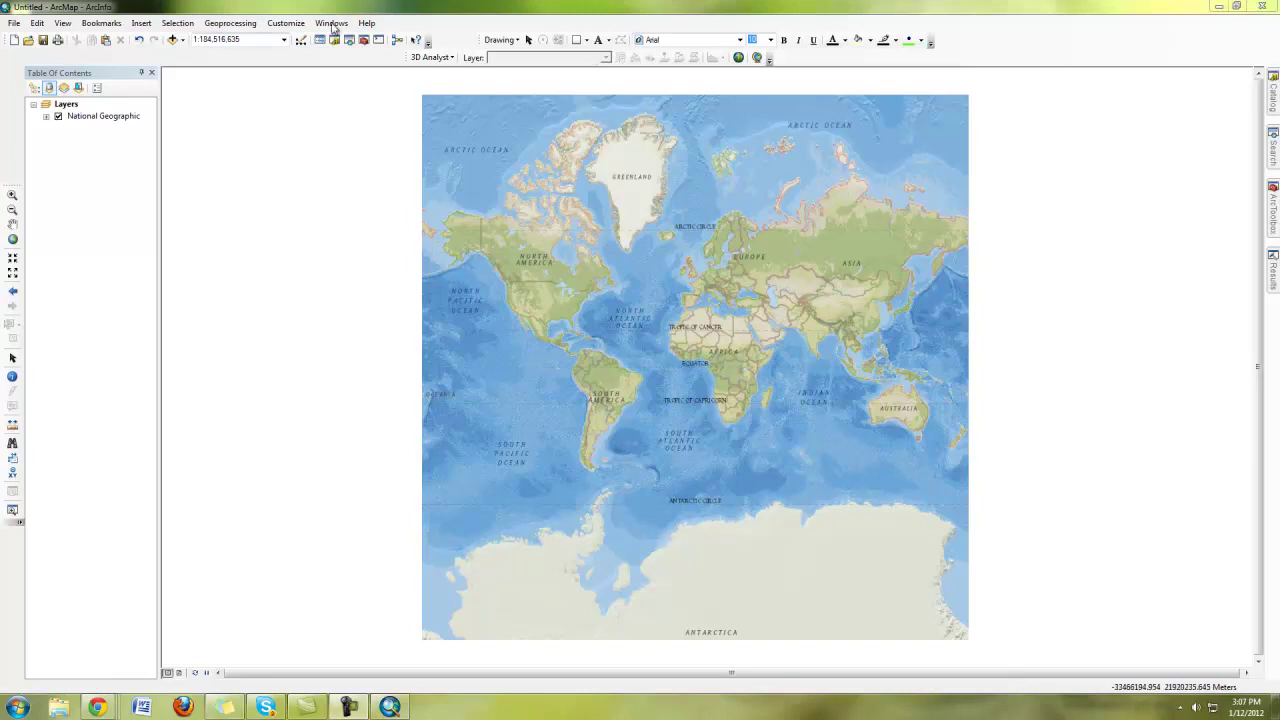
left_click(226, 24)
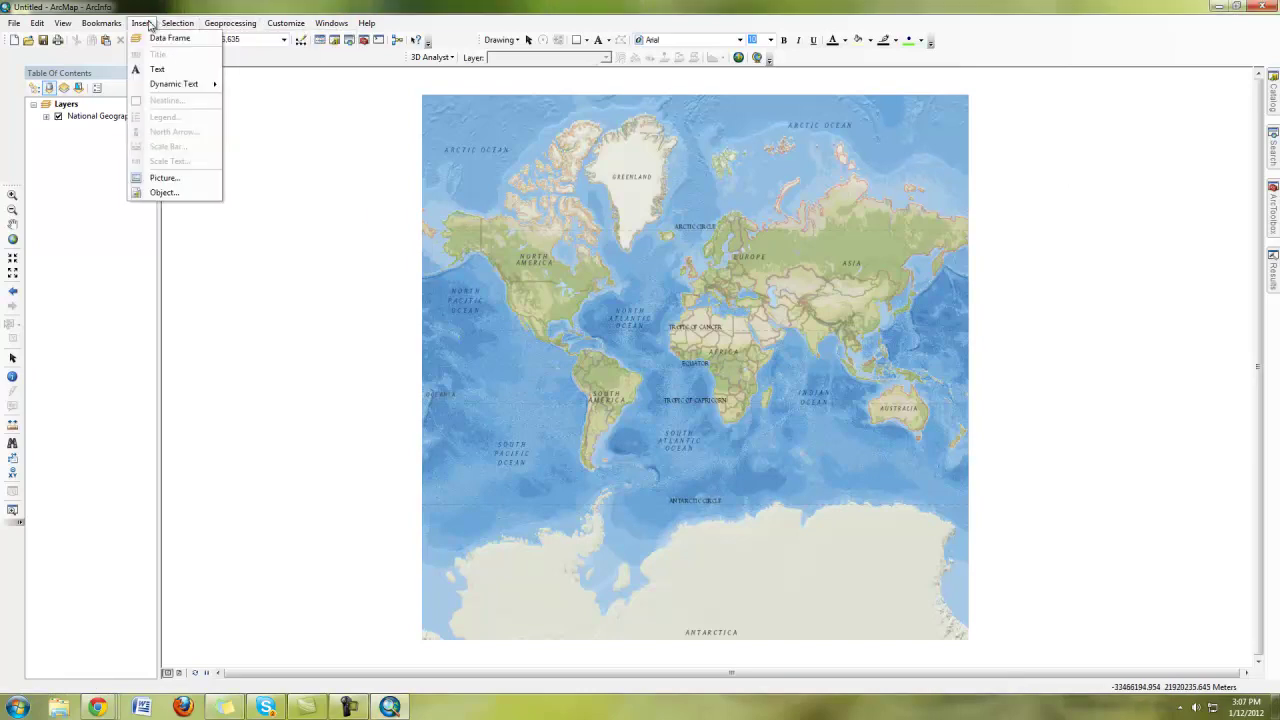
mouse_move(95, 20)
mouse_move(288, 28)
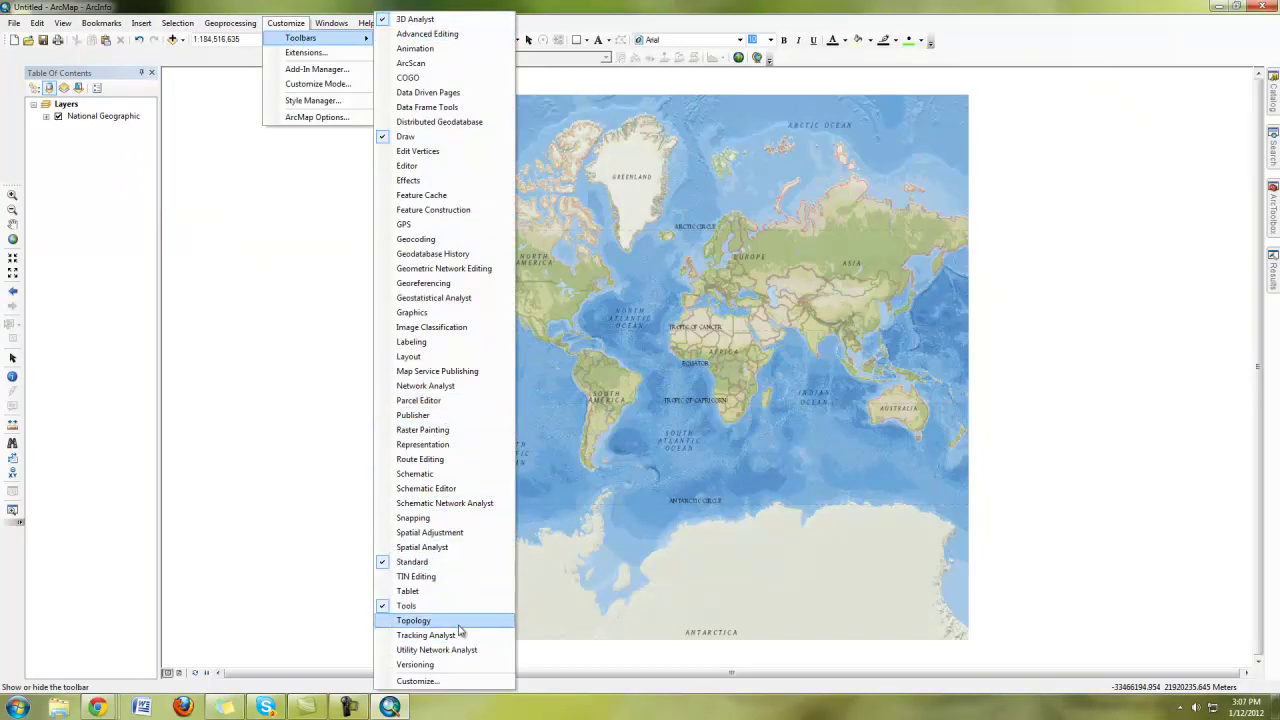
left_click(1215, 560)
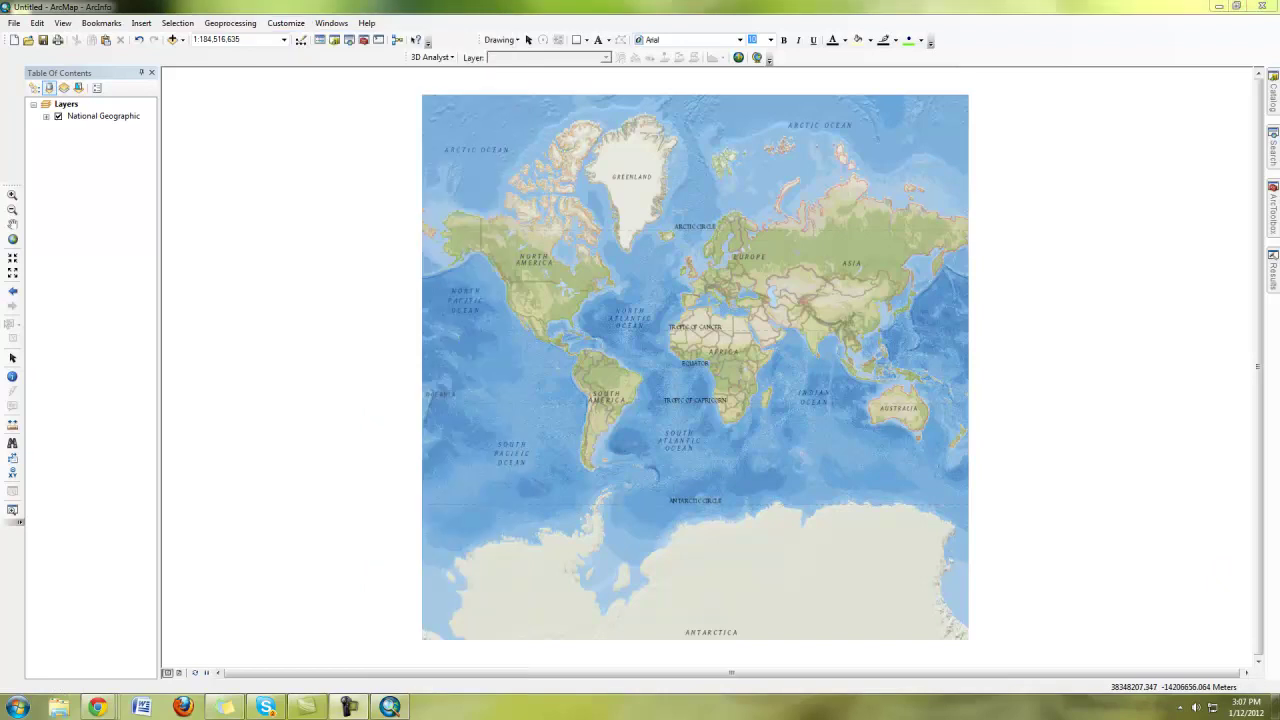
- Find 'Georgetown, Texas' with the 10.0 North America Geocode Service and widen the results list
left_click(14, 448)
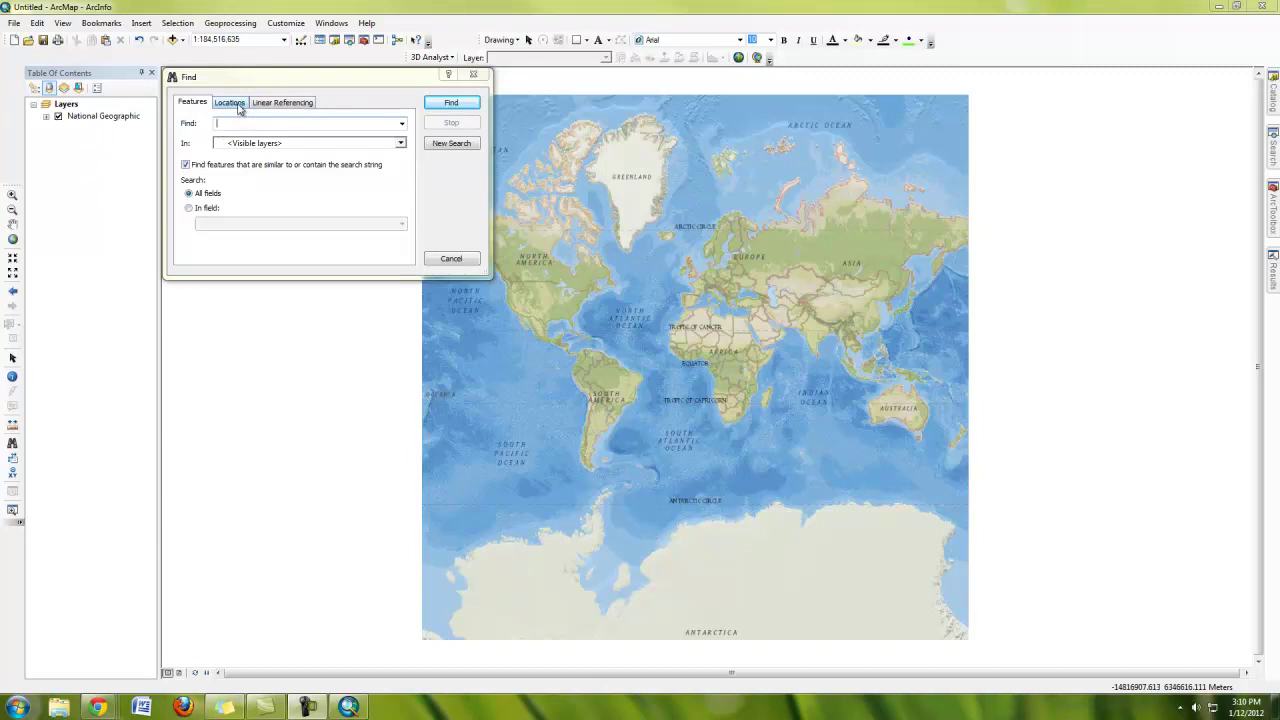
left_click(230, 103)
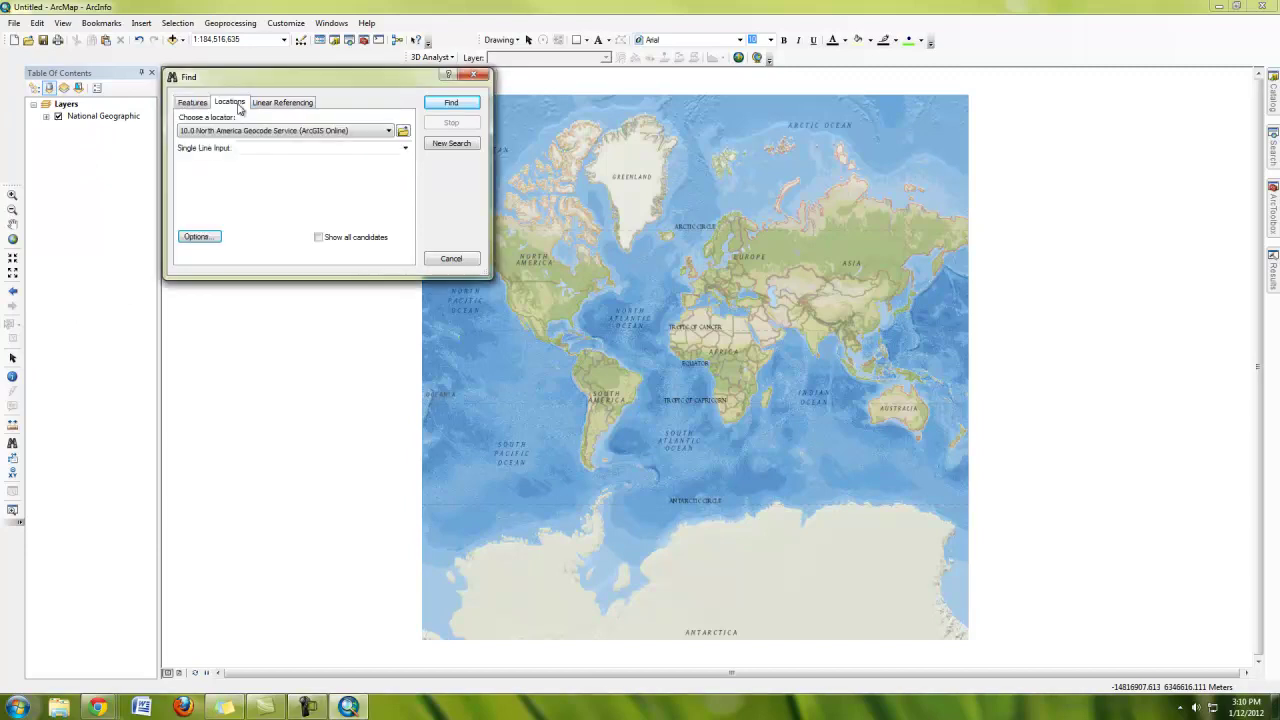
left_click(389, 132)
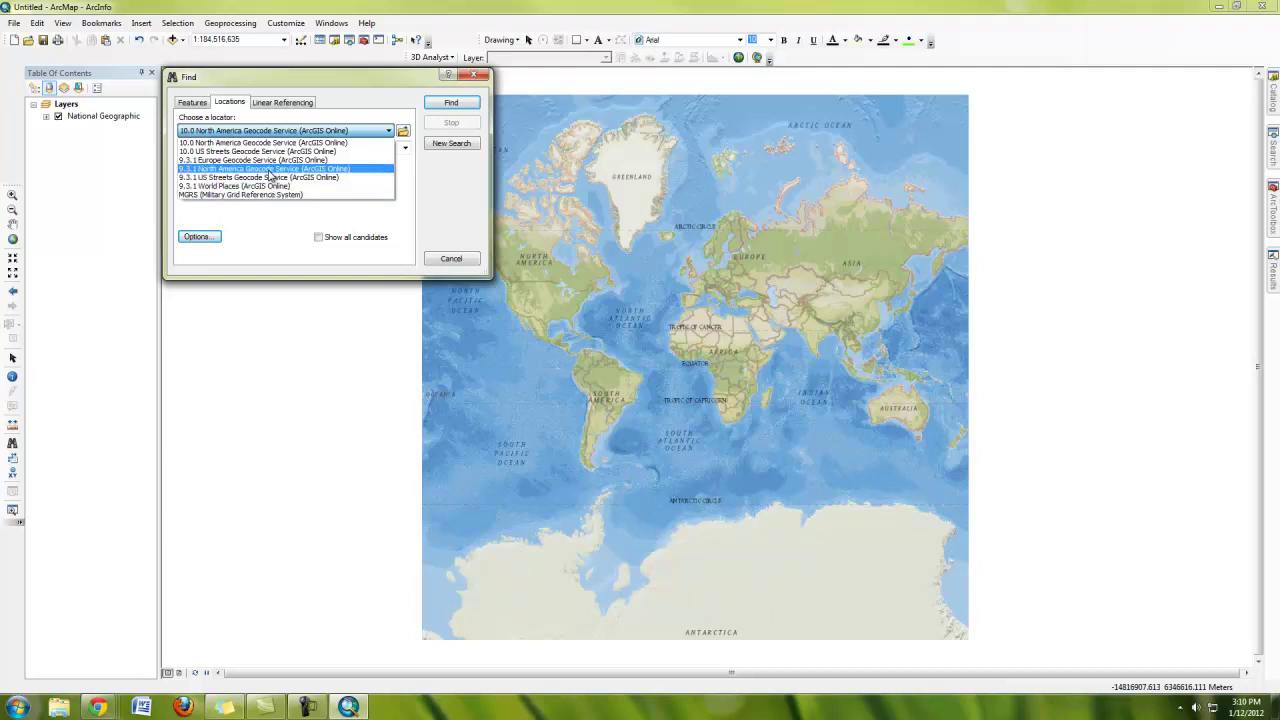
left_click(387, 128)
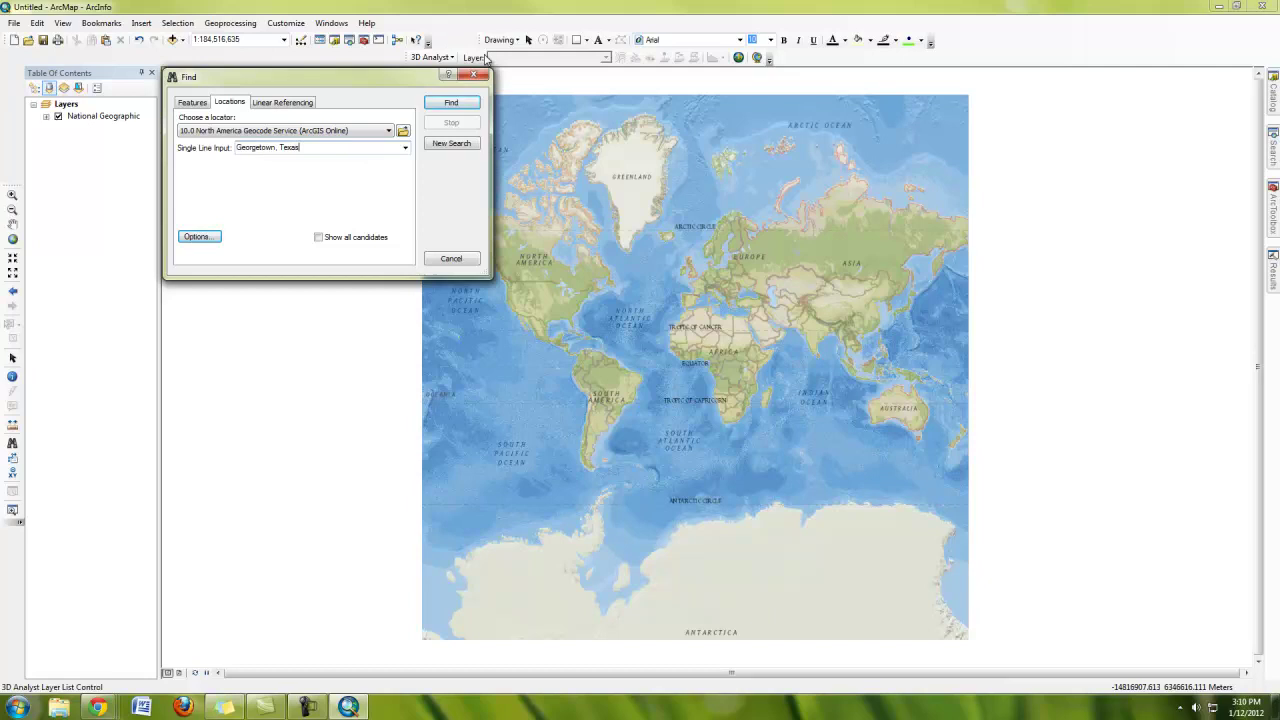
left_click(453, 106)
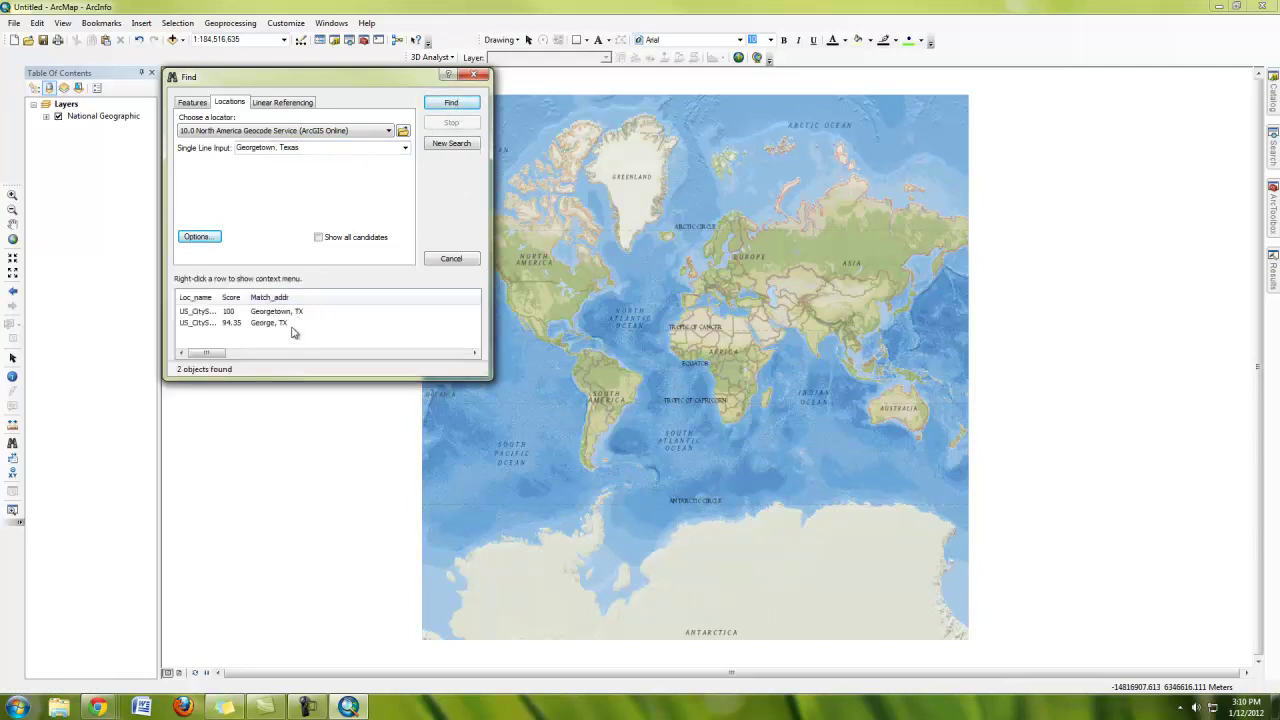
left_click_drag(218, 297, 282, 297)
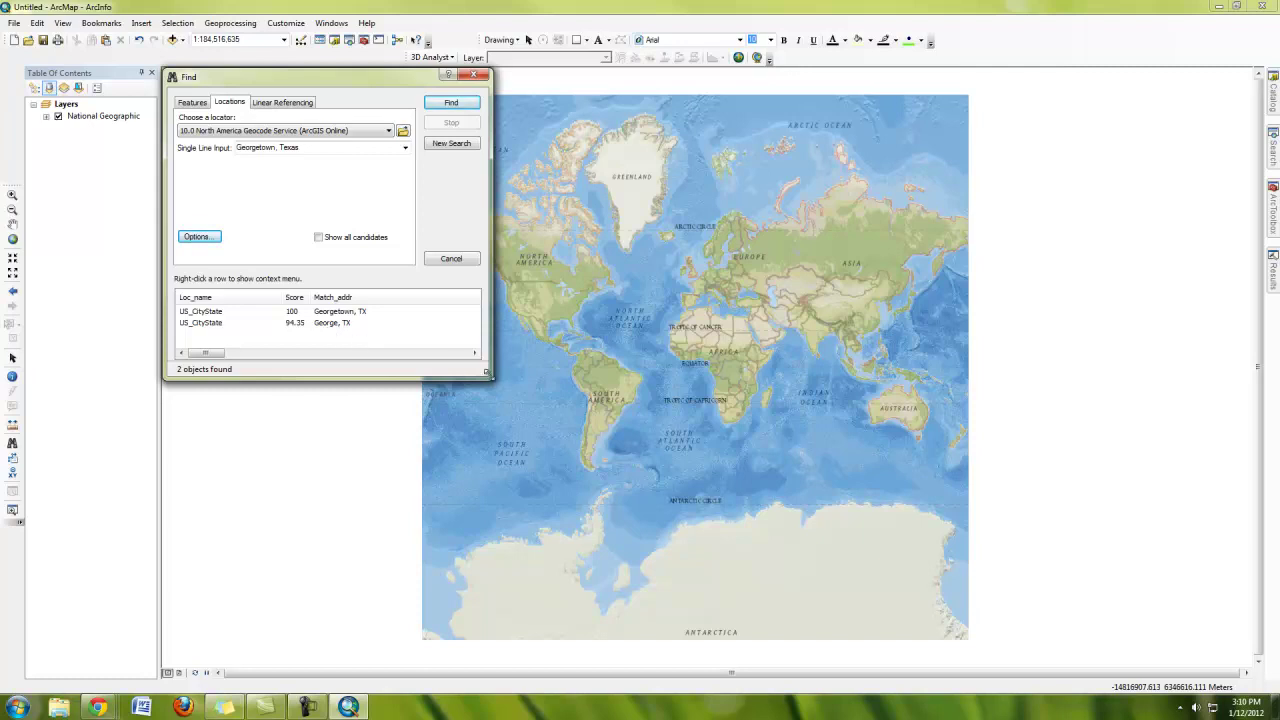
left_click_drag(487, 374, 484, 426)
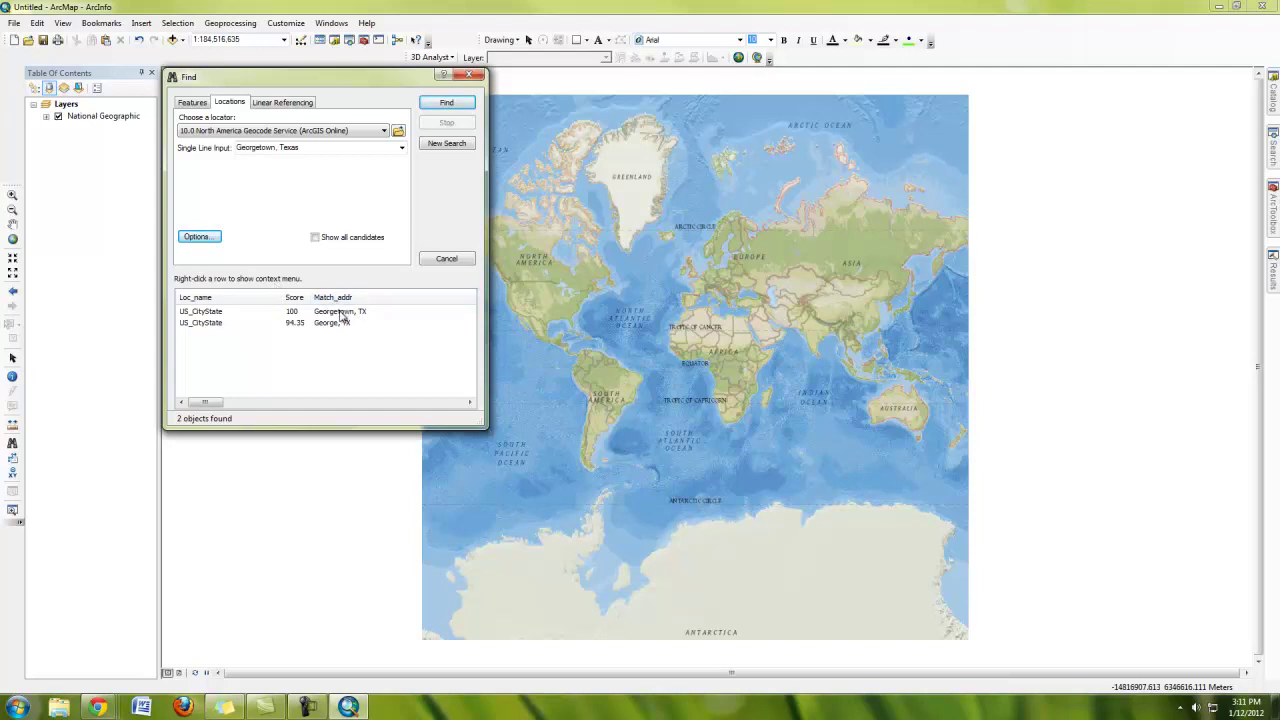
- Flash the Georgetown, TX result and add a labeled point at its location
left_click(228, 311)
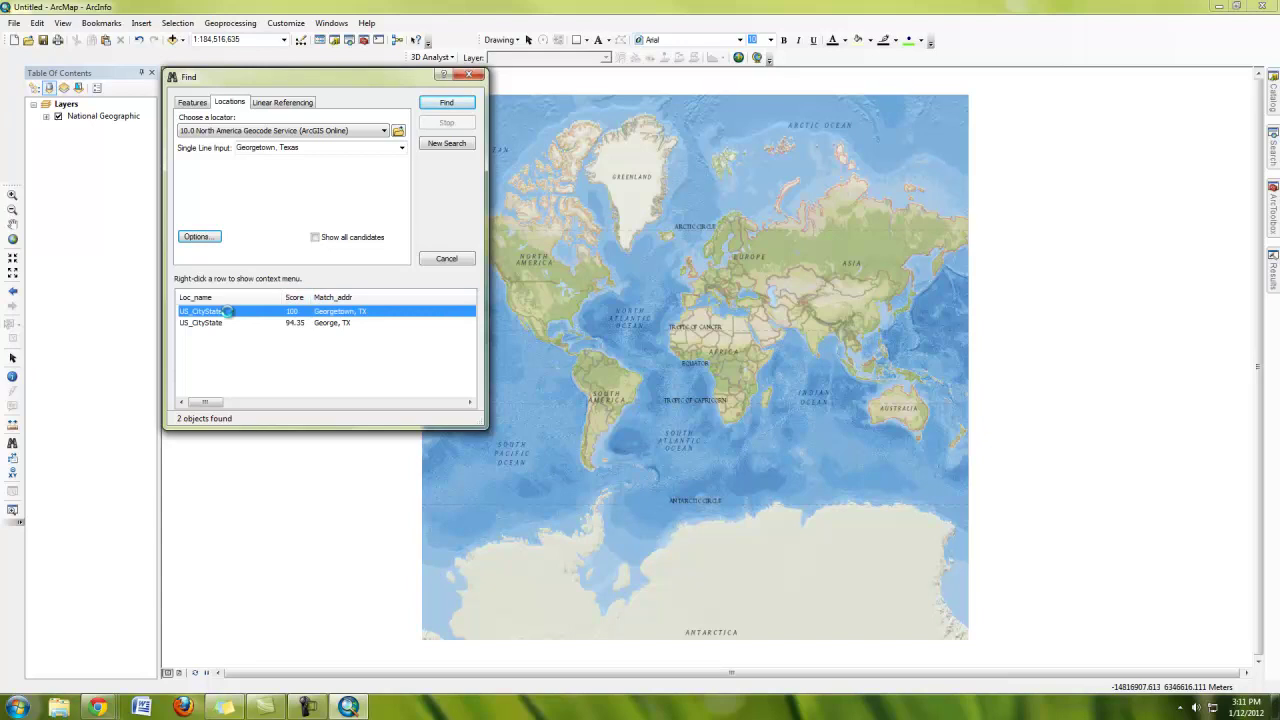
right_click(228, 311)
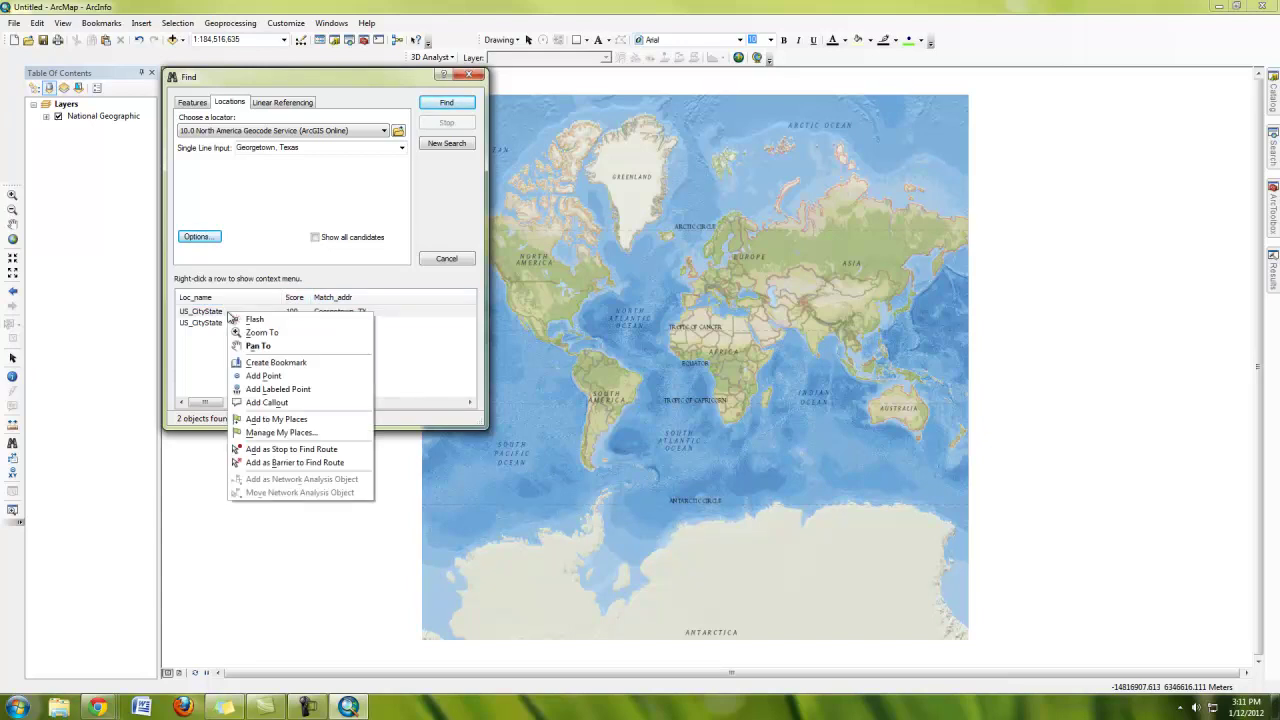
left_click(345, 319)
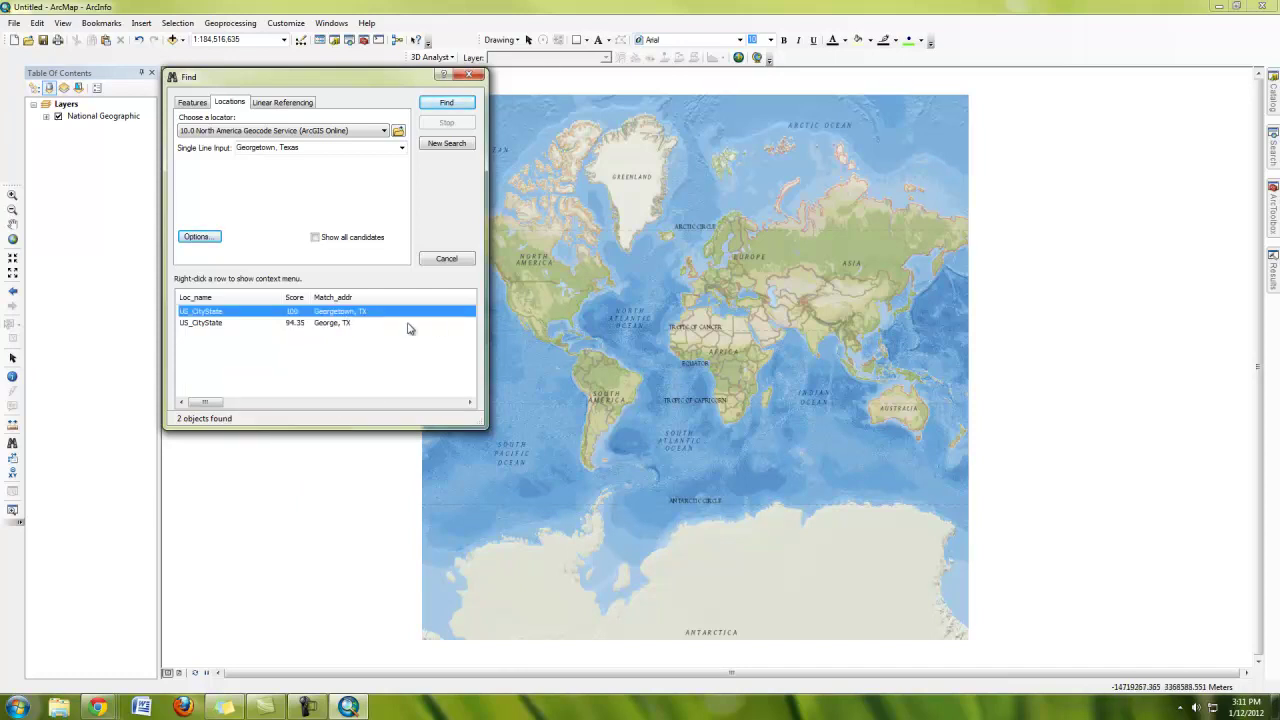
right_click(338, 313)
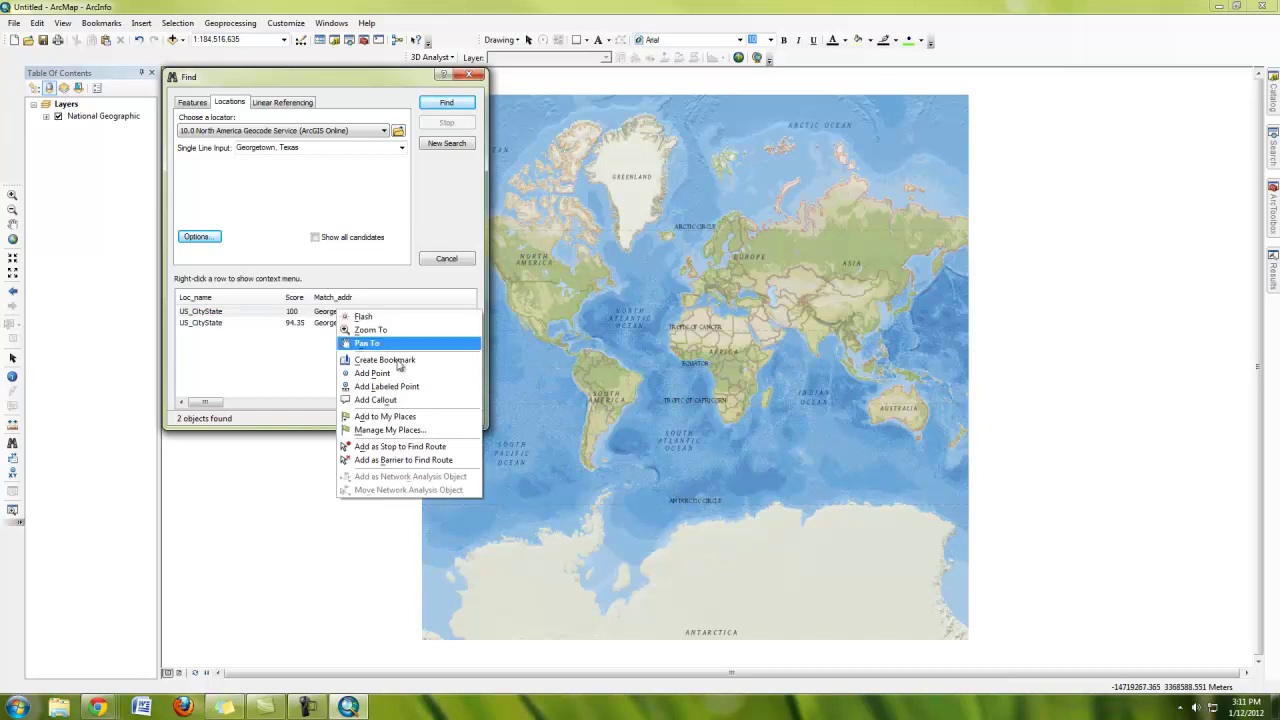
left_click(406, 389)
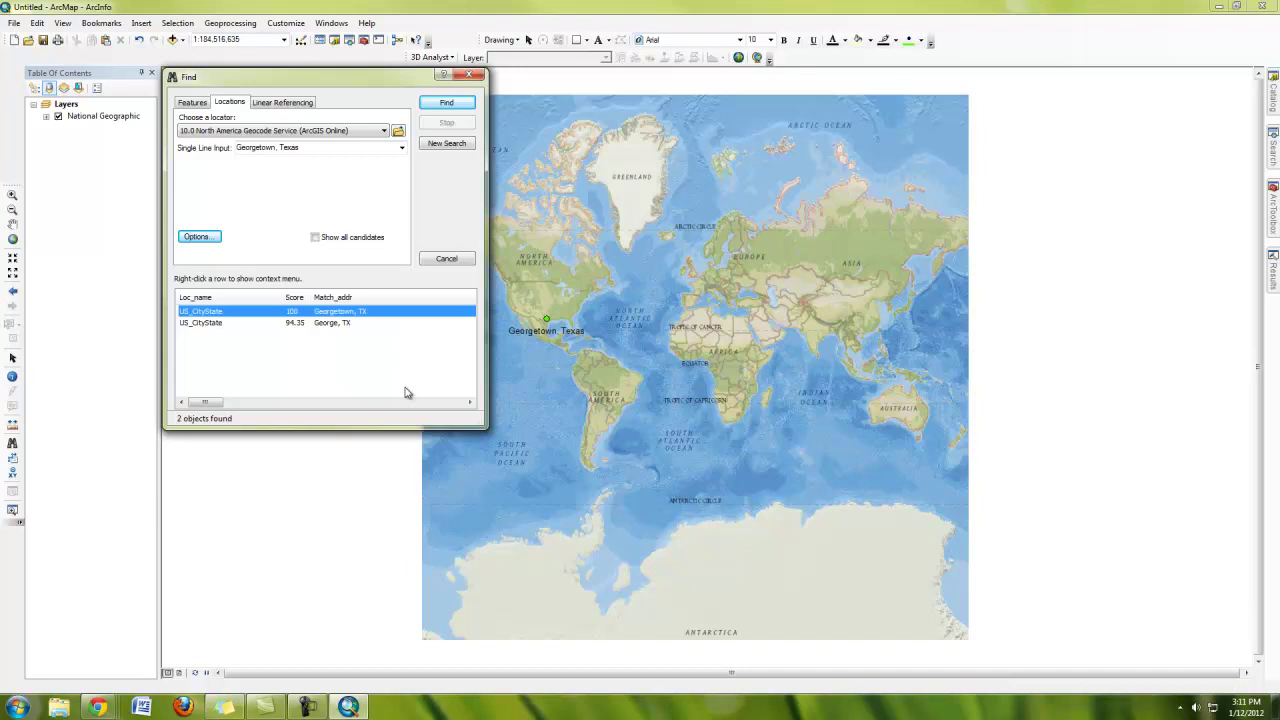
left_click(522, 330)
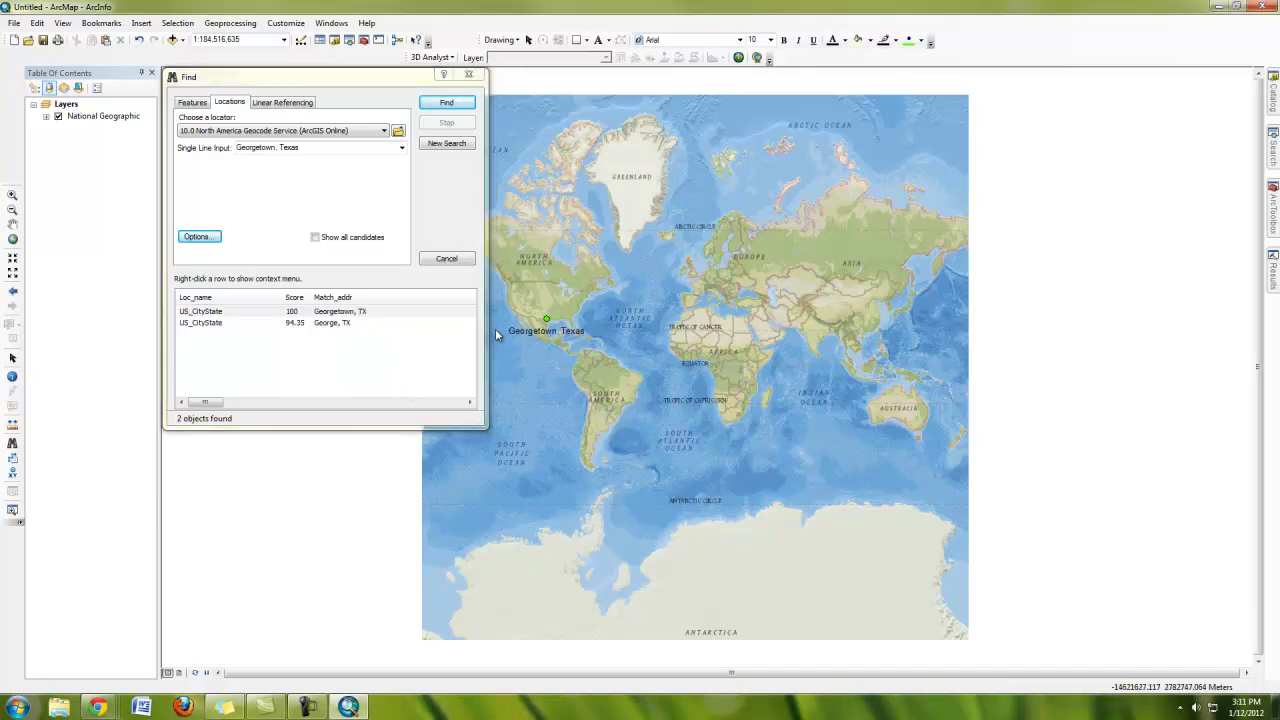
- Zoom the map to the Georgetown, TX result
left_click(381, 318)
right_click(364, 313)
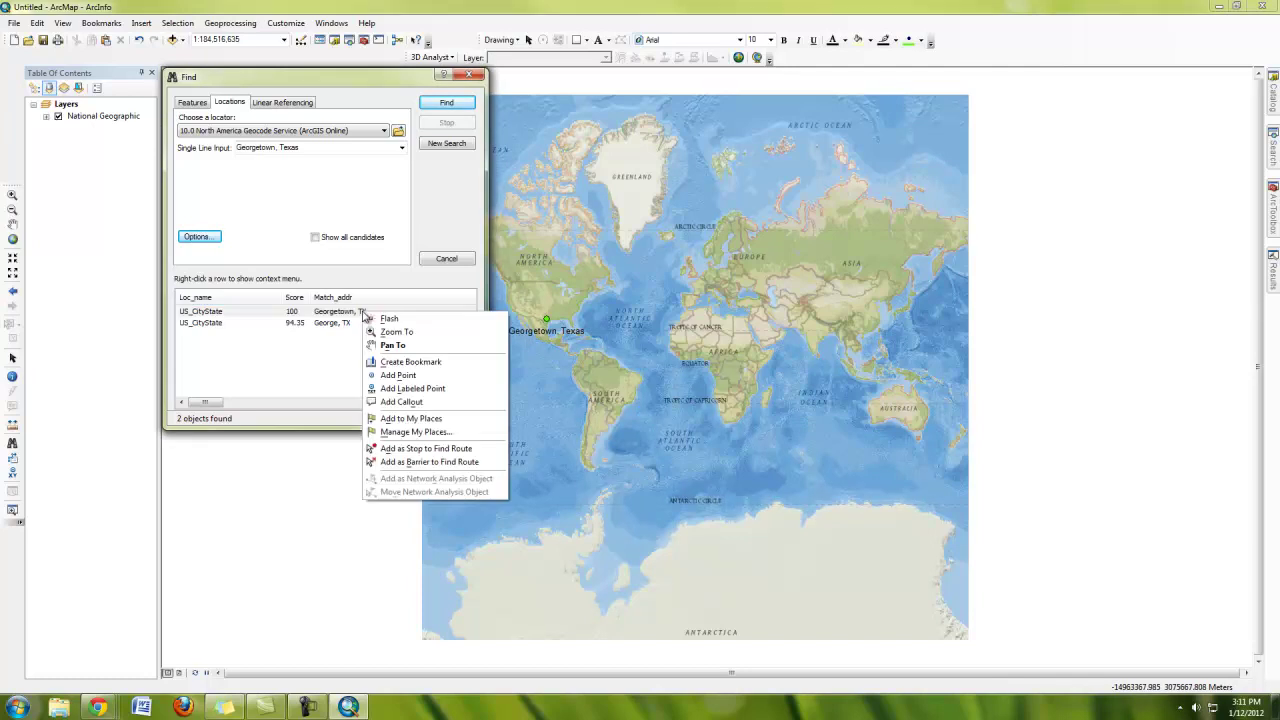
left_click(413, 334)
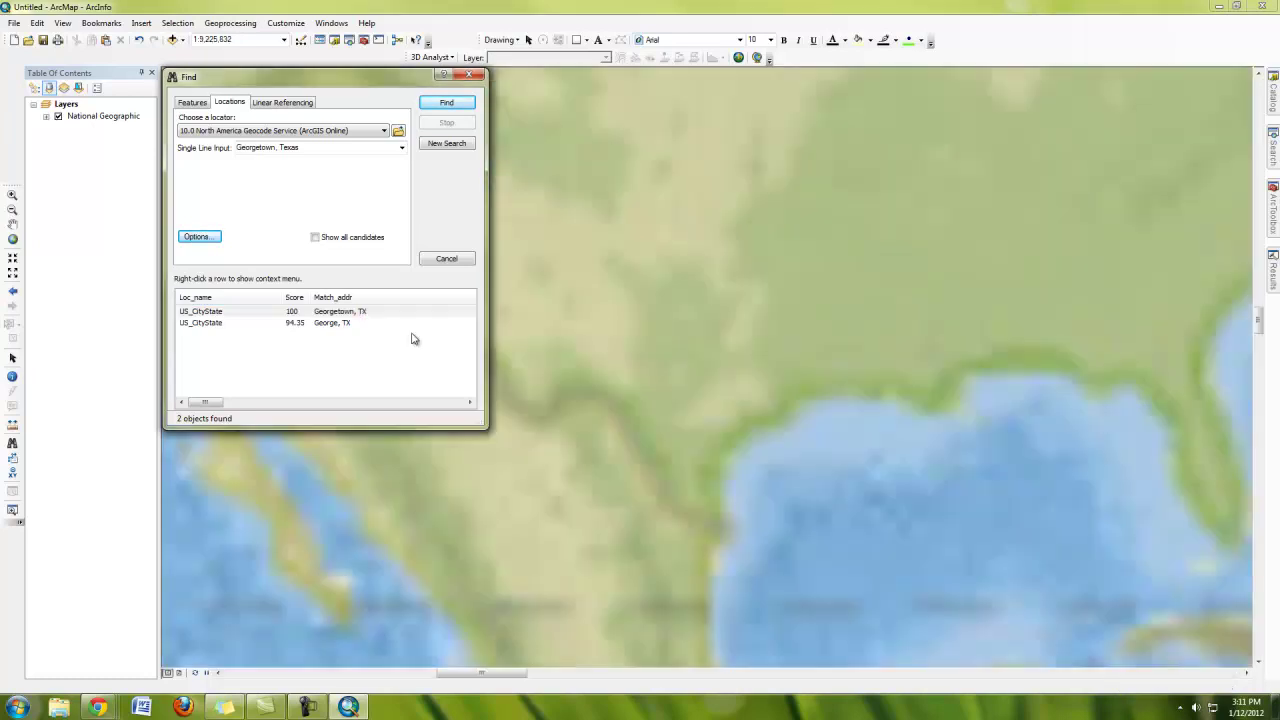
left_click(422, 338)
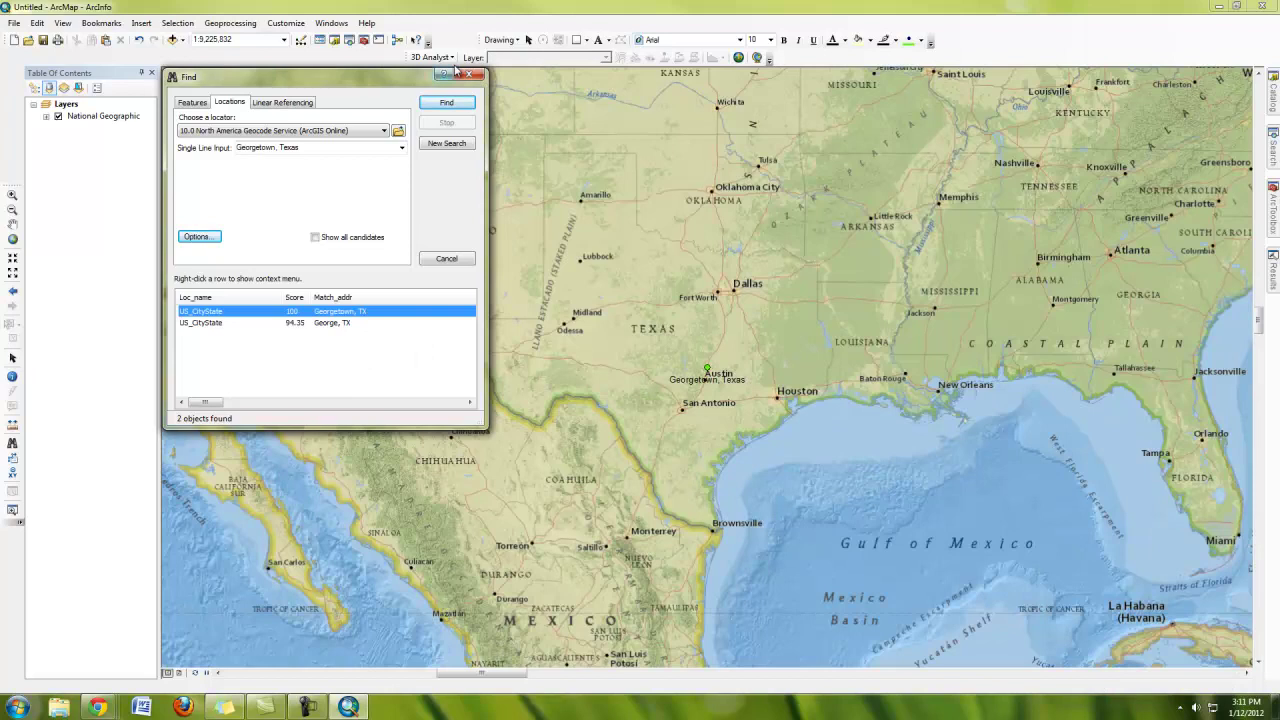
left_click(1190, 120)
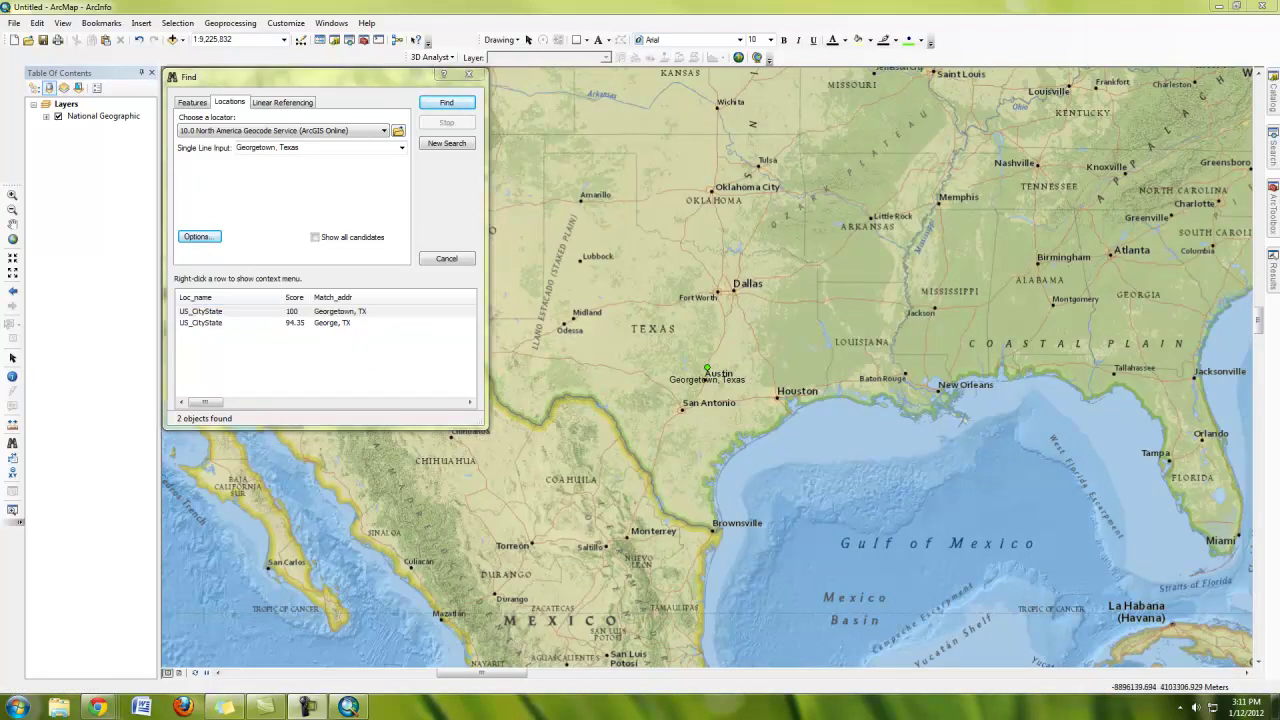
- Close Find, box-zoom into central Texas between Austin and Houston, then return to the previous extent
left_click(477, 79)
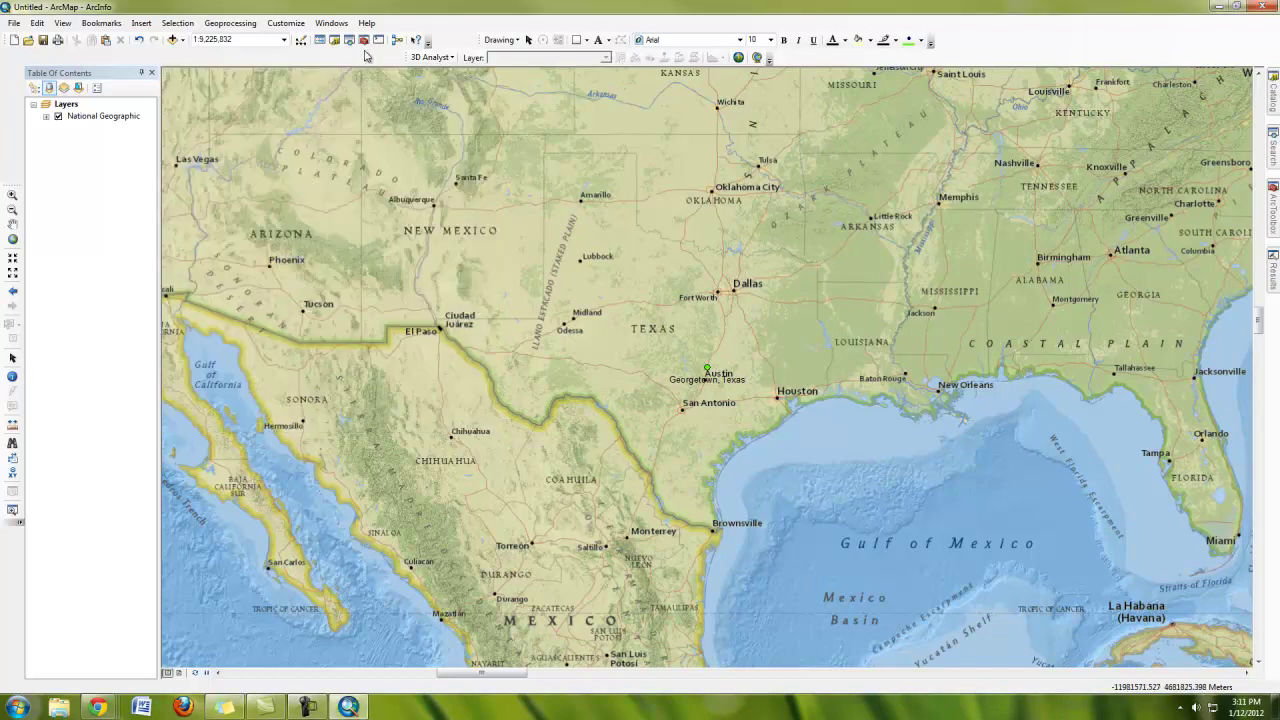
left_click(12, 195)
left_click_drag(558, 258, 910, 538)
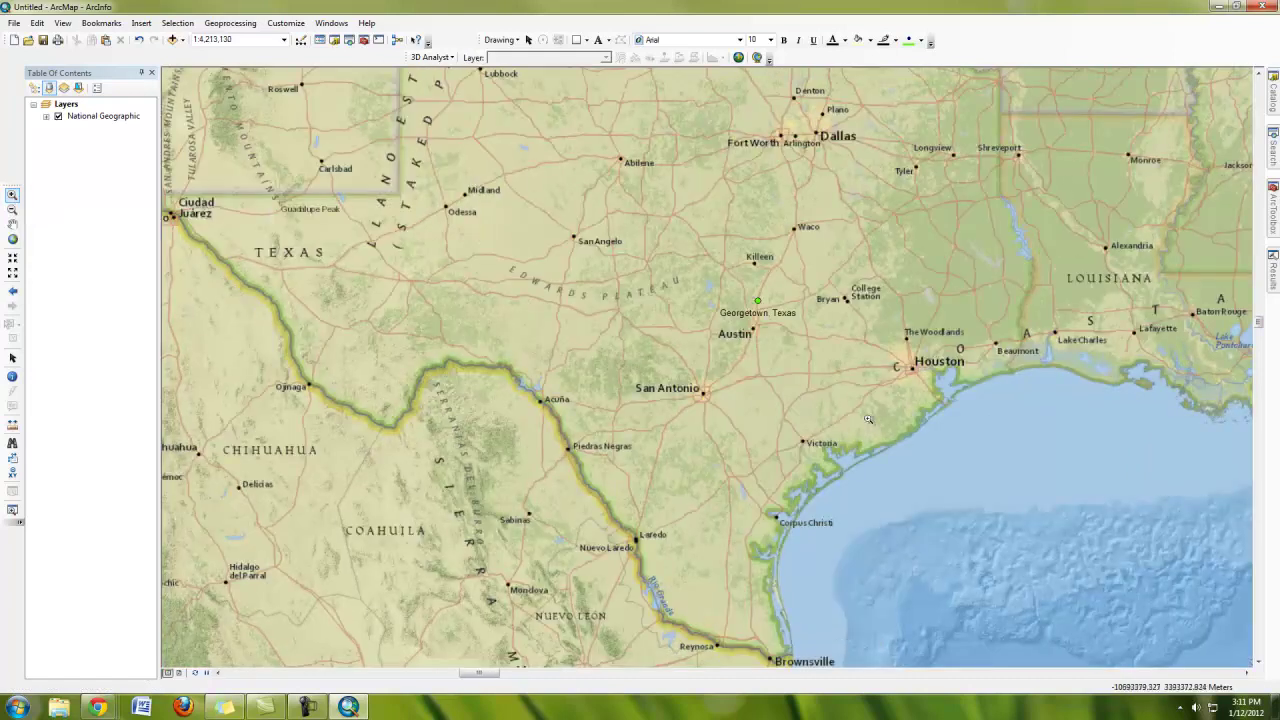
left_click_drag(694, 240, 894, 441)
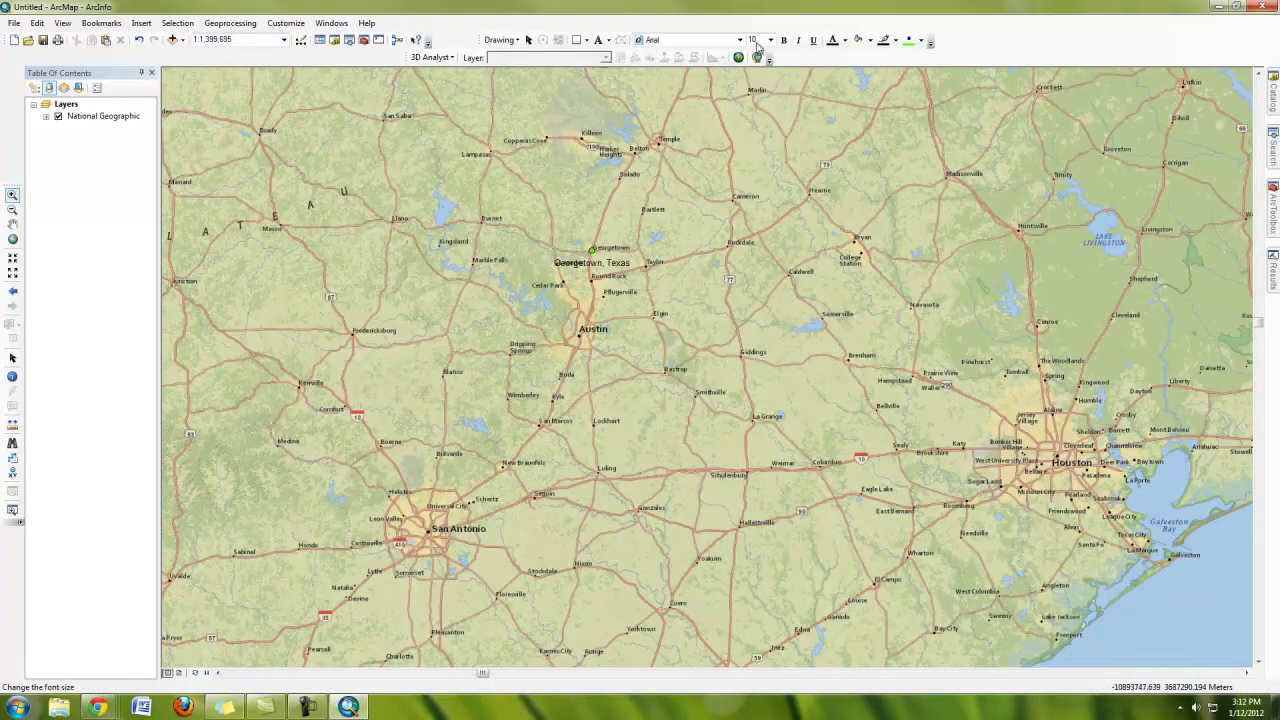
left_click(13, 293)
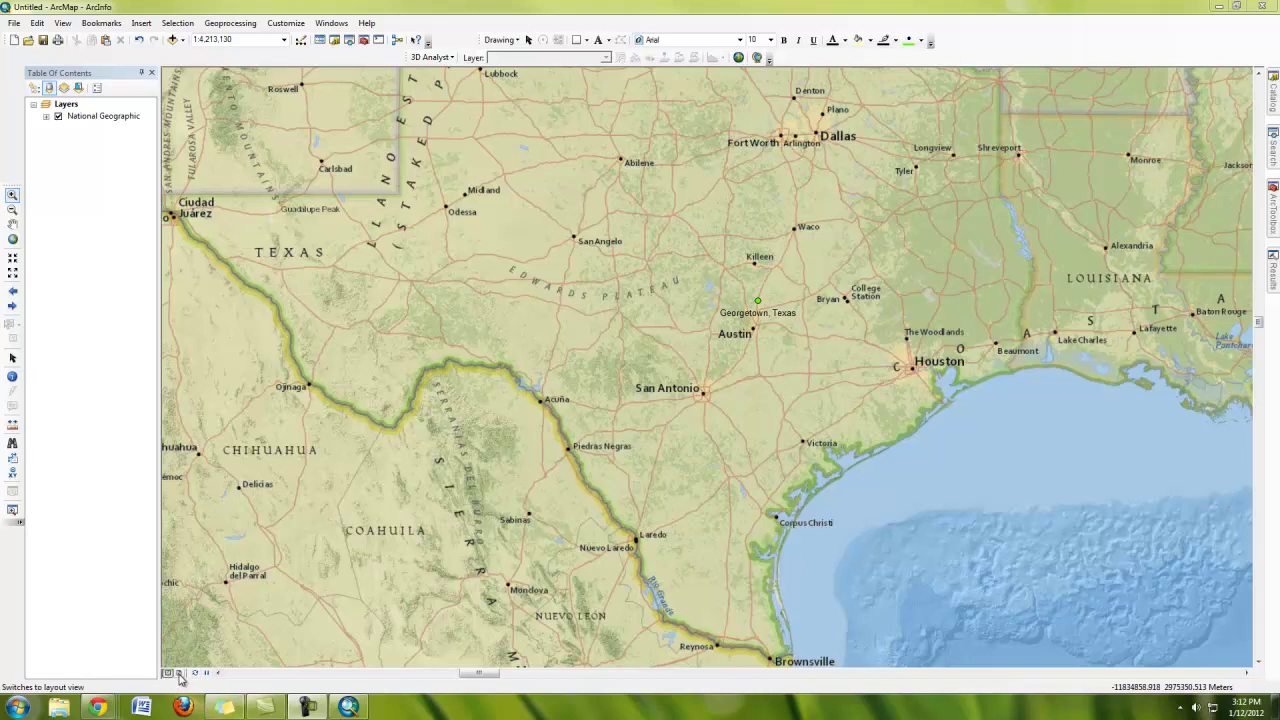
- Switch to Layout View and resize the Texas data frame by dragging its bottom and right edges
left_click(180, 675)
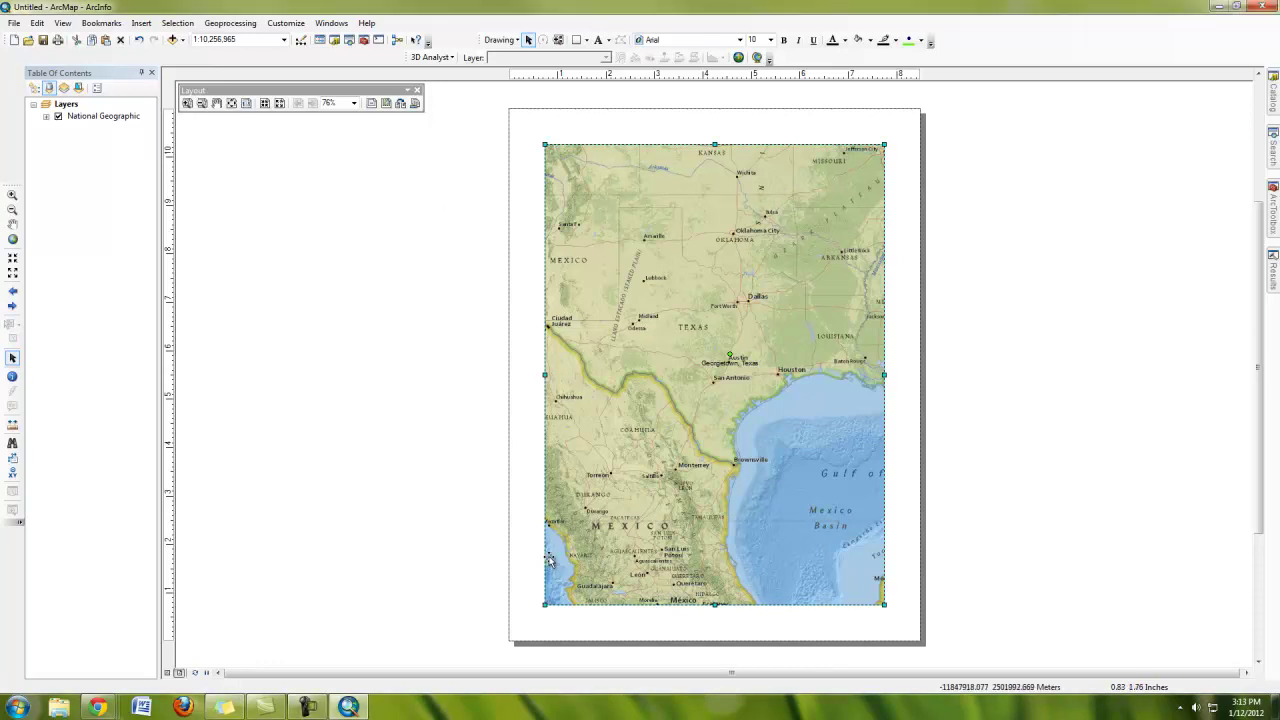
left_click_drag(541, 604, 531, 538)
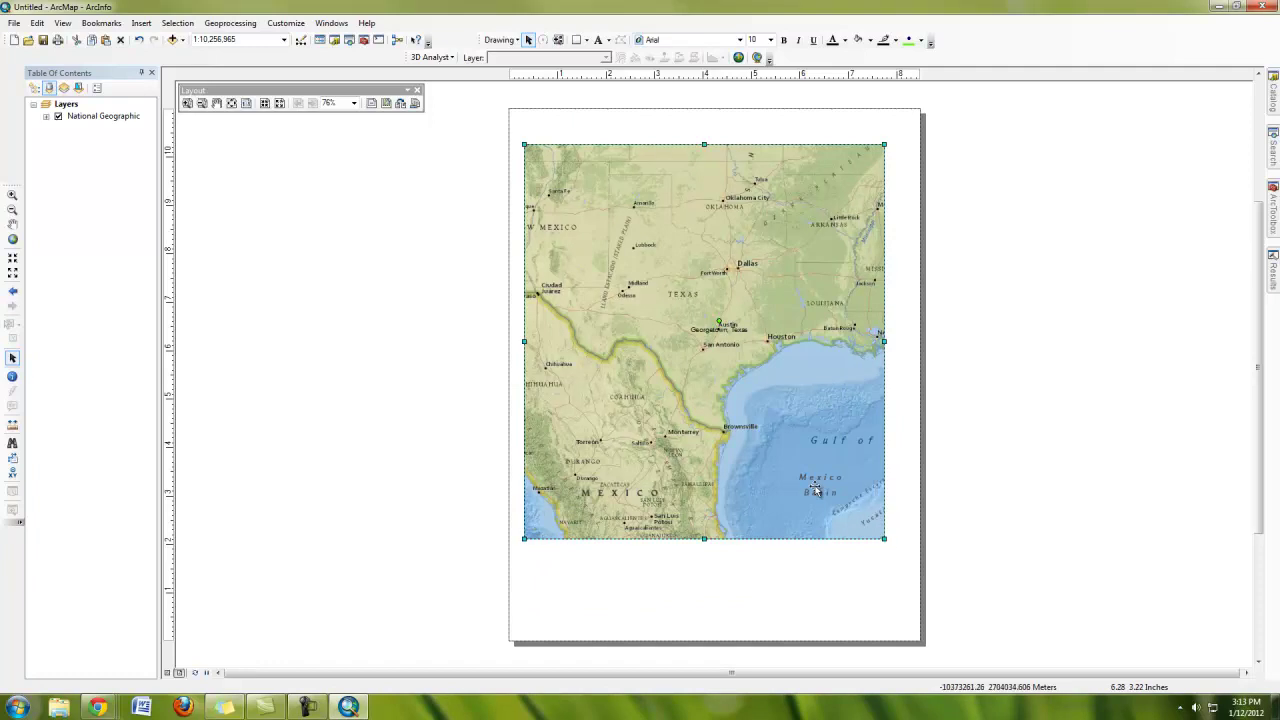
mouse_move(884, 538)
left_mouse_down()
mouse_move(904, 528)
mouse_move(903, 554)
left_mouse_up()
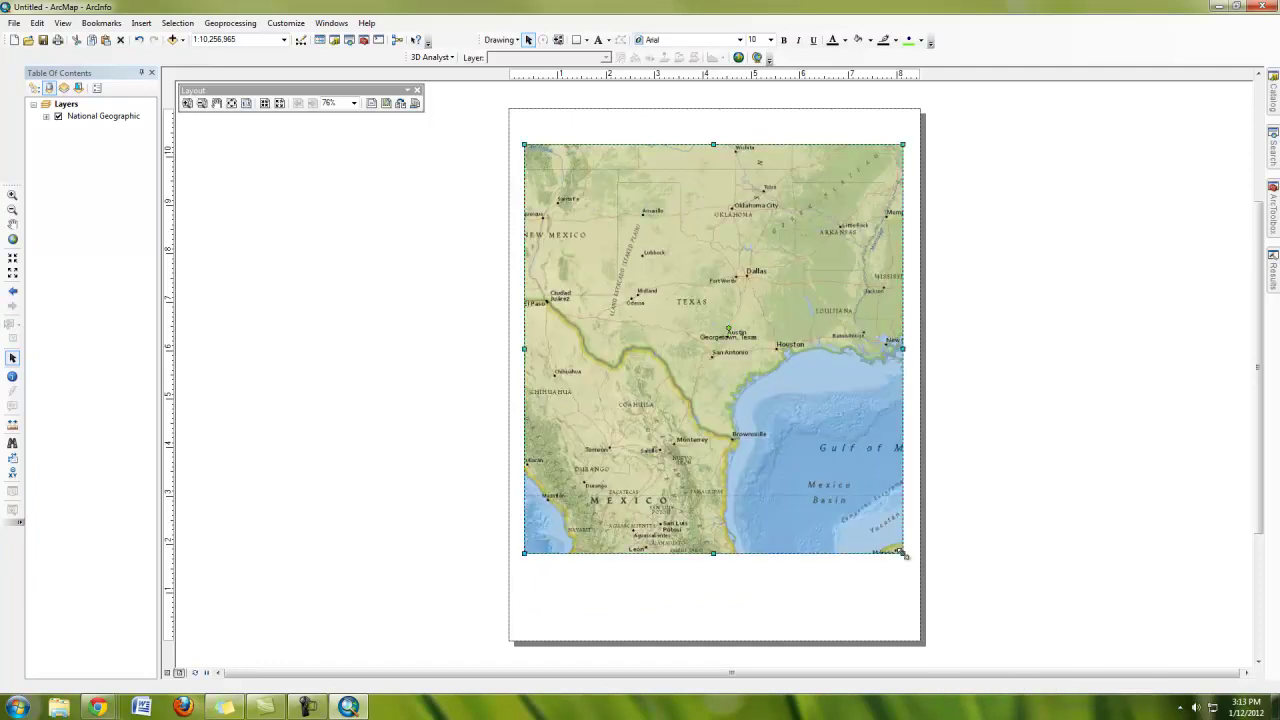
left_click(141, 23)
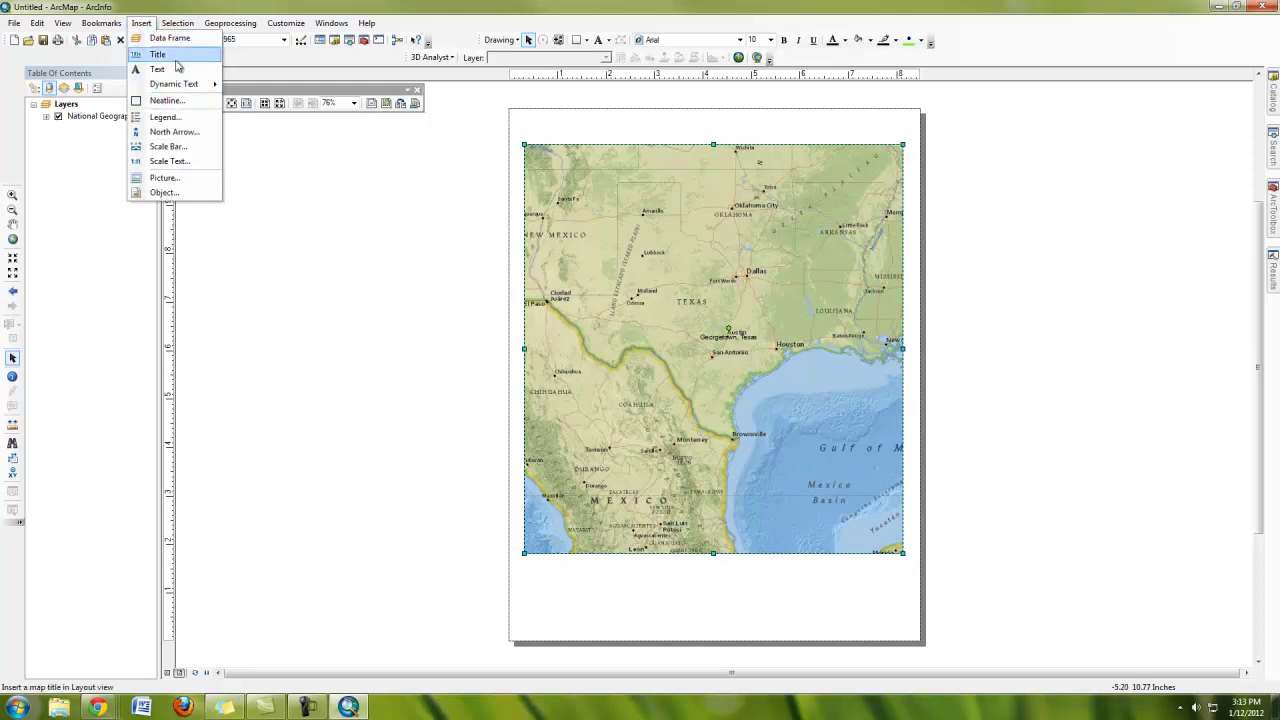
- Insert an ESRI North 55 north arrow and place it below the map
left_click(168, 134)
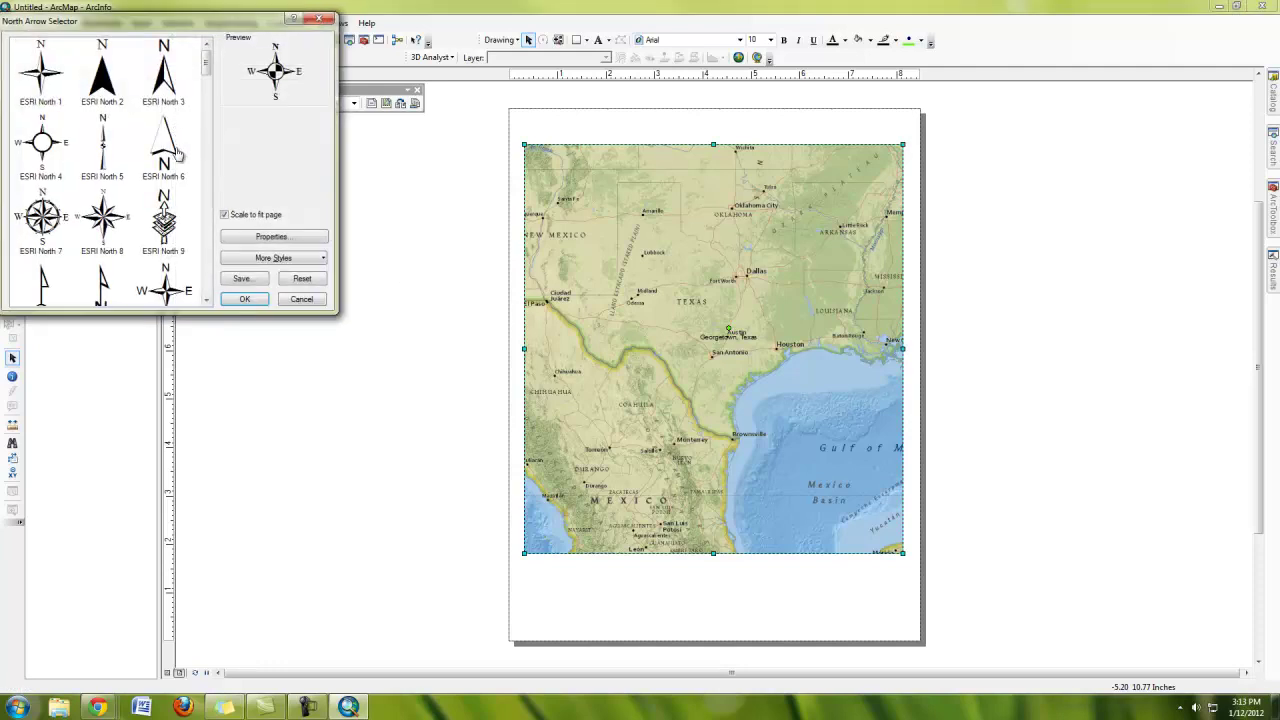
left_click_drag(220, 27, 443, 341)
left_click(286, 362)
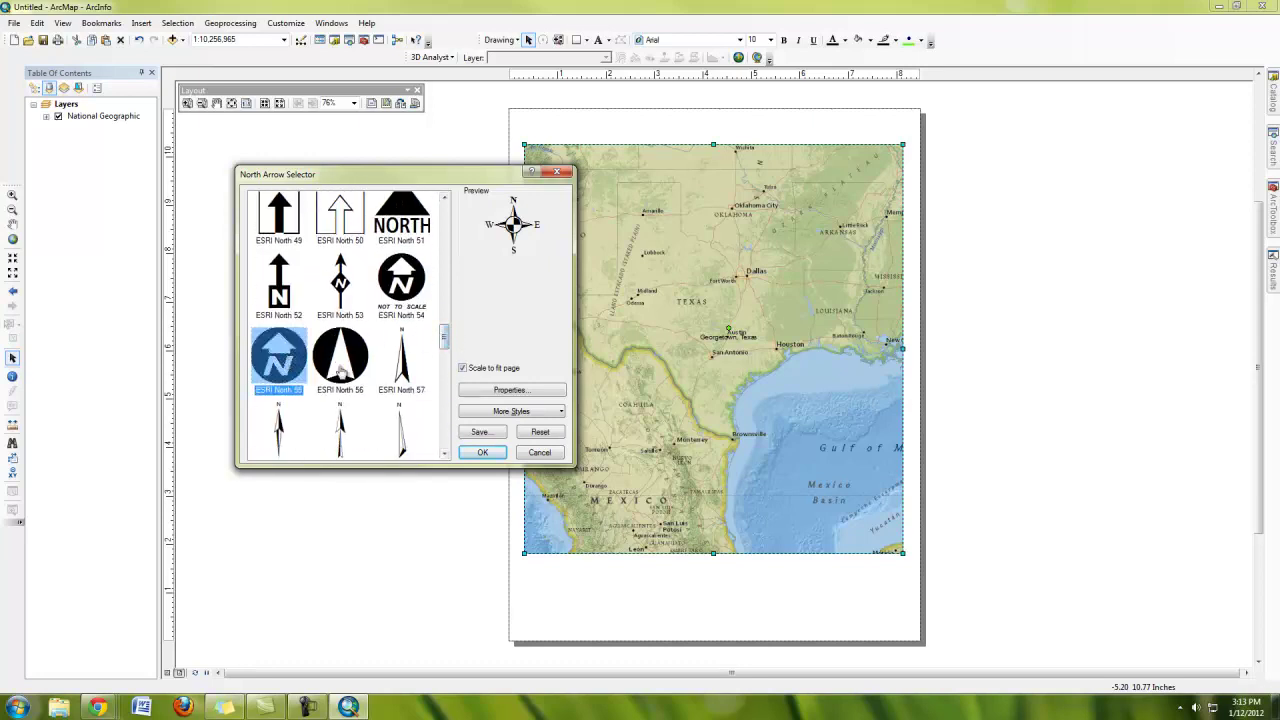
left_click(505, 455)
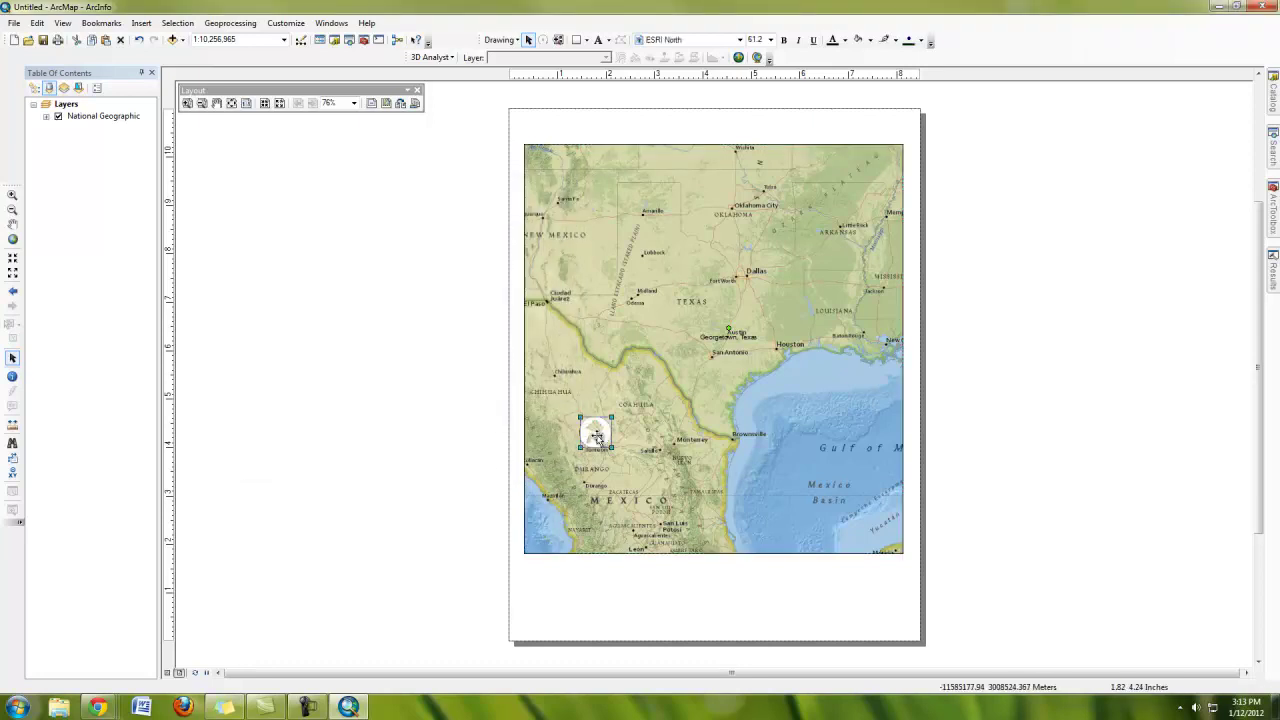
left_click_drag(595, 432, 550, 601)
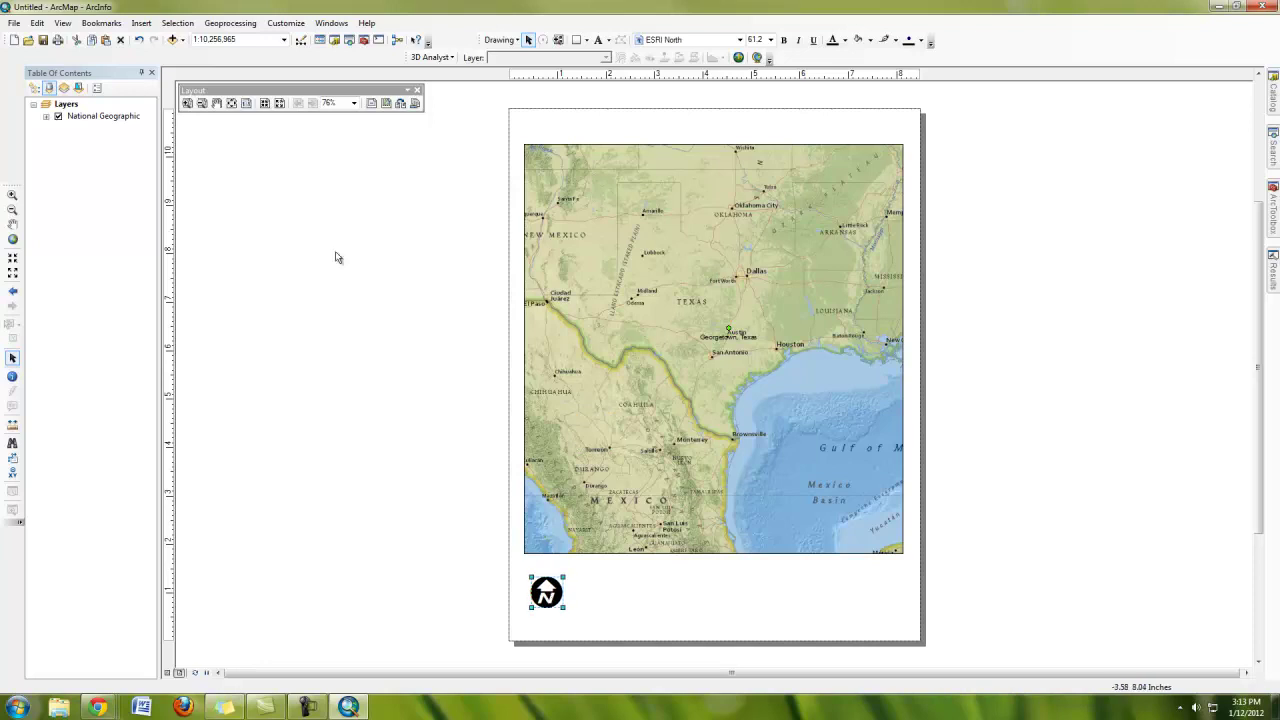
- Add a Scale Line 1 scale bar and drag it to the page's bottom right
left_click(141, 22)
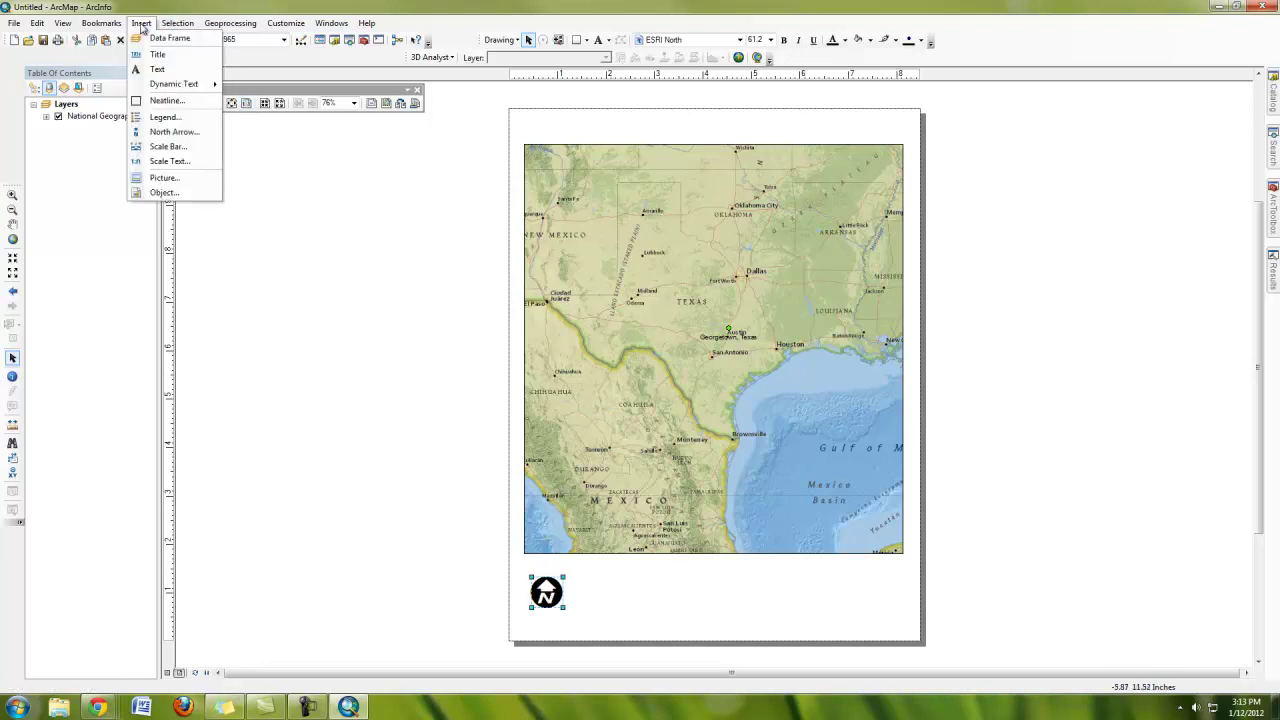
left_click(153, 152)
scroll(200, 157, "down", 3)
scroll(197, 130, "up", 3)
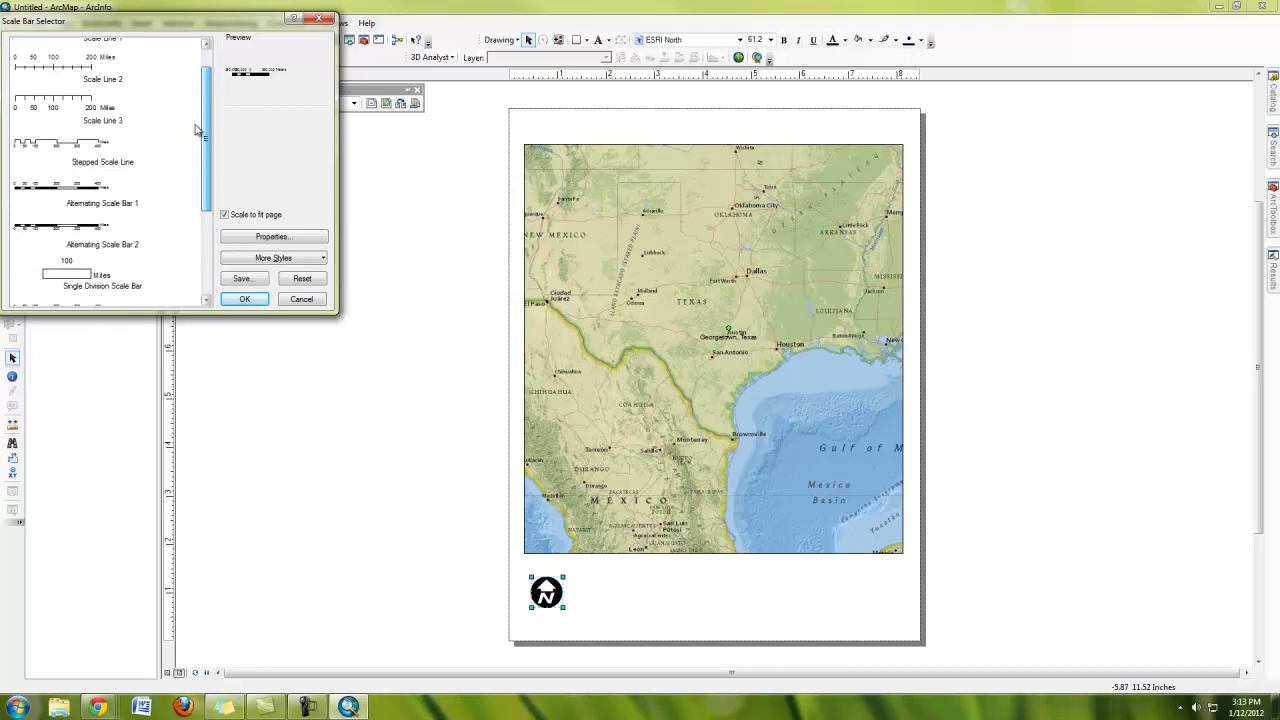
scroll(197, 130, "up", 1)
left_click(100, 50)
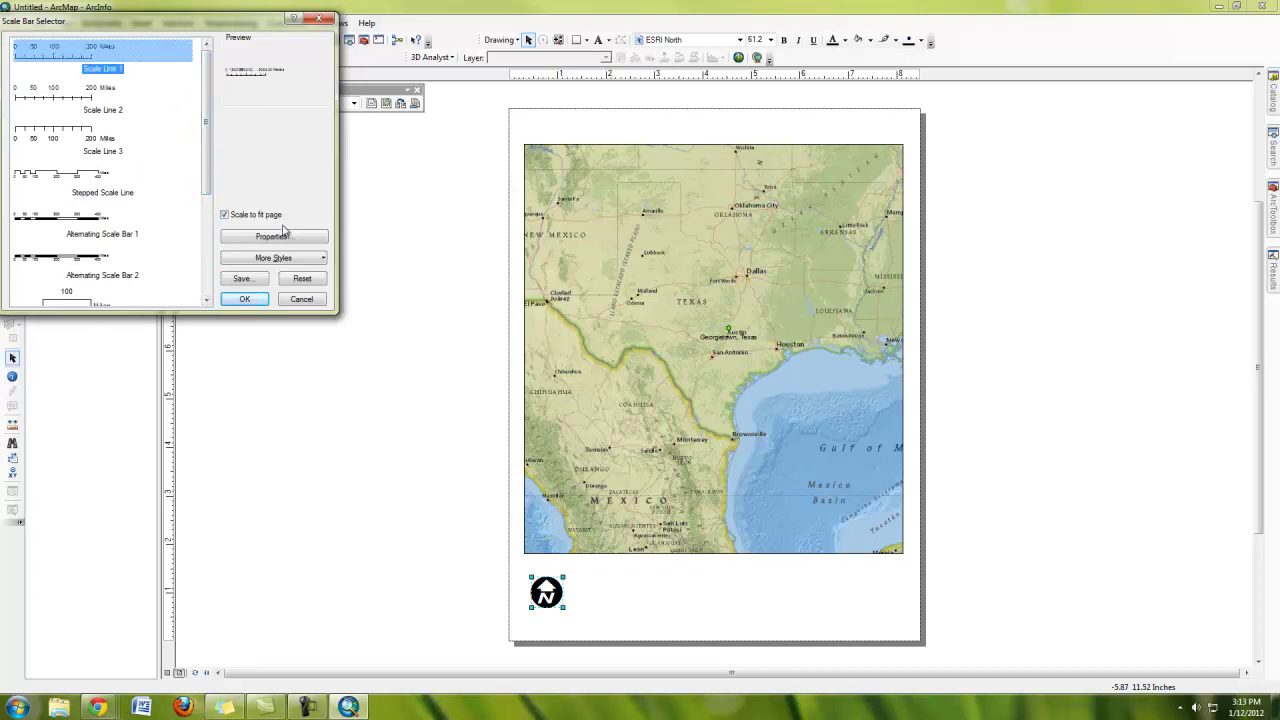
left_click(272, 236)
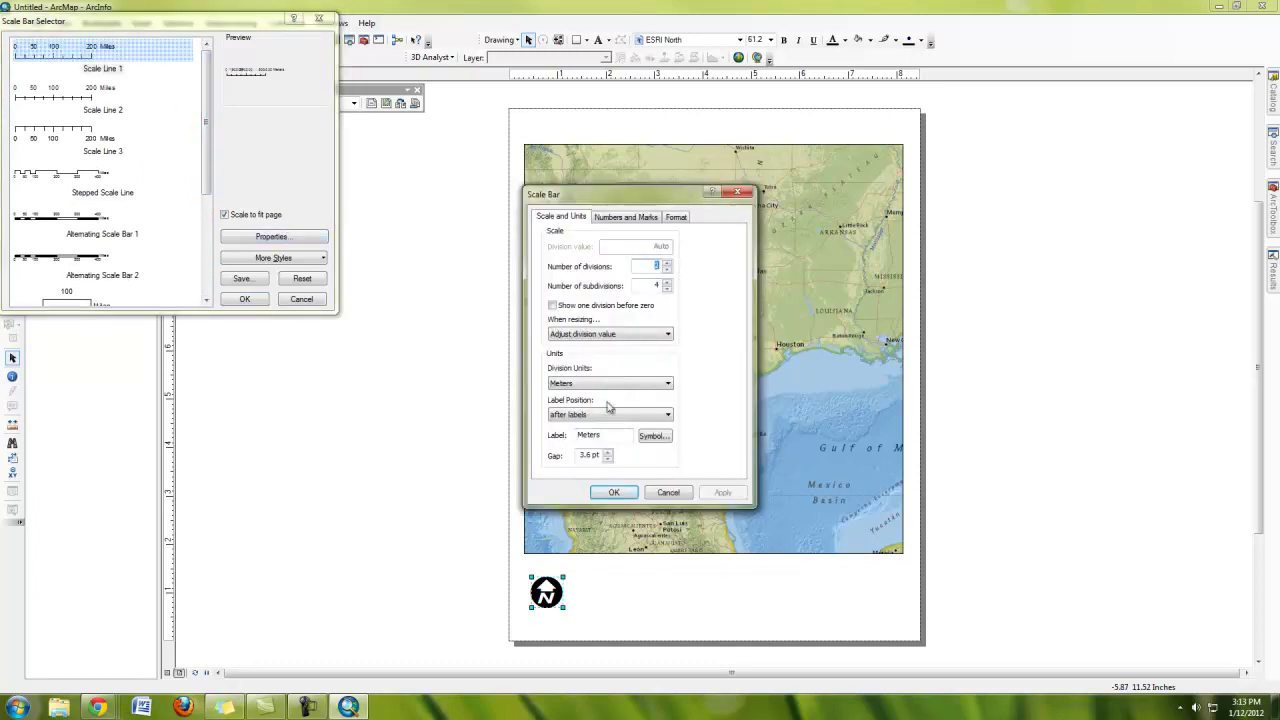
left_click(621, 215)
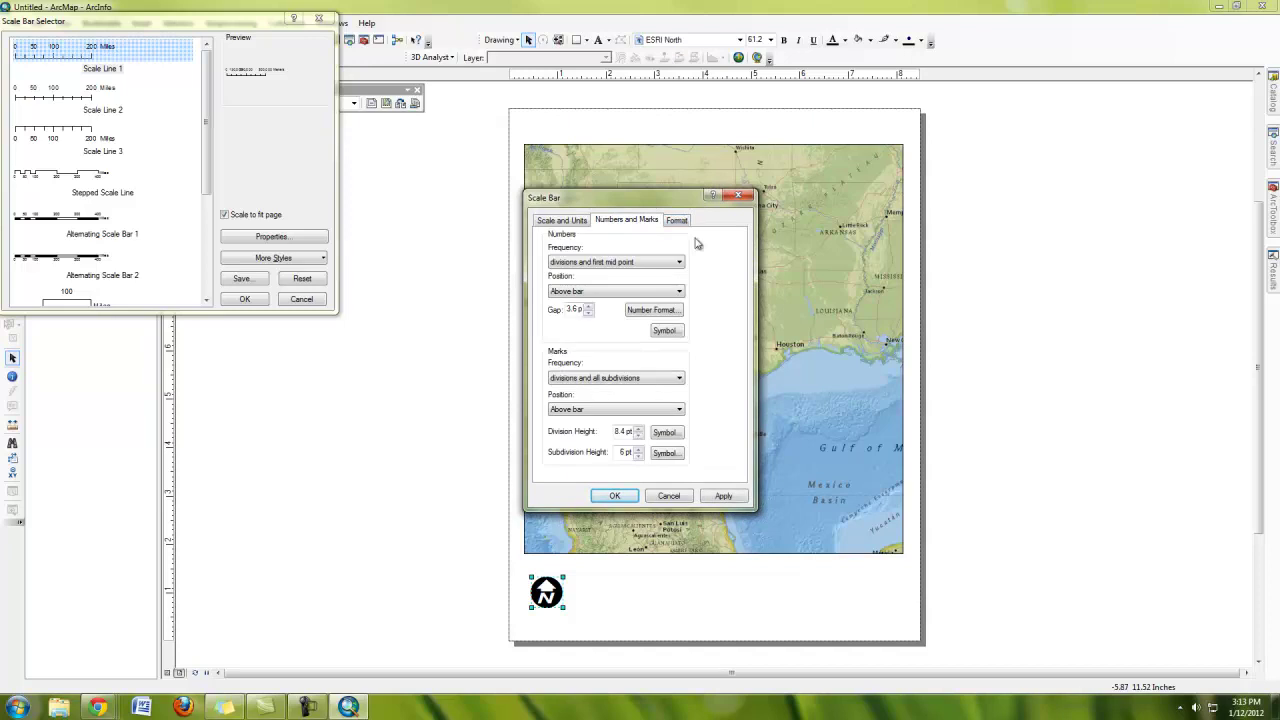
left_click(677, 496)
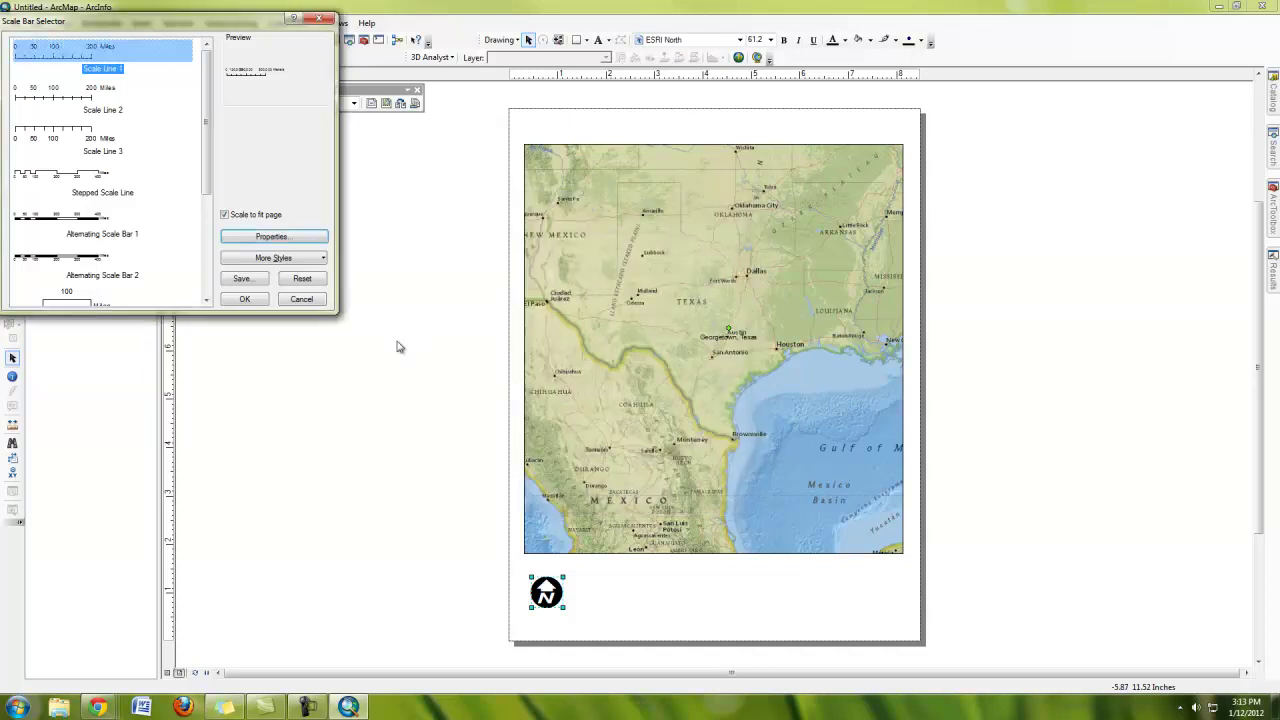
left_click(249, 300)
left_click_drag(737, 398, 830, 605)
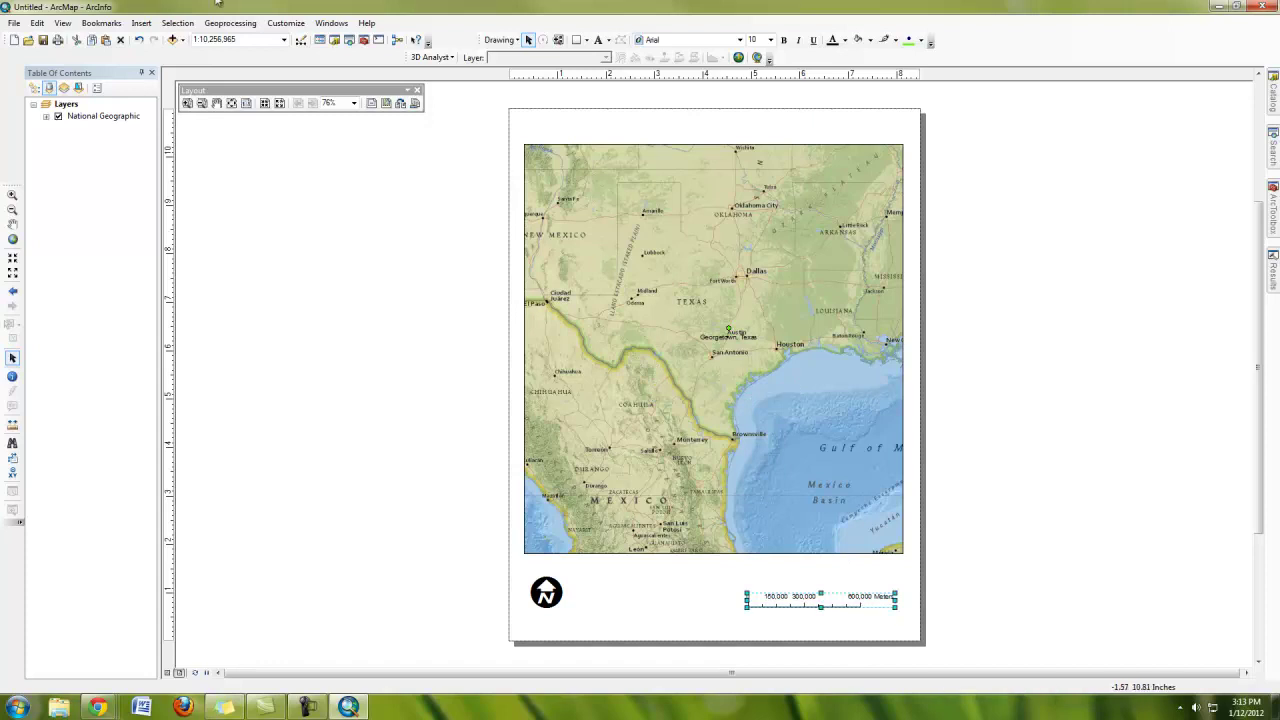
- Insert the title 'My Simple Map' and move it above the map
left_click(141, 22)
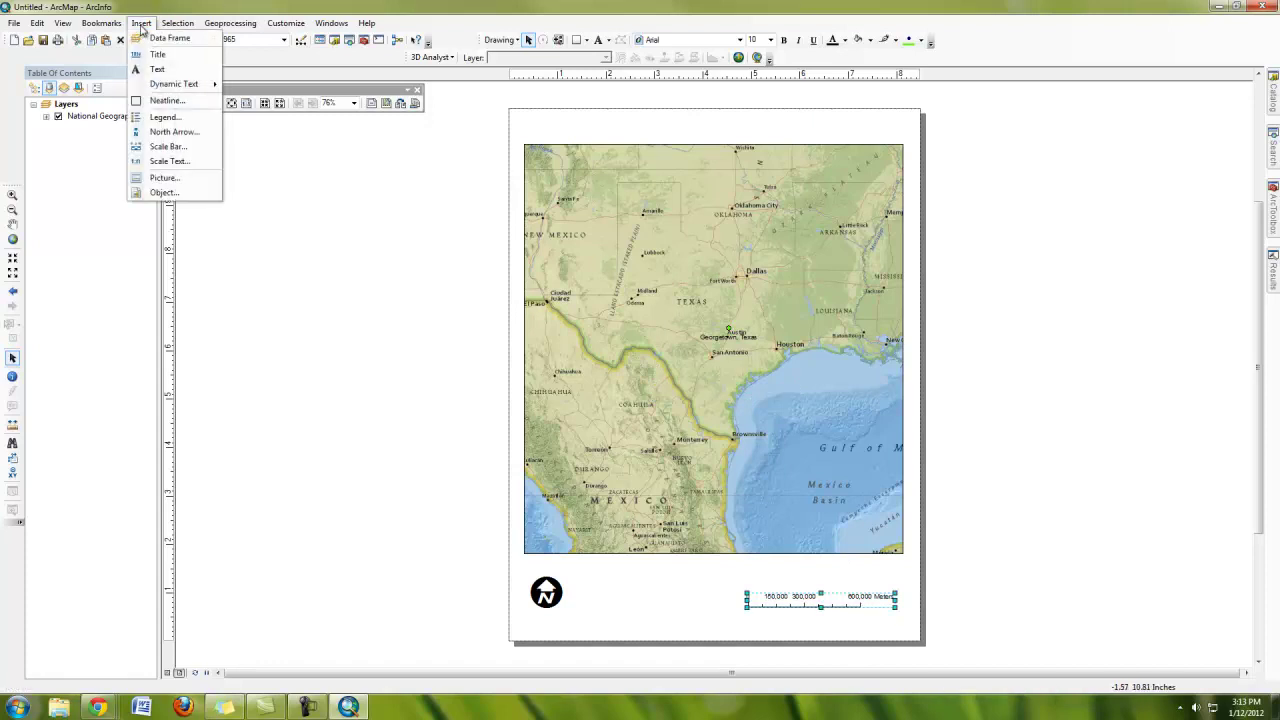
left_click(157, 54)
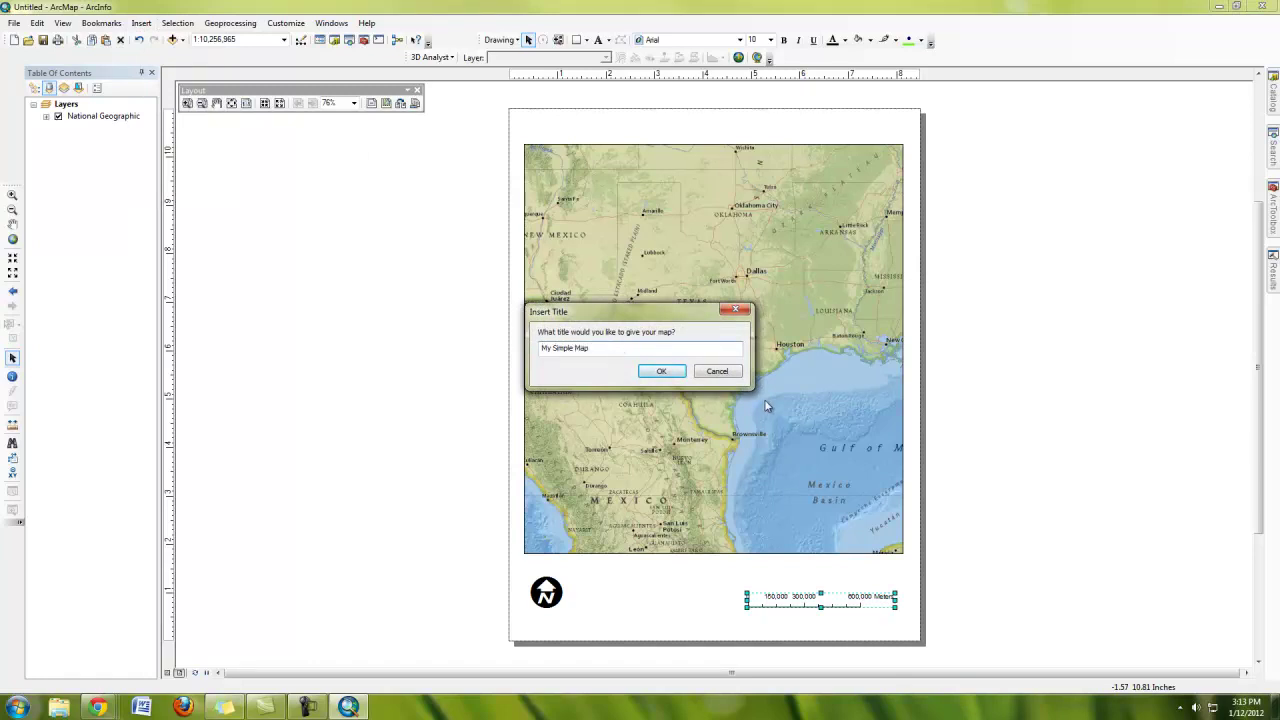
left_click(662, 371)
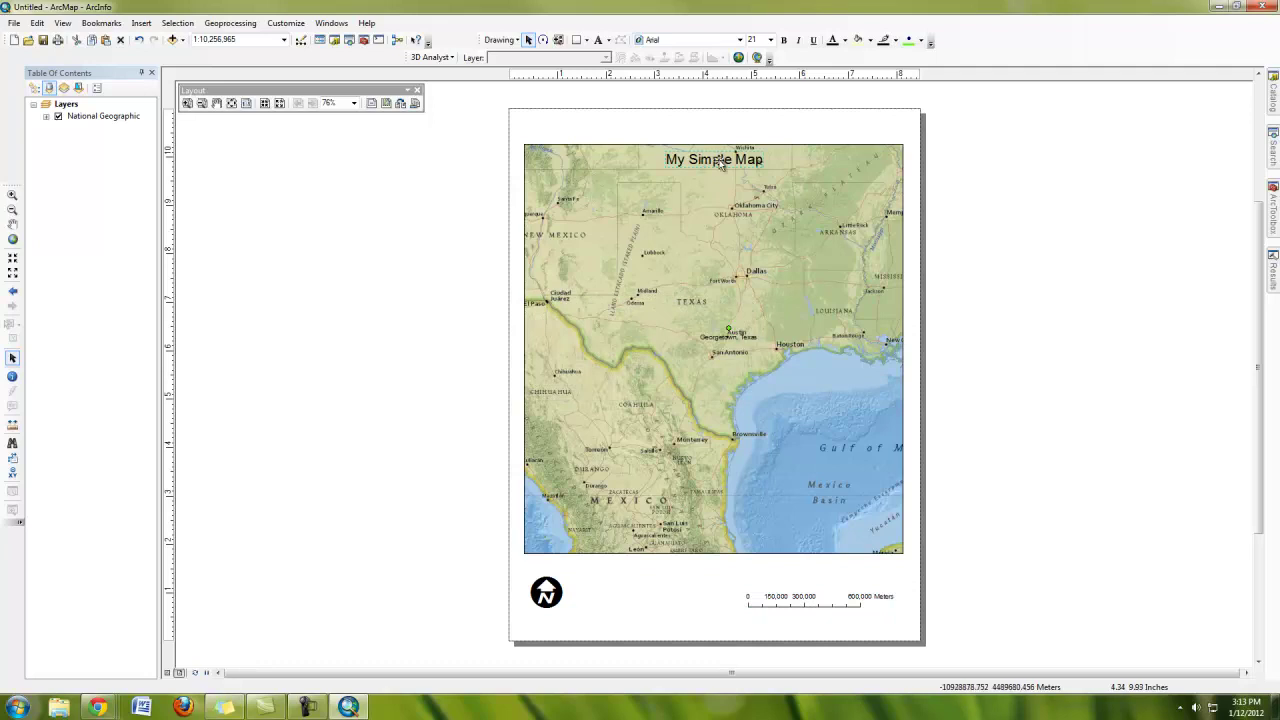
left_click_drag(720, 163, 720, 128)
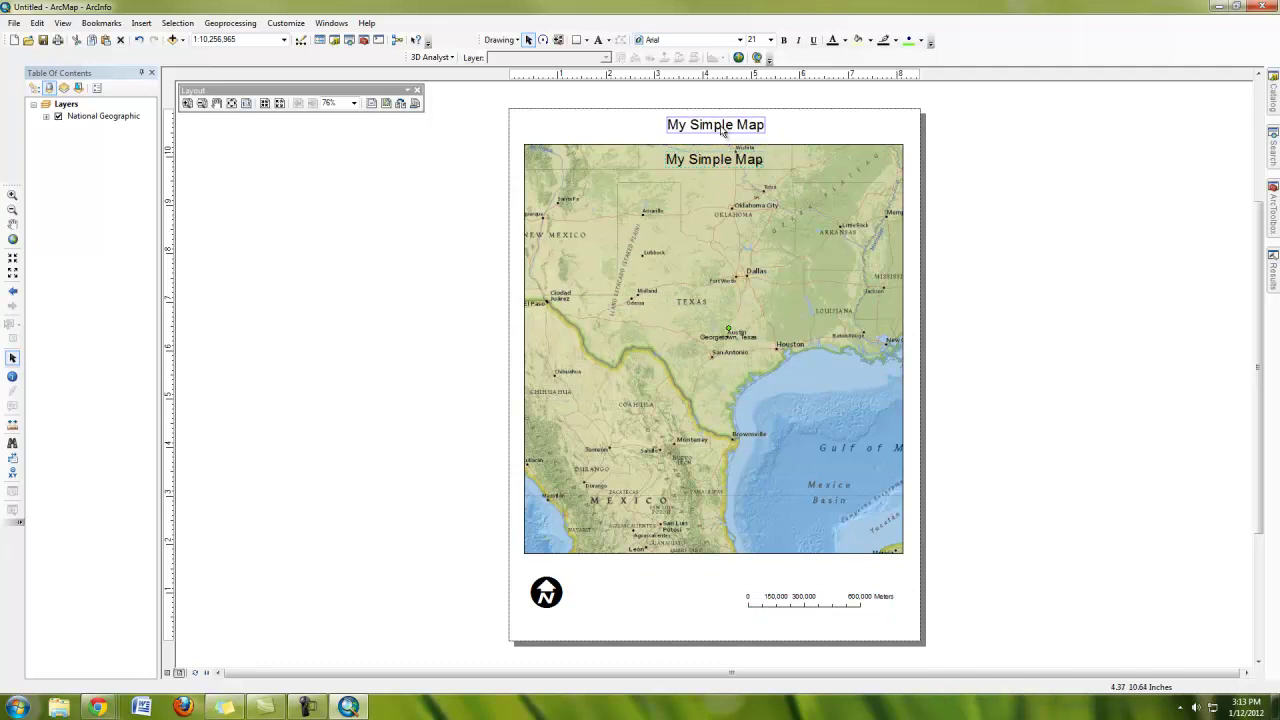
left_click(688, 587)
- Add a NatGeo_World_Map legend with default wizard settings below the map, then delete it
left_click(141, 22)
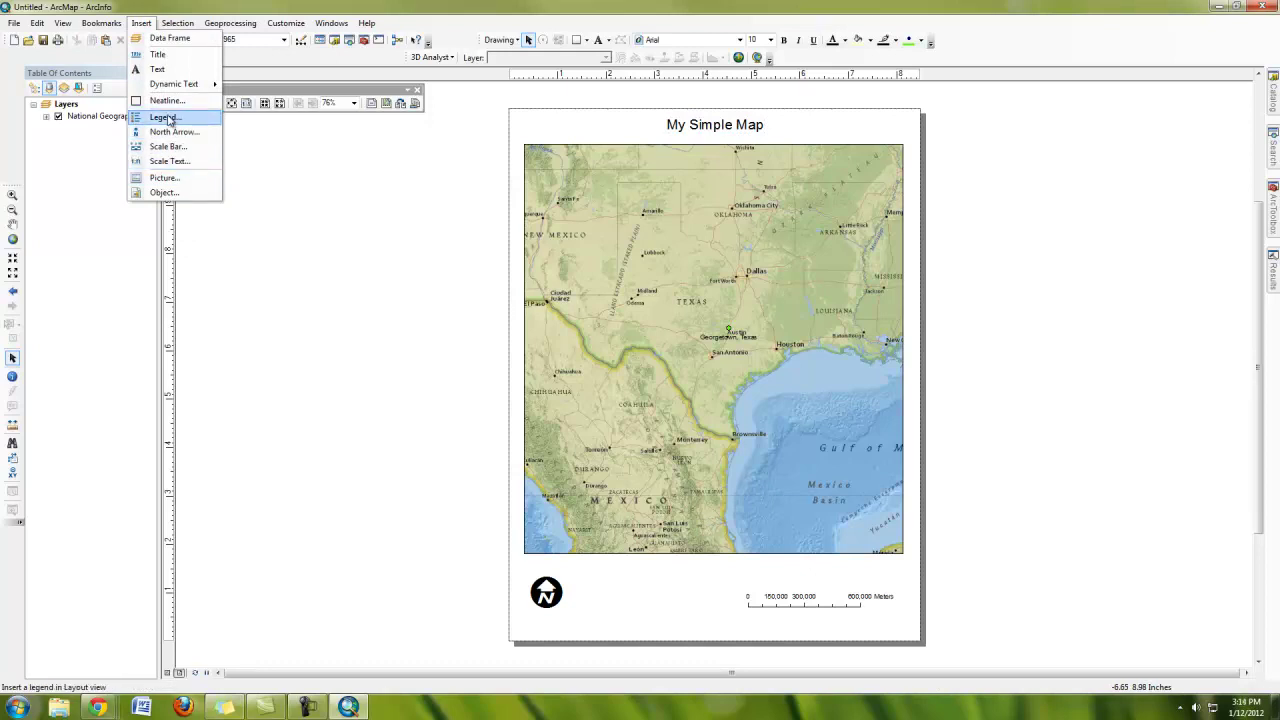
left_click(165, 118)
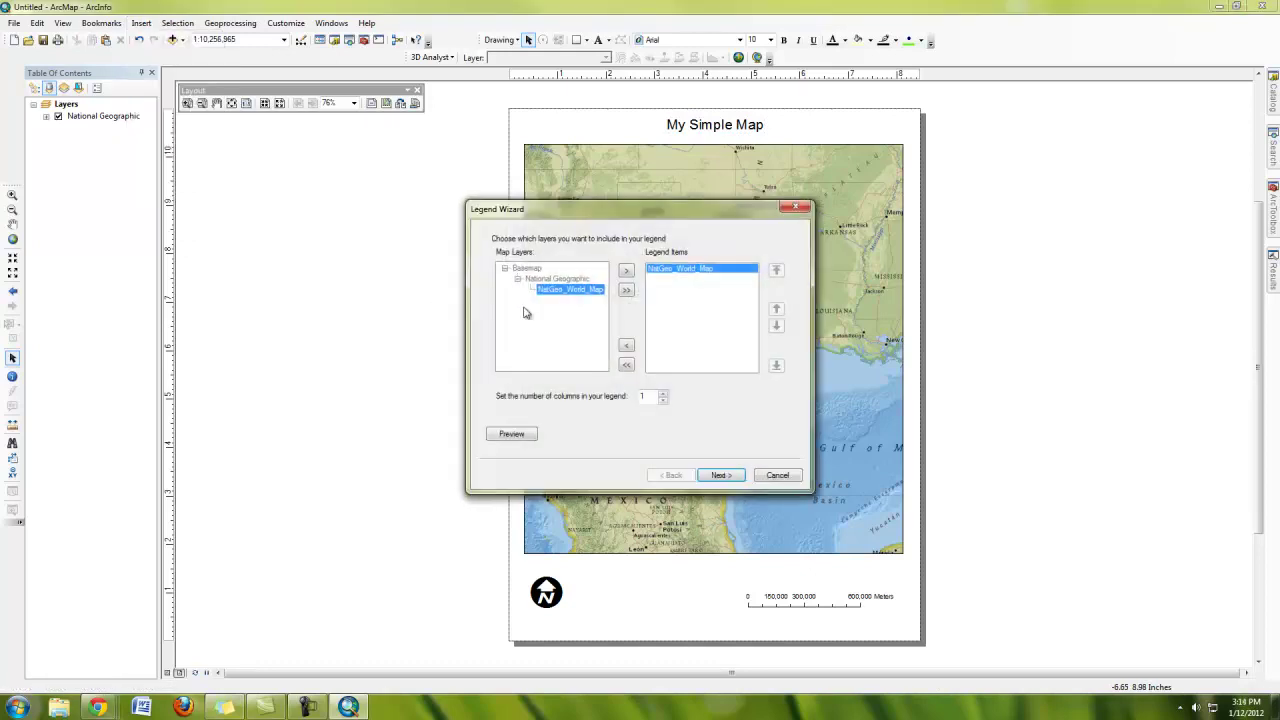
left_click(735, 479)
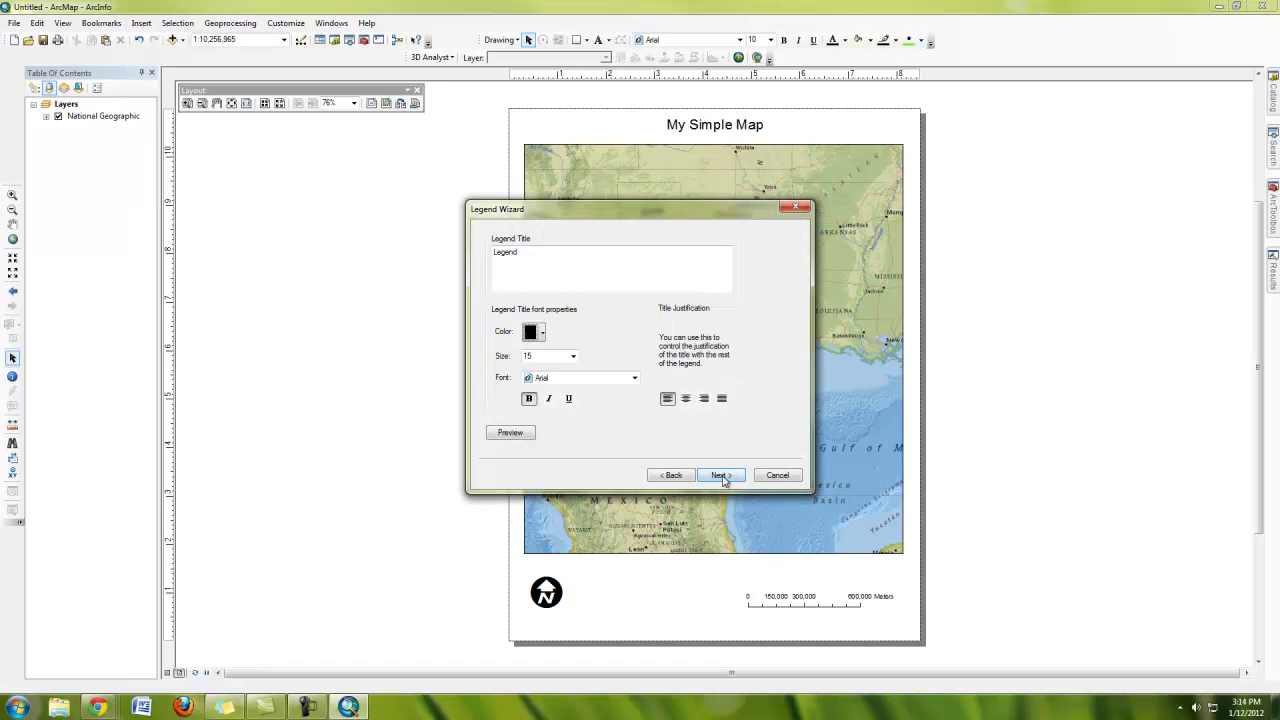
left_click(720, 476)
left_click(720, 476)
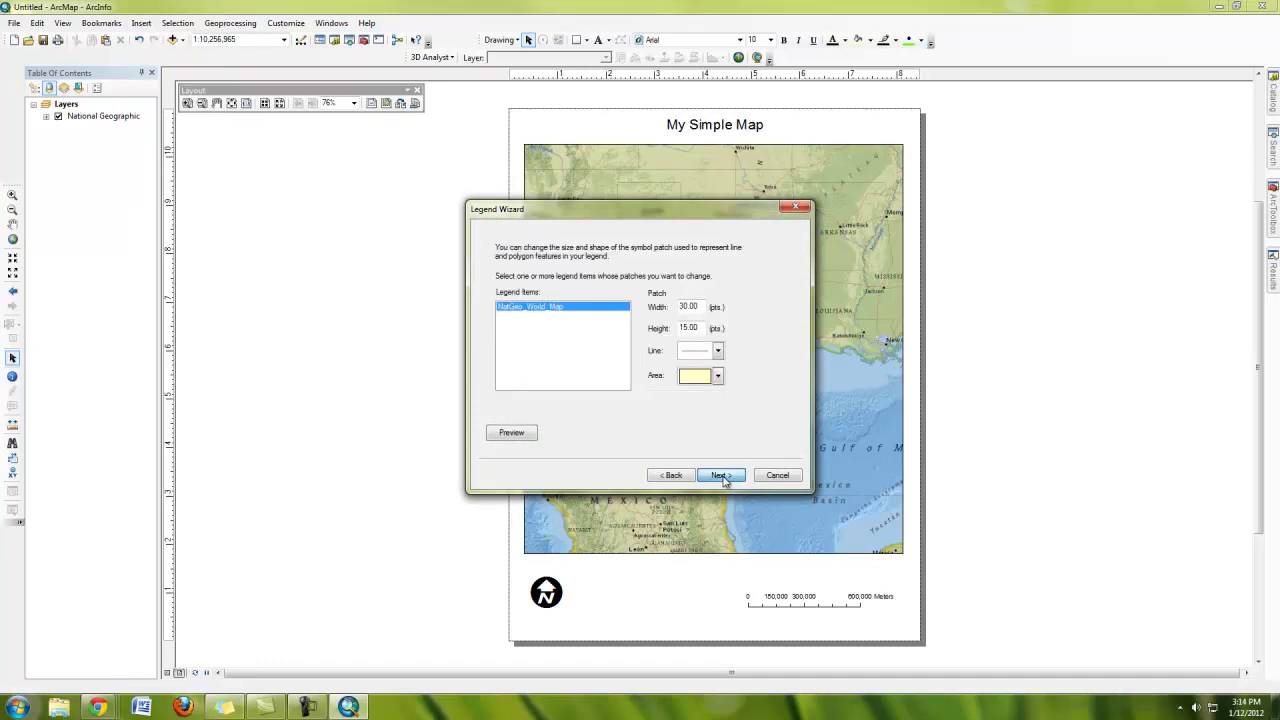
left_click(722, 476)
left_click(722, 476)
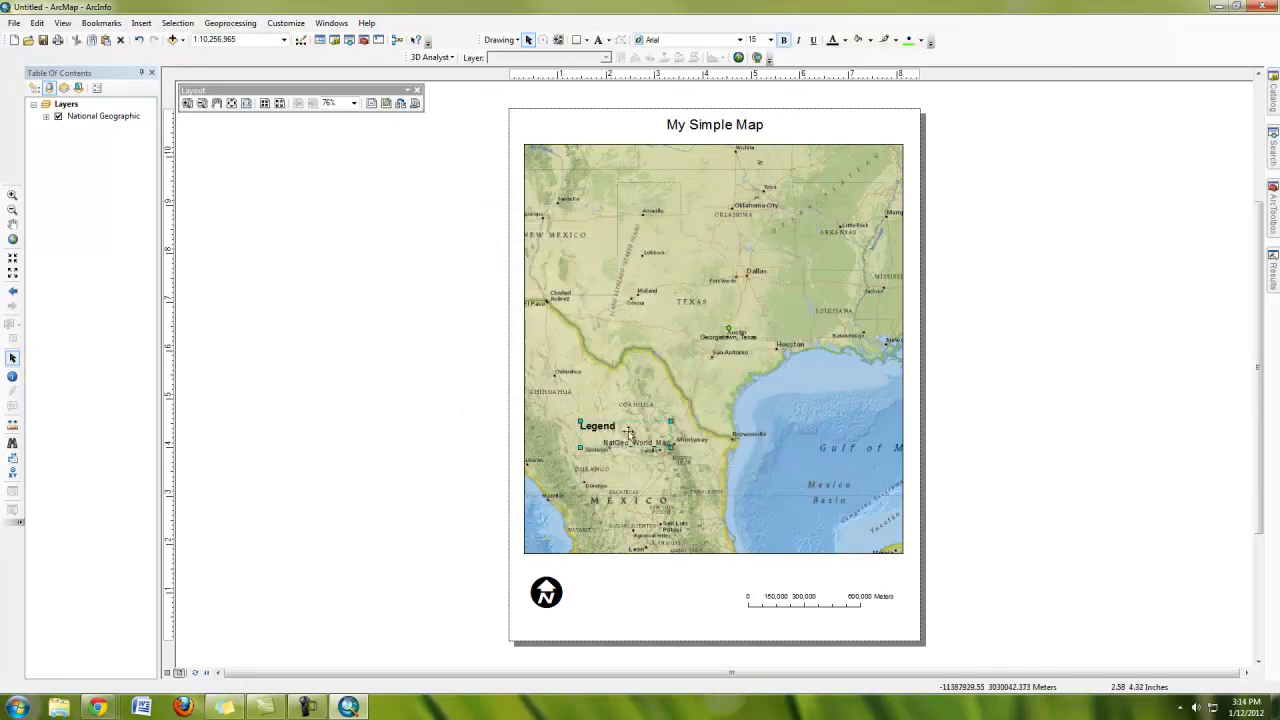
left_click_drag(628, 432, 636, 602)
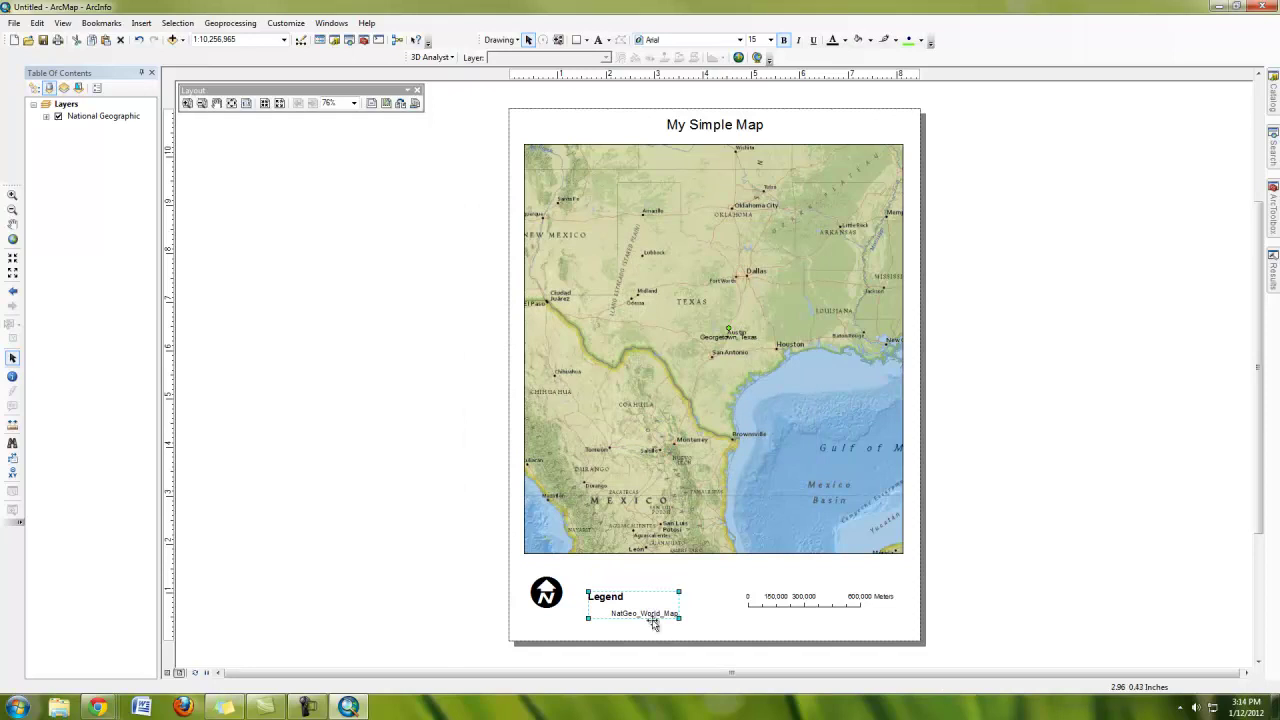
left_click(684, 586)
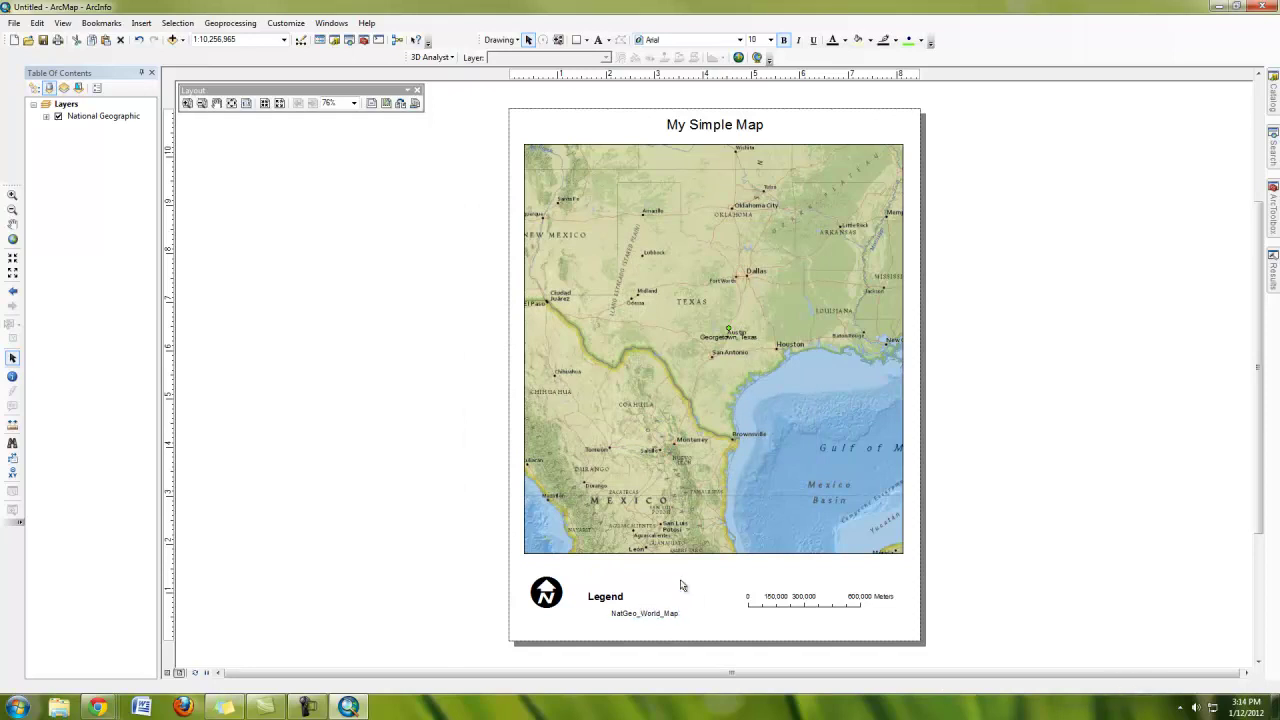
left_click(630, 601)
key("Delete")
- Insert the caption 'National Geographic Map of Texas showing Georgetown's Location' and move it below the map frame
left_click(137, 24)
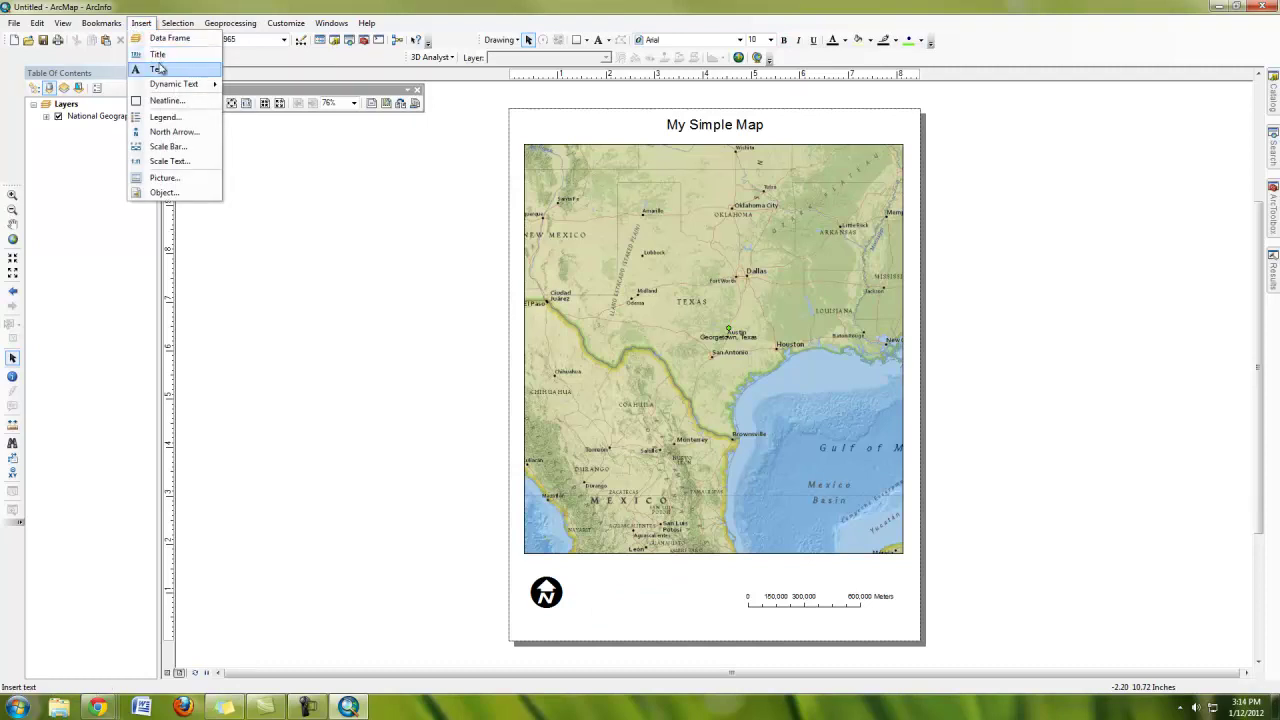
left_click(317, 174)
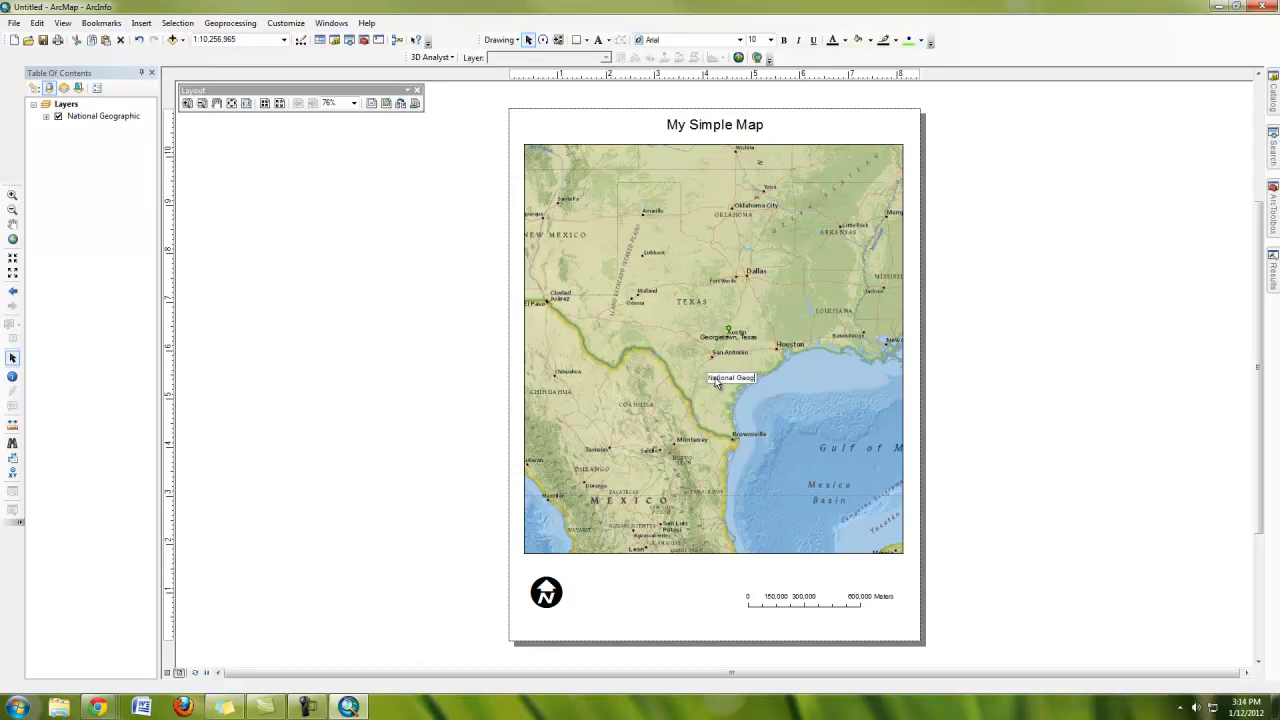
type("hic")
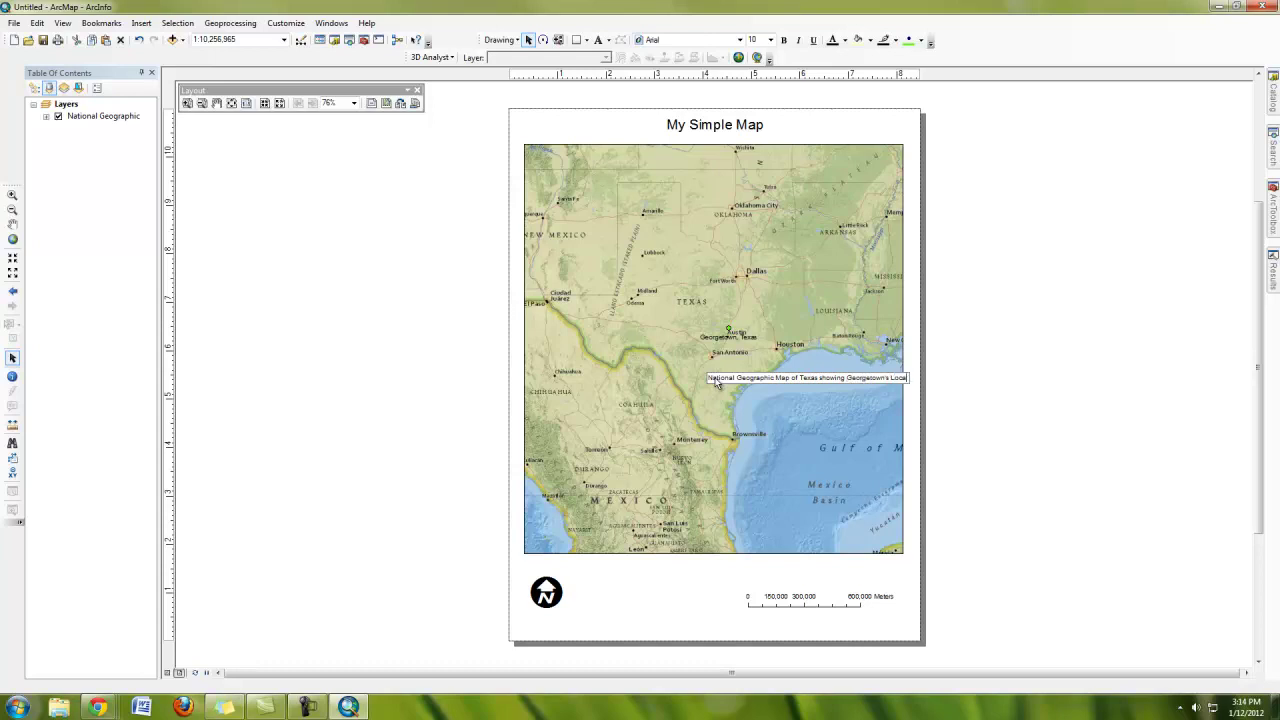
left_click(968, 334)
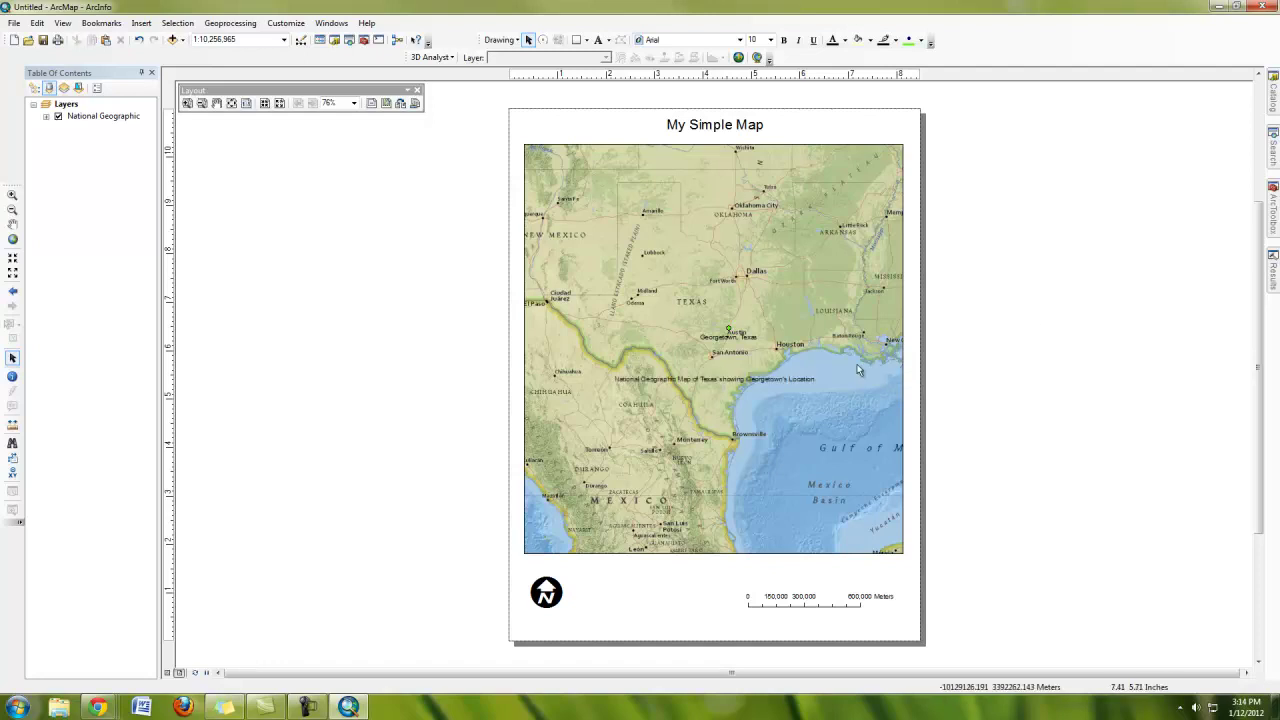
left_click_drag(770, 384, 769, 573)
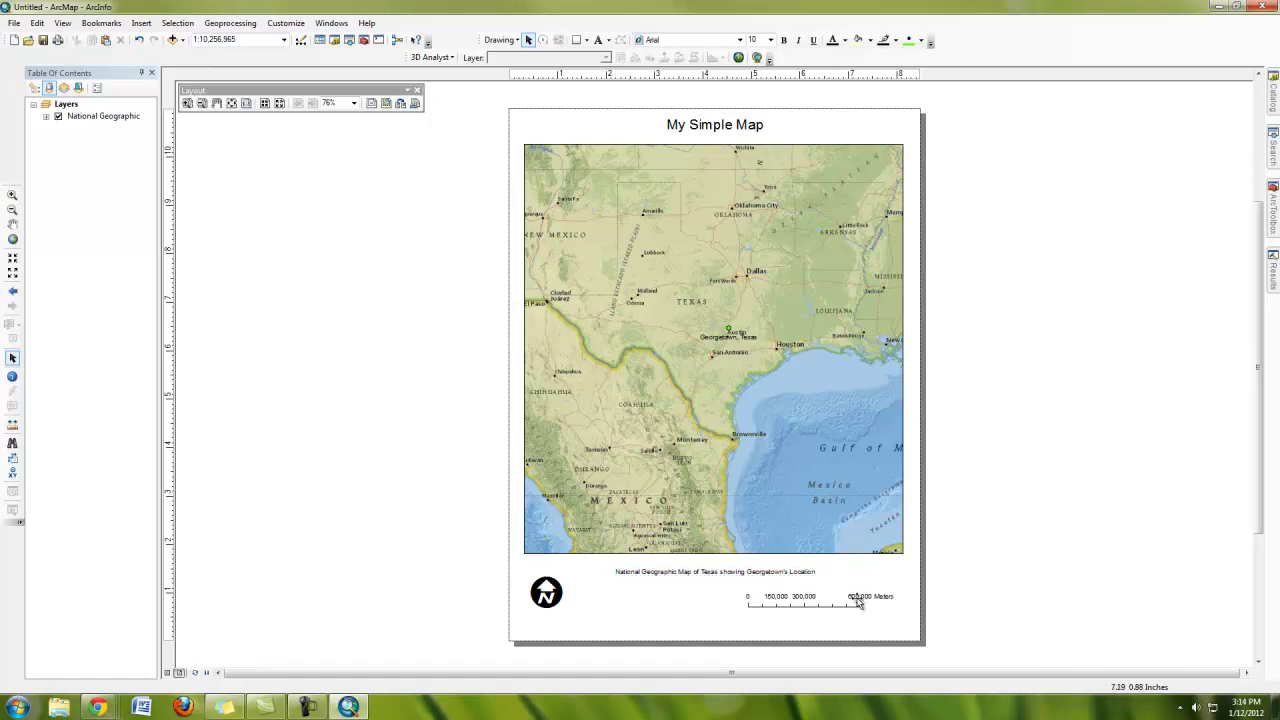
- Stretch the scale bar wider so it reads 220,000, 440,000 and 880,000 Meters
left_click_drag(844, 606, 849, 614)
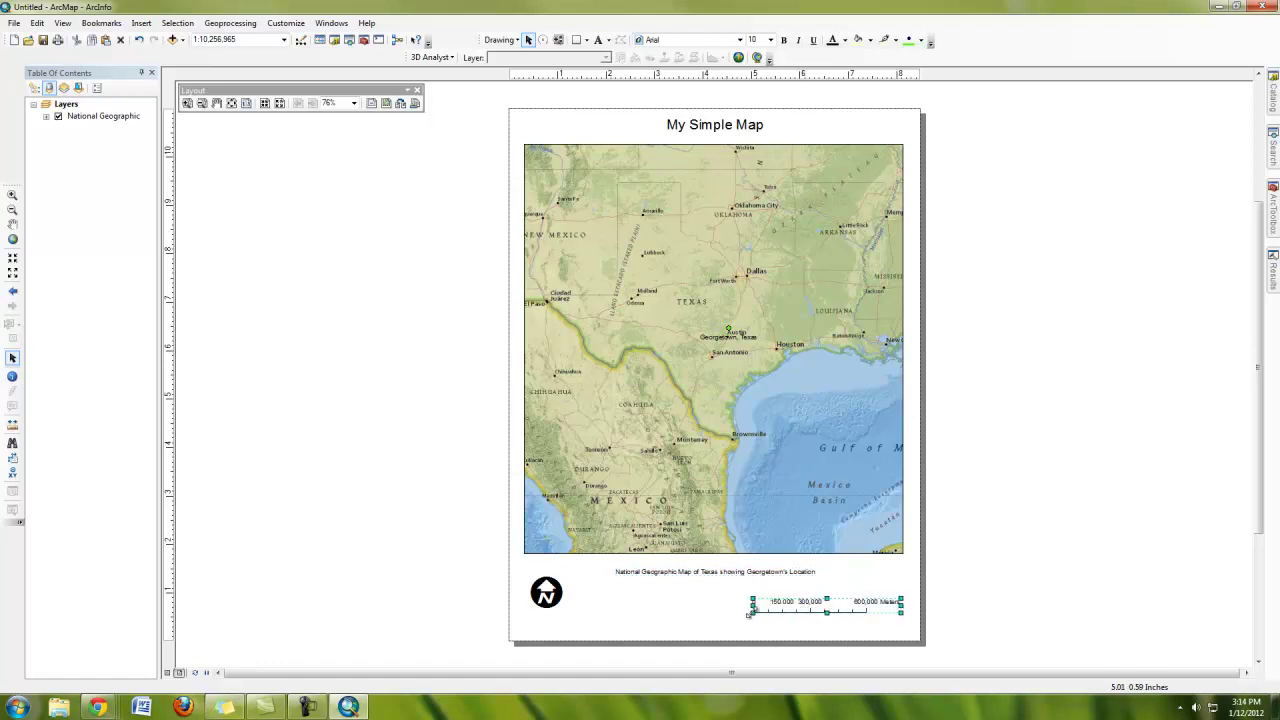
left_click_drag(733, 615, 685, 620)
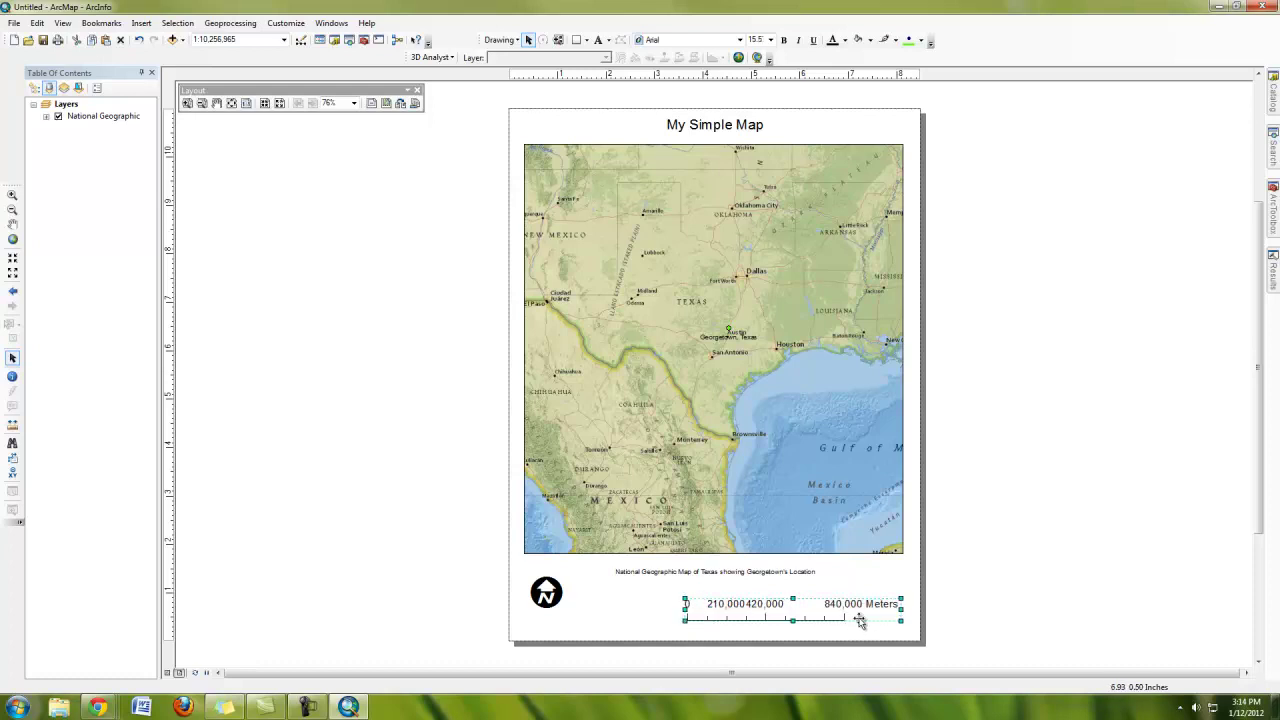
left_click_drag(898, 609, 916, 608)
left_click(1001, 591)
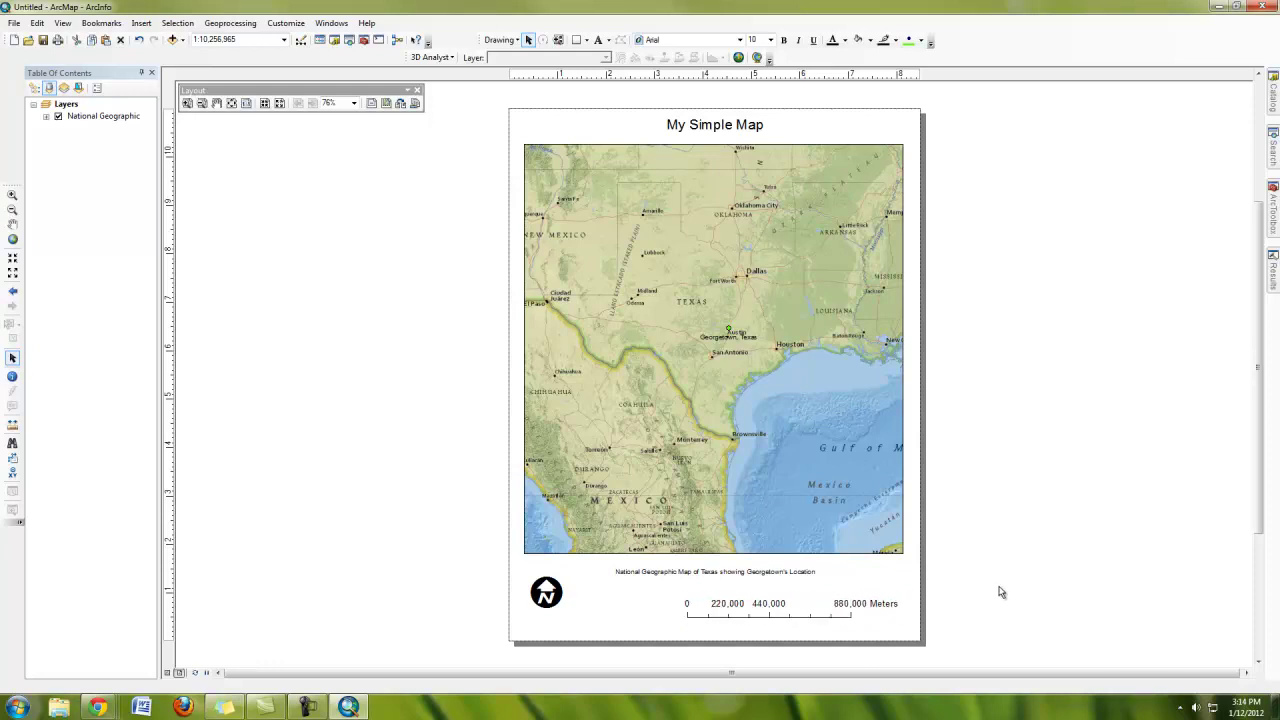
left_click(845, 606)
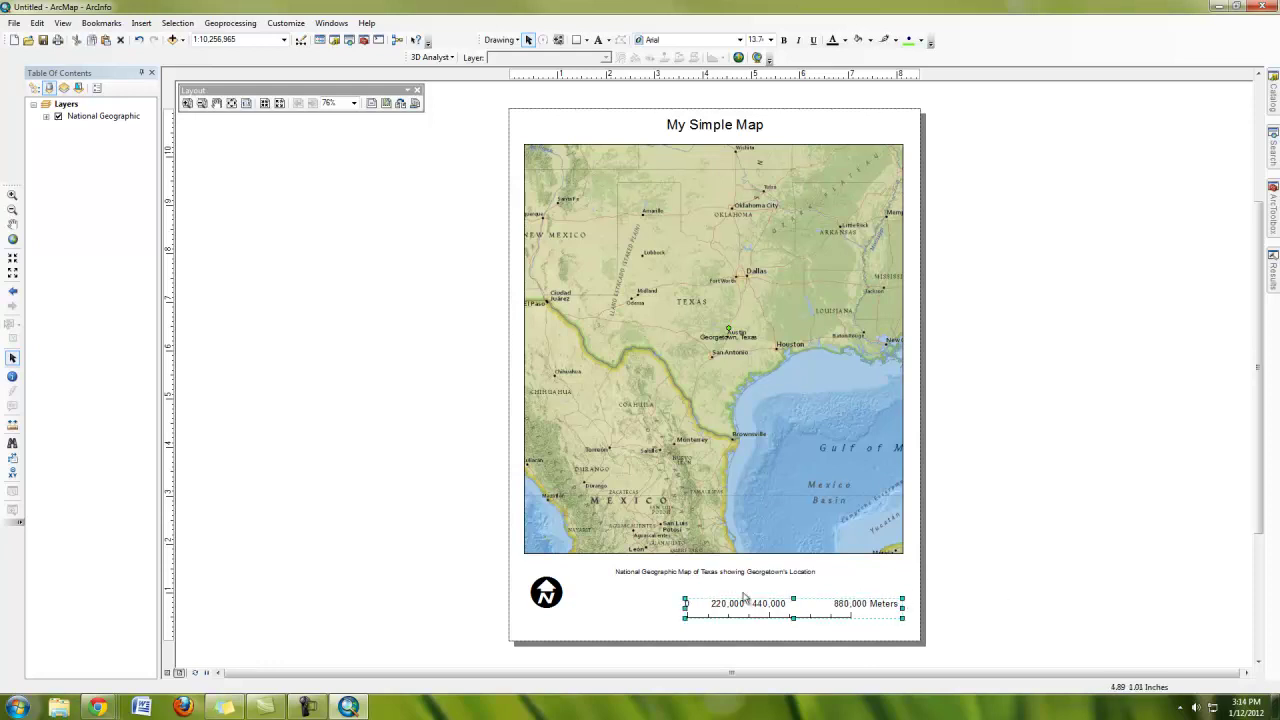
- Change the scale bar's division units to Miles so it shows 150, 300 and 600 Miles
double_click(837, 612)
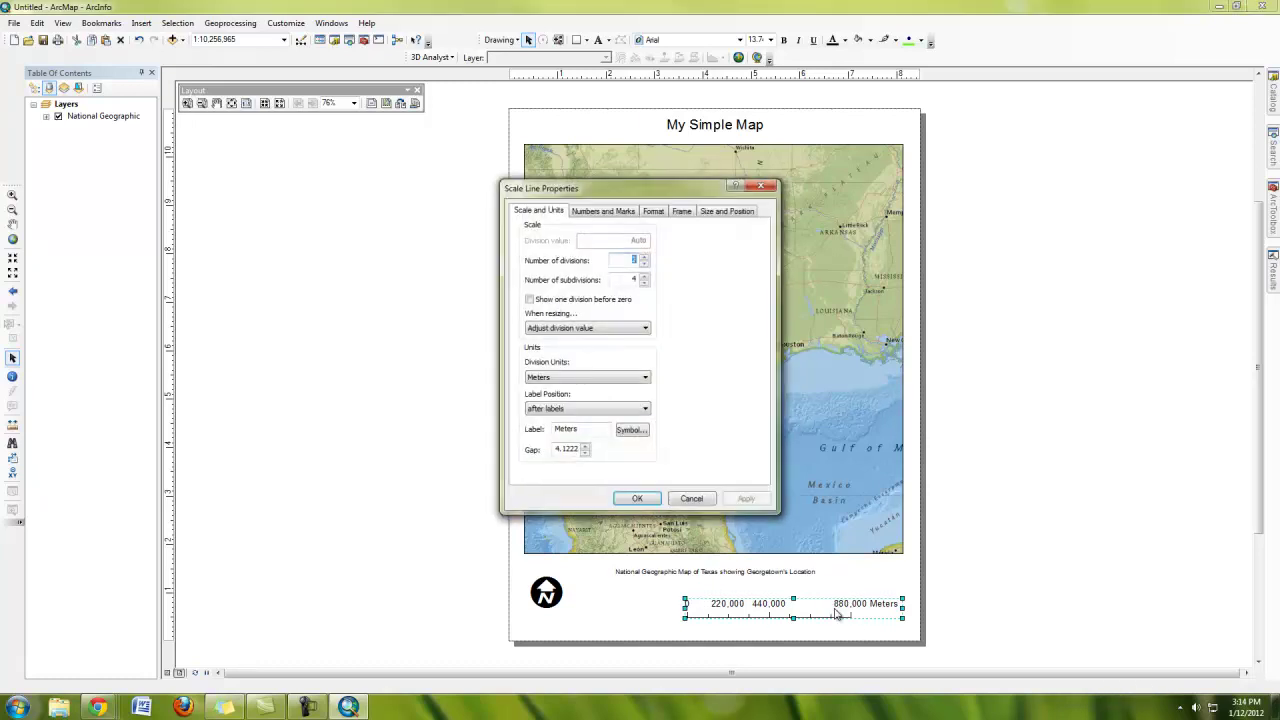
left_click(640, 377)
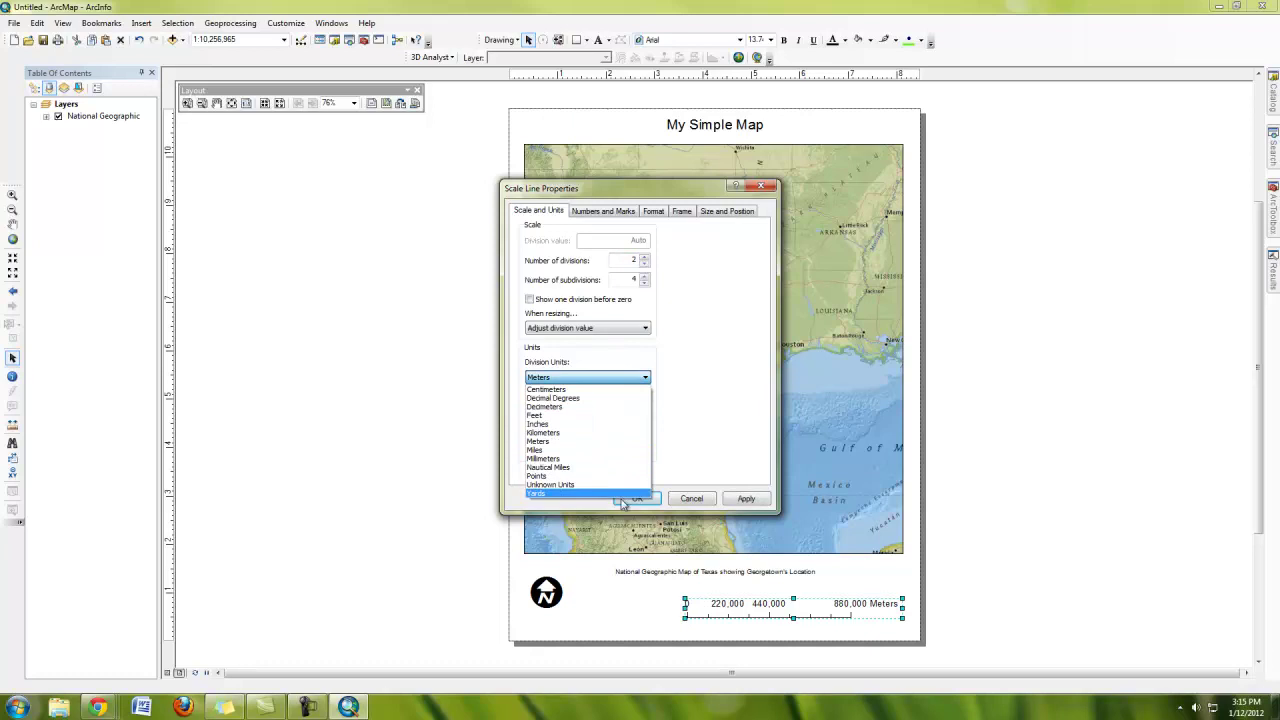
left_click(595, 452)
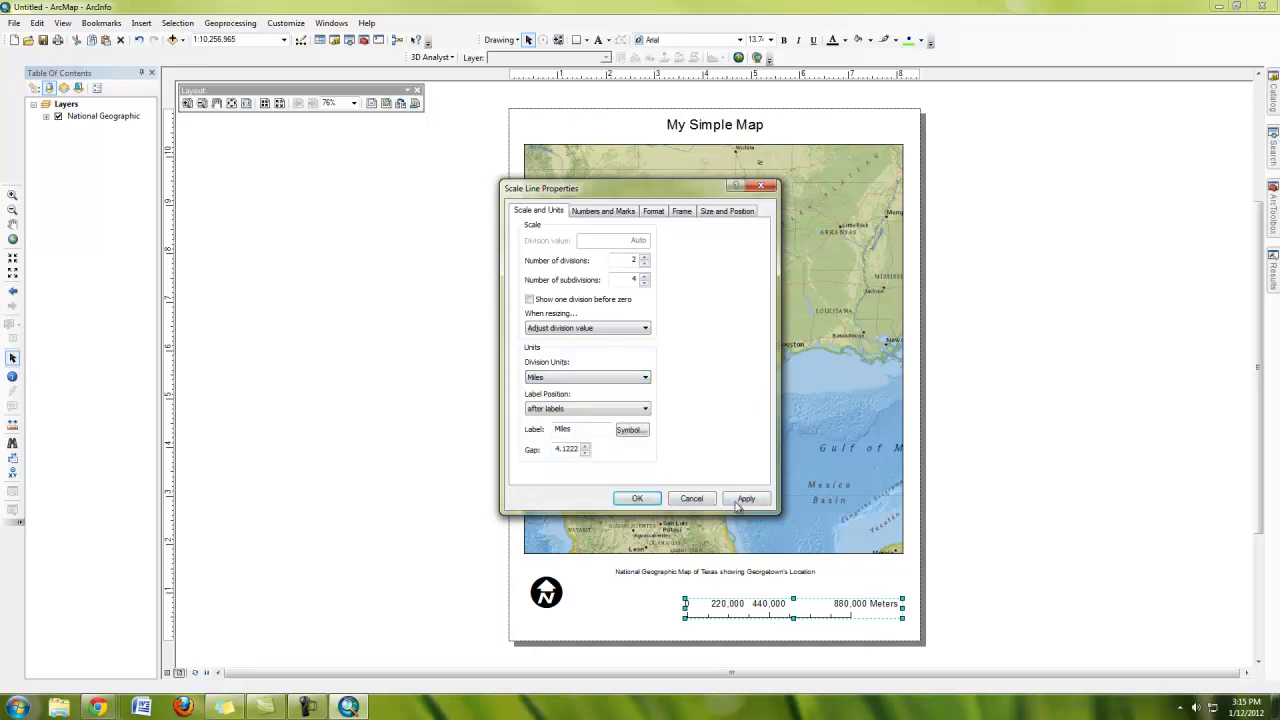
left_click(746, 498)
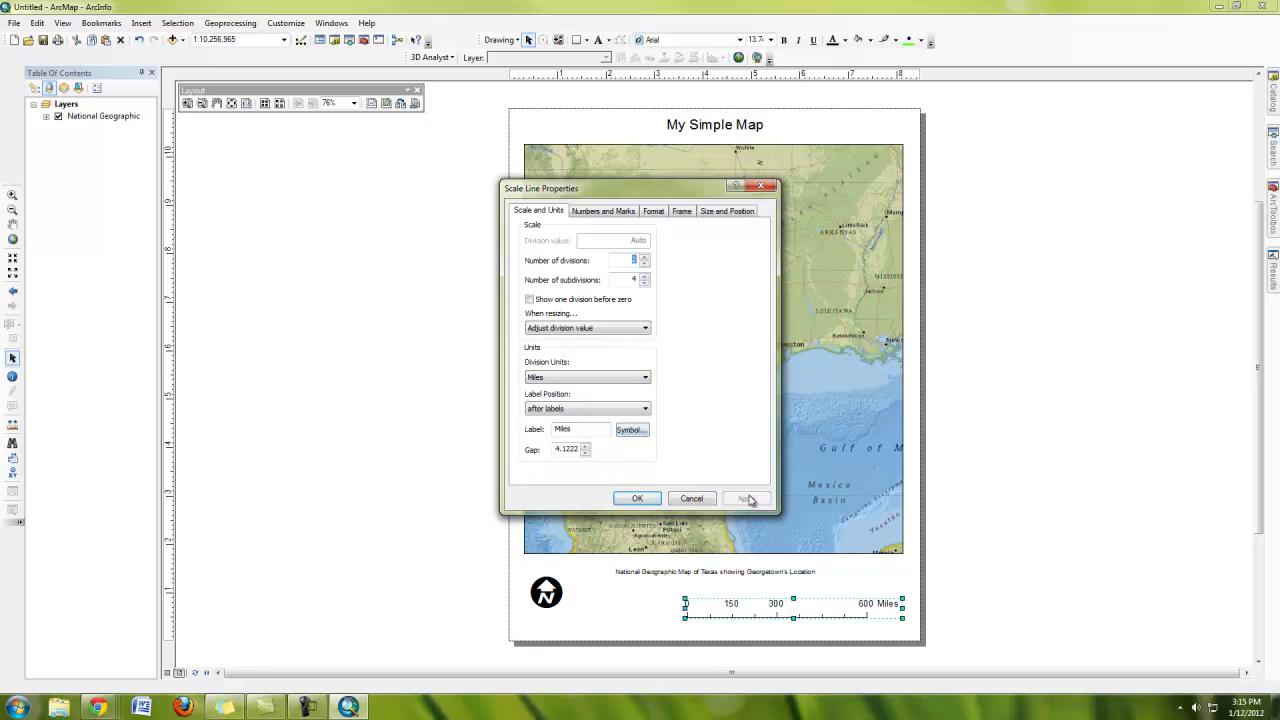
left_click(623, 501)
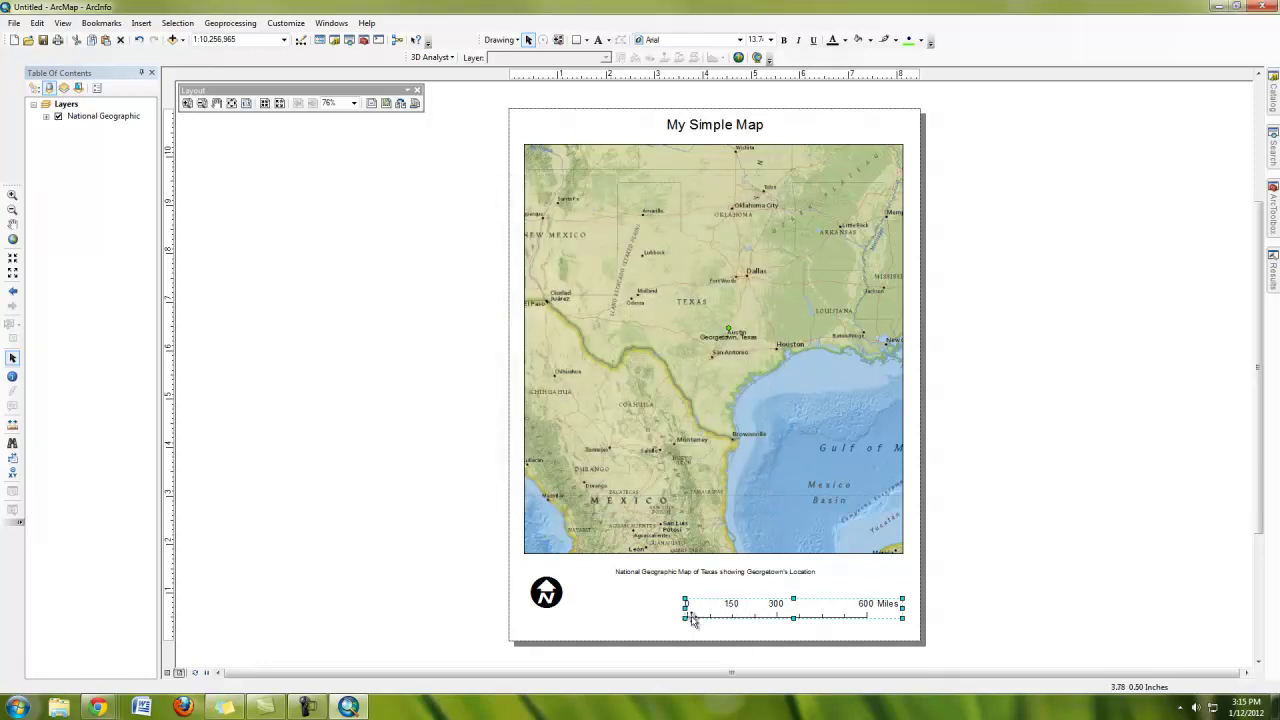
- Shorten the scale bar from its left end so it reads 0, 100, 200 and 400 Miles
left_click_drag(681, 619, 743, 619)
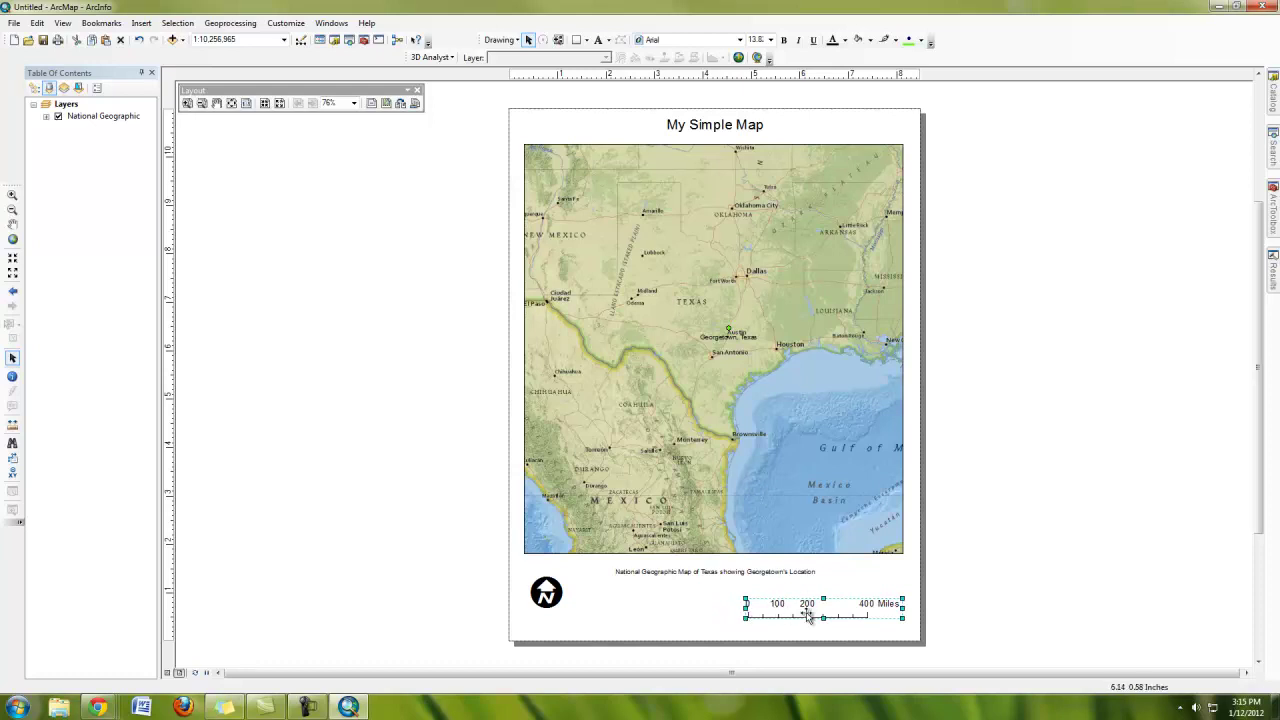
left_click(887, 574)
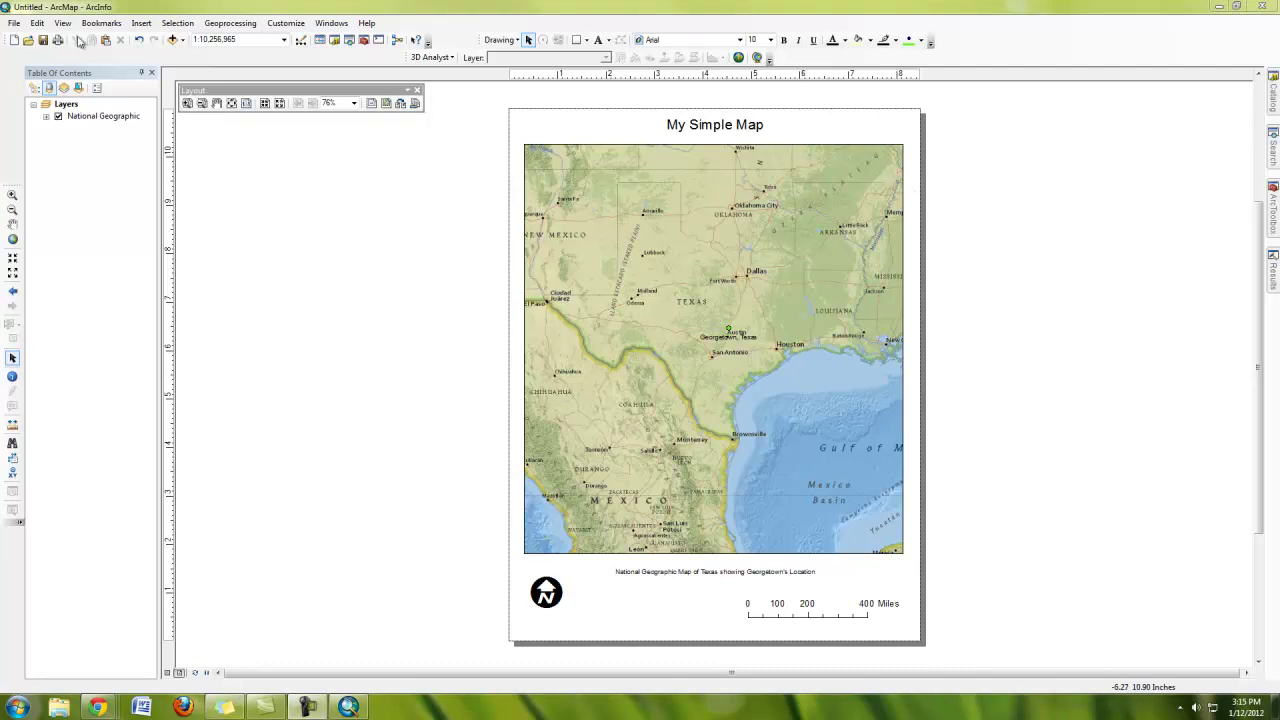
- Save the map document as lab0-2.mxd in the EGIS folder on the H: drive
left_click(15, 23)
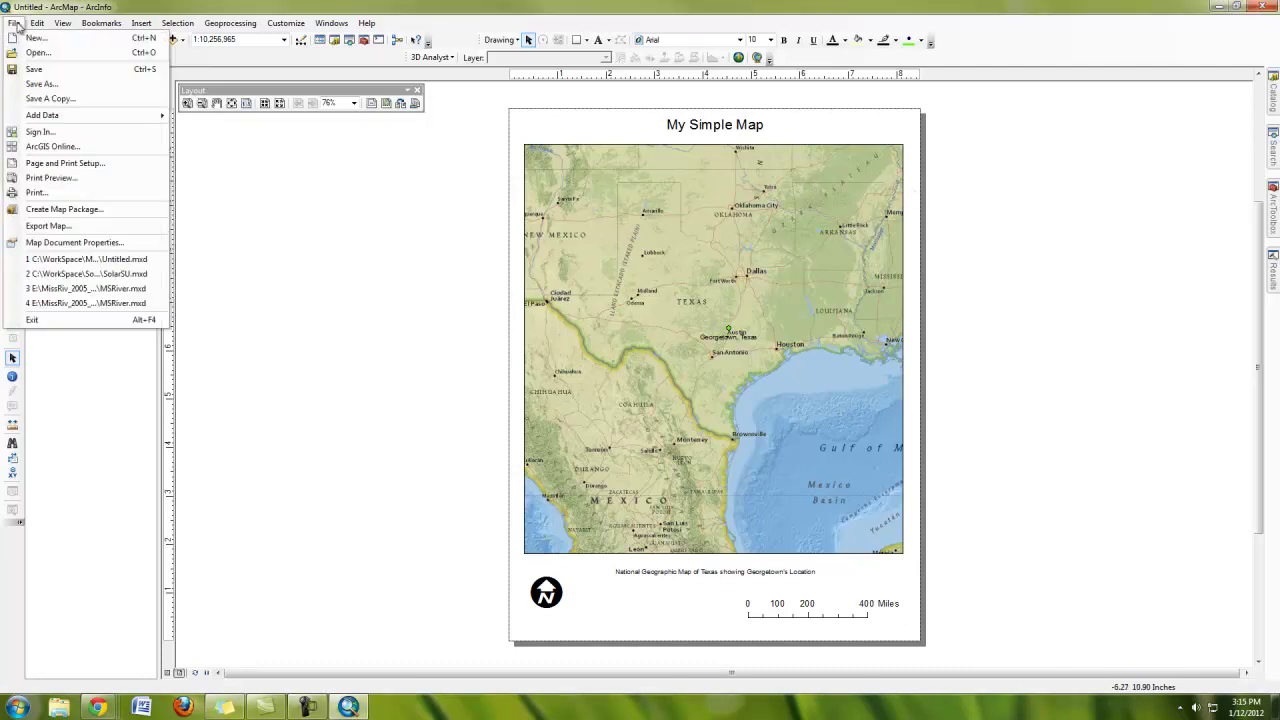
left_click(39, 86)
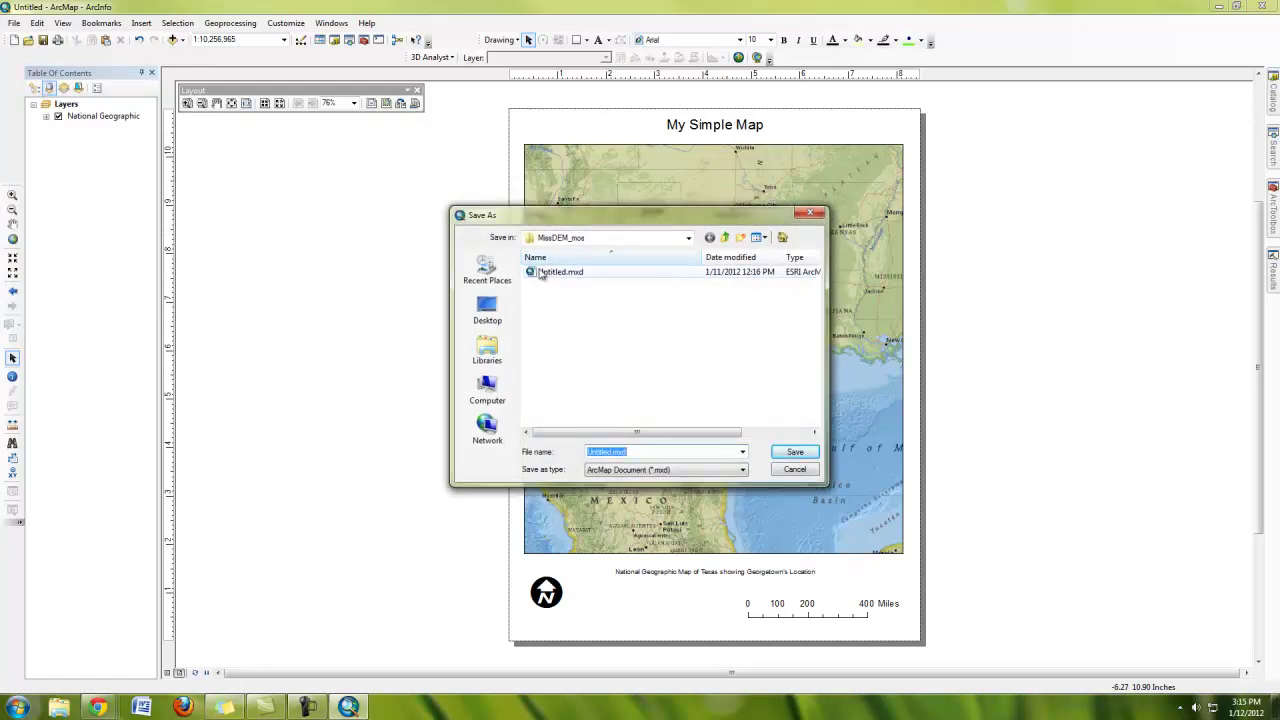
left_click(688, 238)
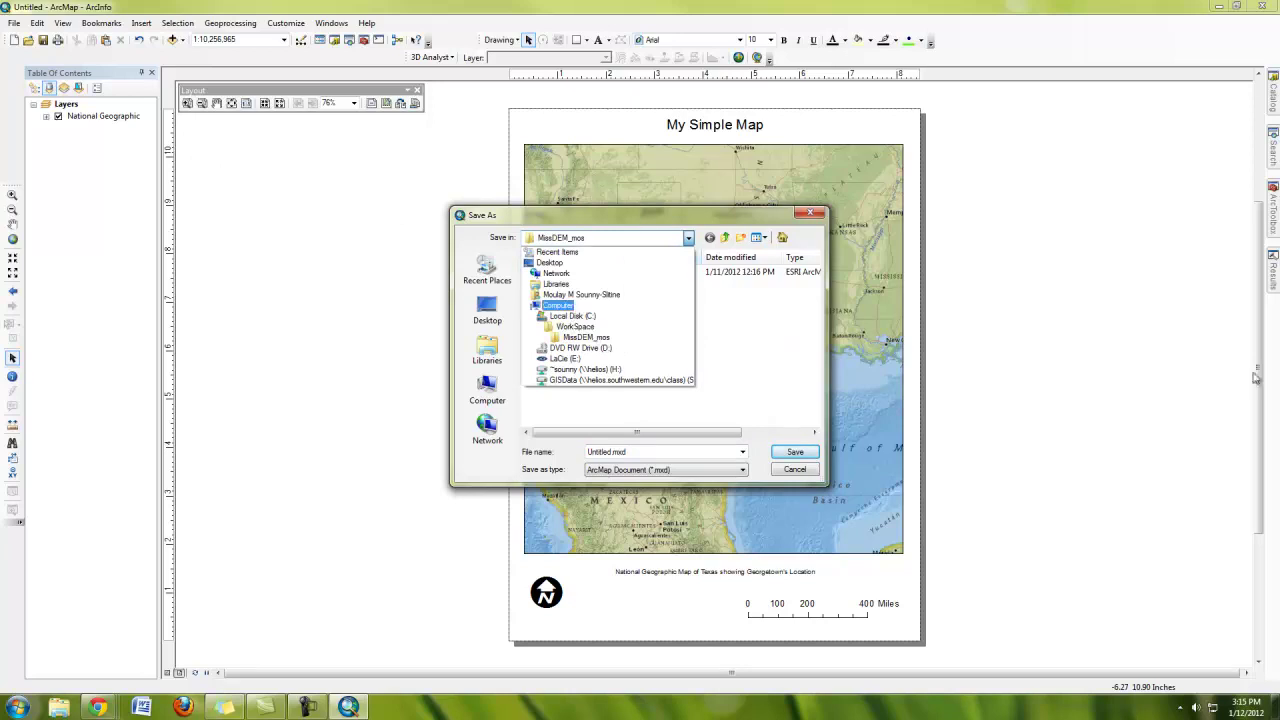
left_click(586, 337)
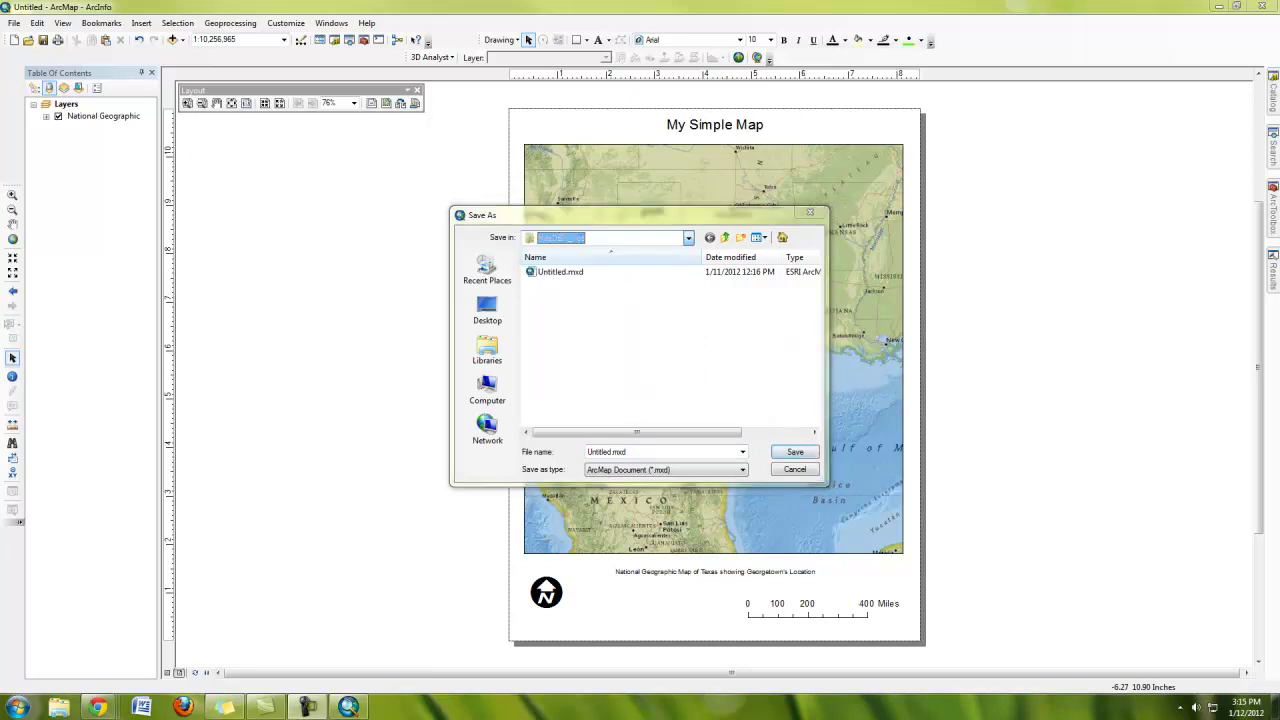
left_click(688, 238)
left_click(590, 370)
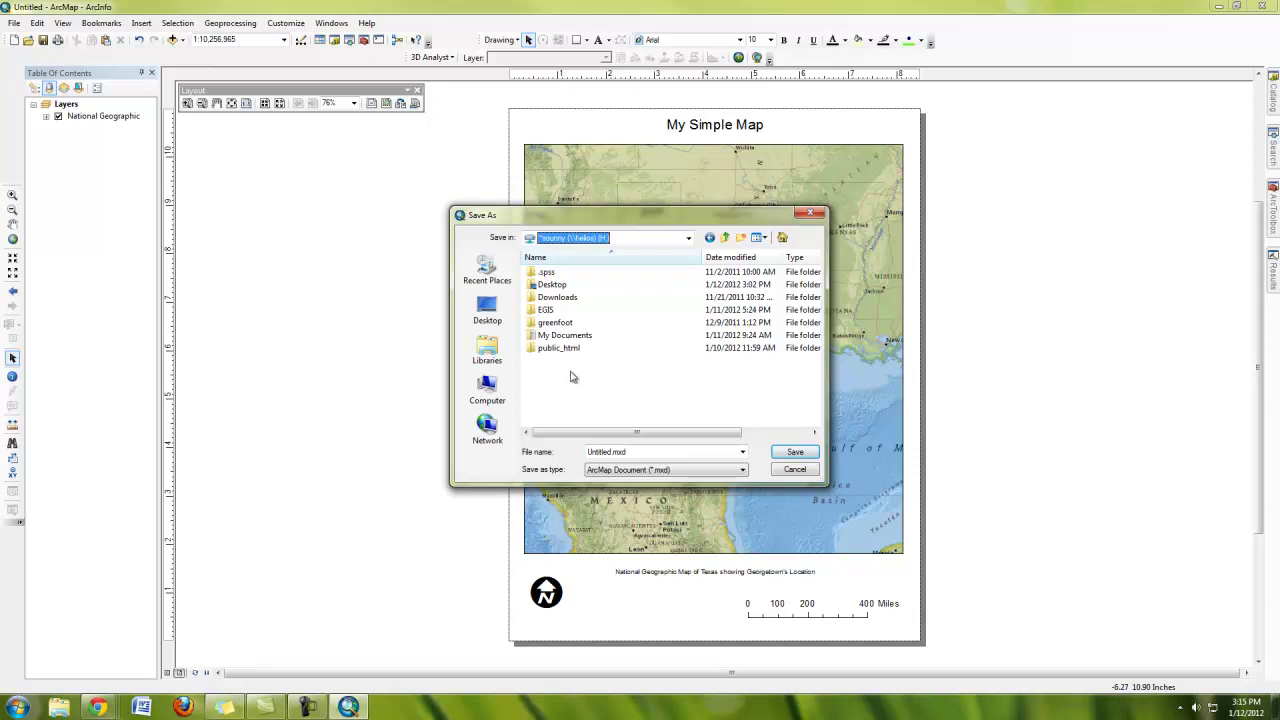
double_click(541, 310)
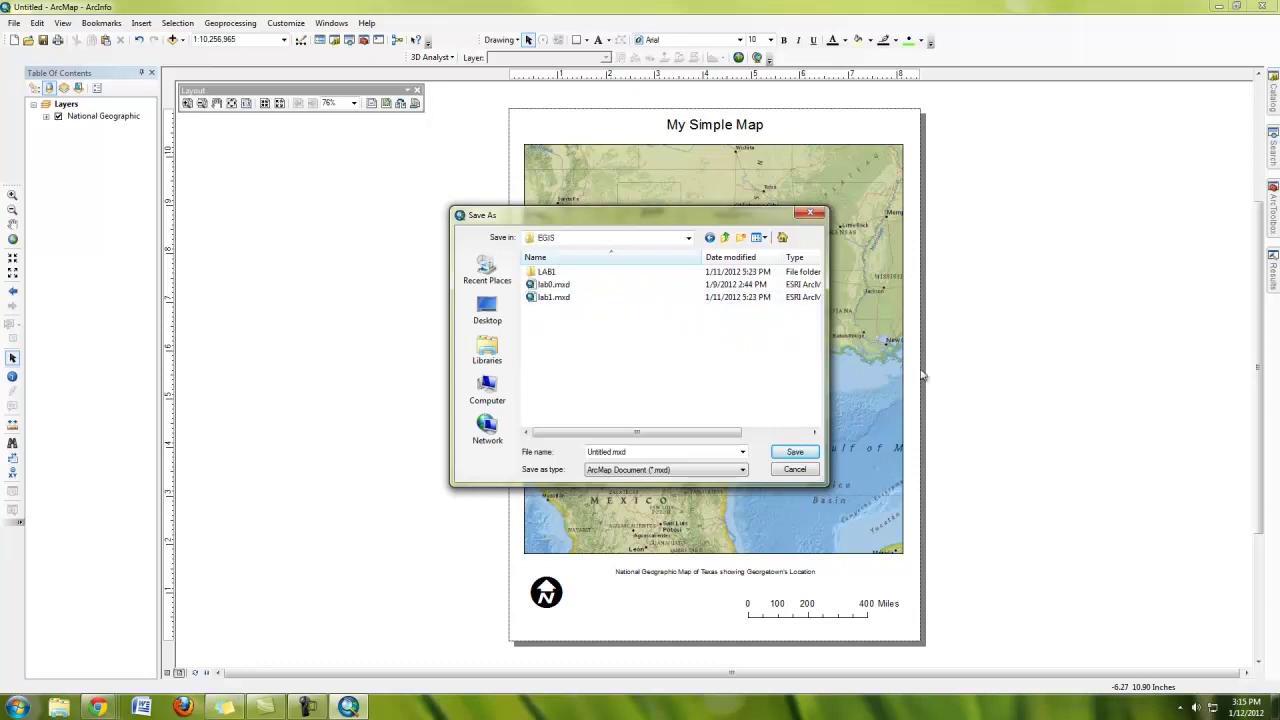
left_click(657, 450)
type("la")
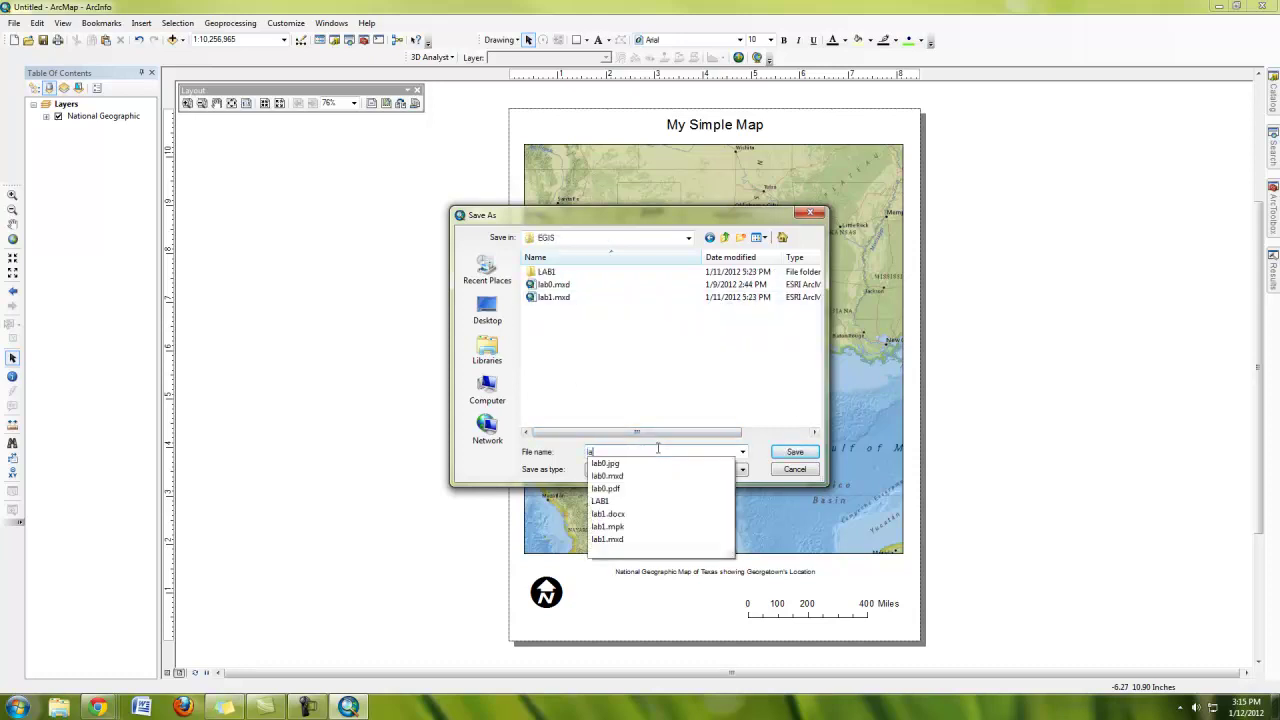
type("b0")
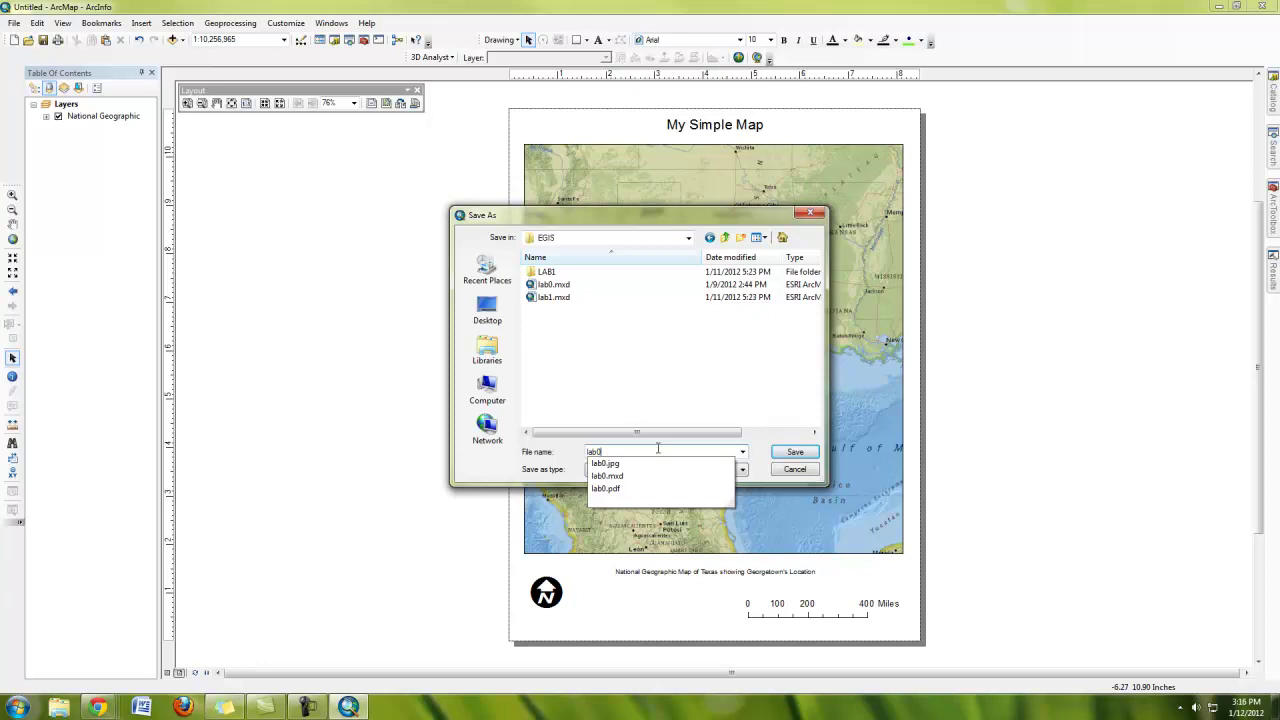
type("-2")
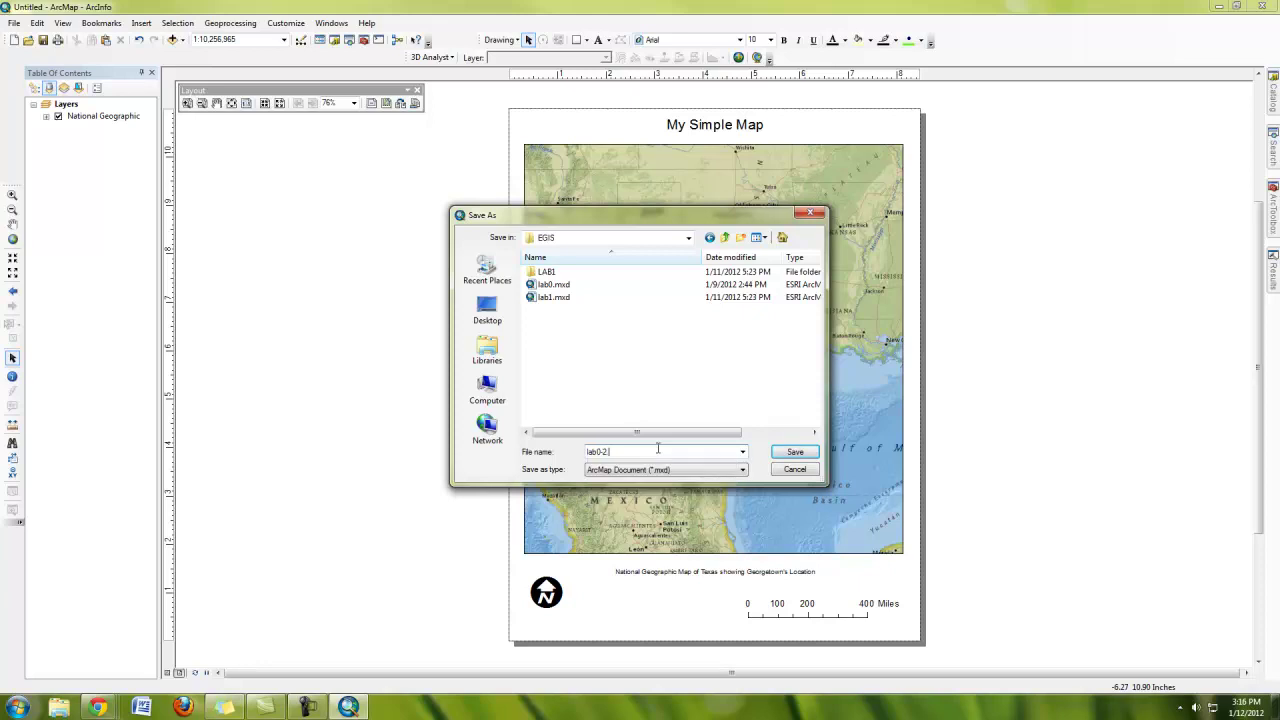
left_click(796, 451)
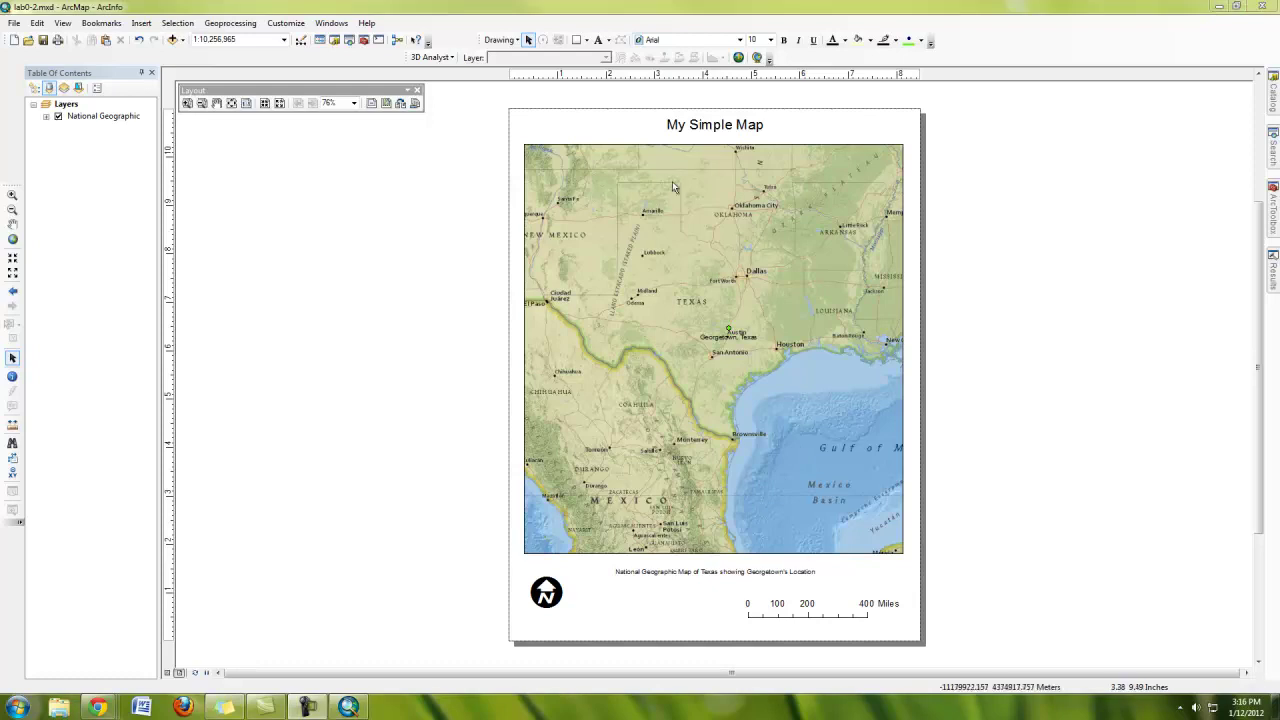
- Save the document, then export the layout as the PDF lab0-2.pdf to the Desktop
left_click(44, 40)
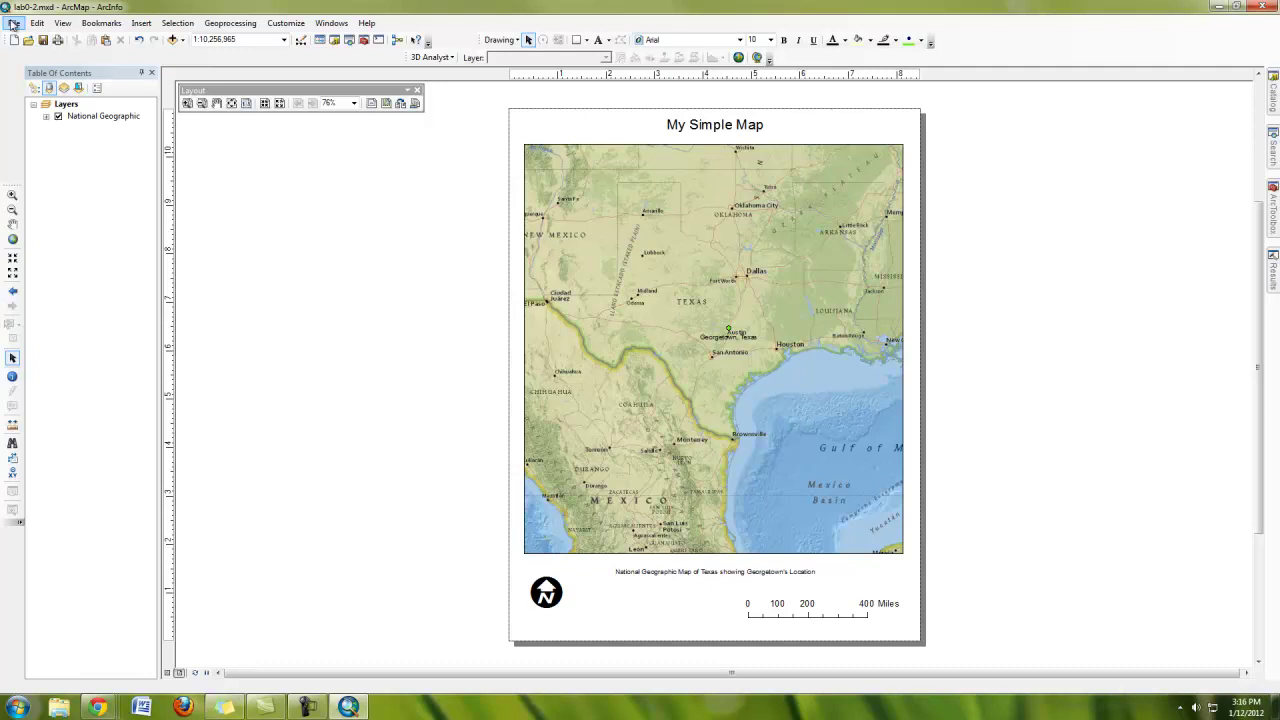
left_click(14, 23)
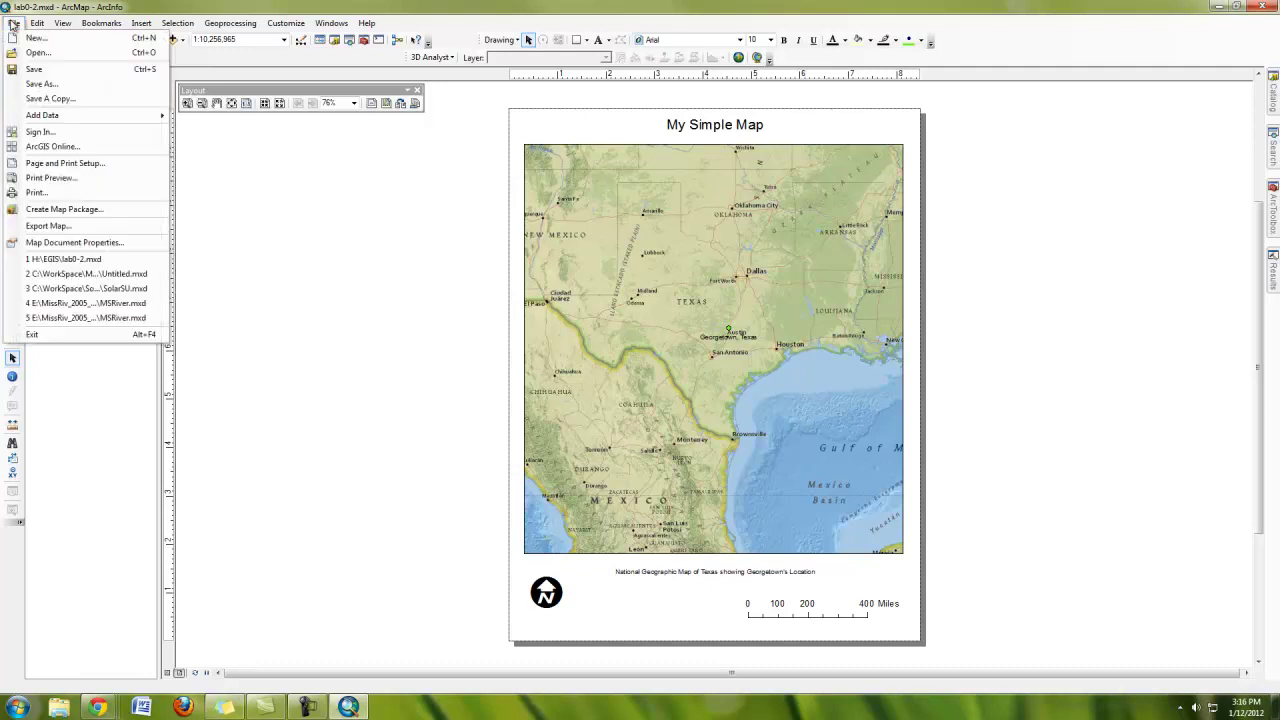
left_click(85, 228)
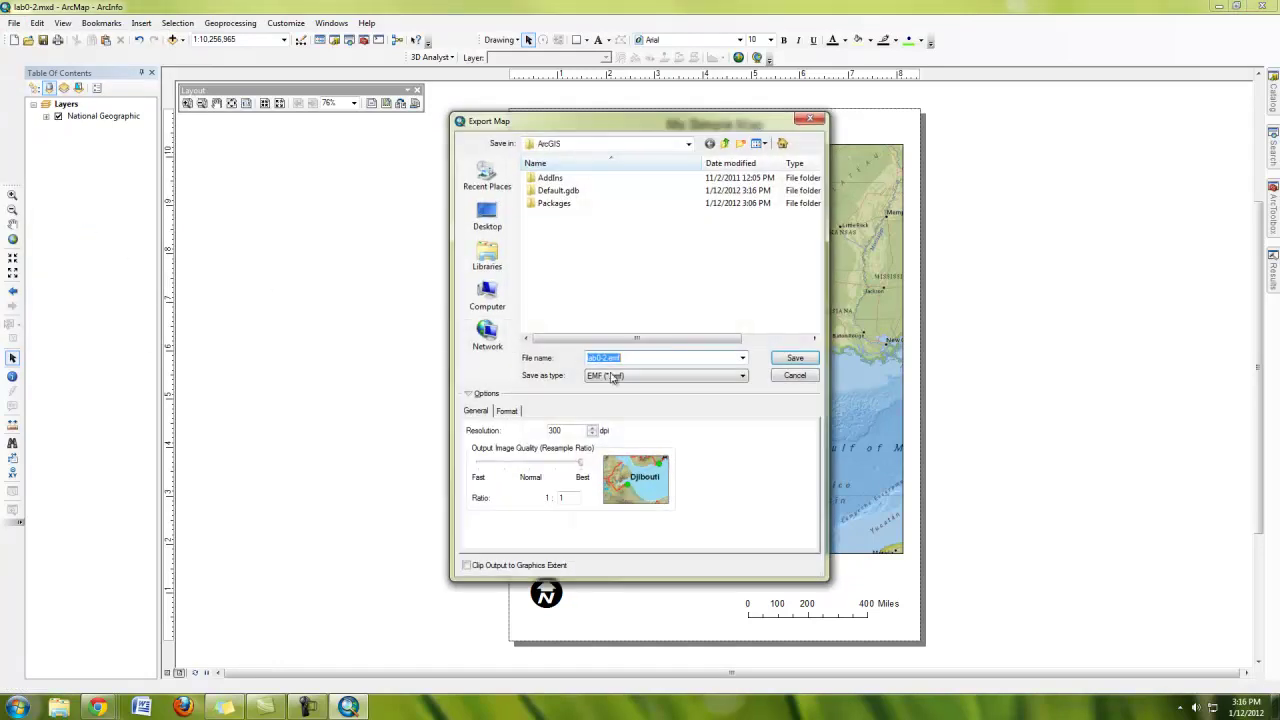
left_click(726, 381)
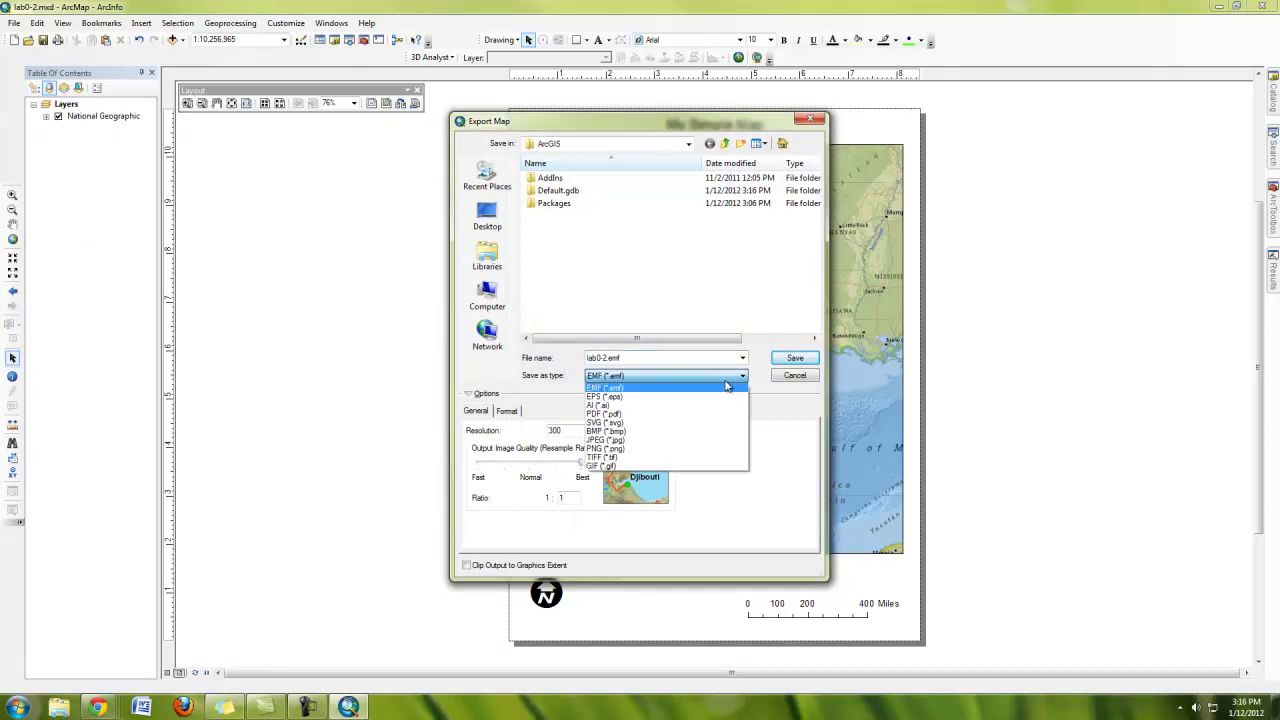
left_click(679, 420)
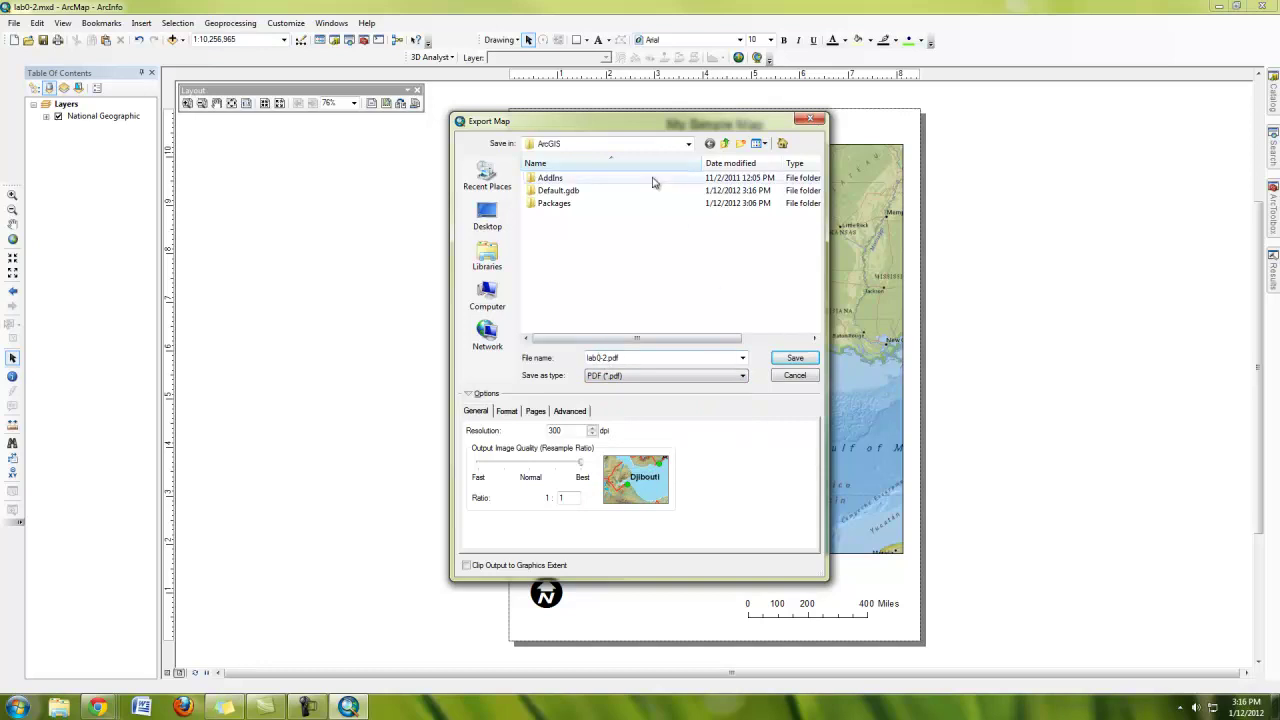
left_click(480, 220)
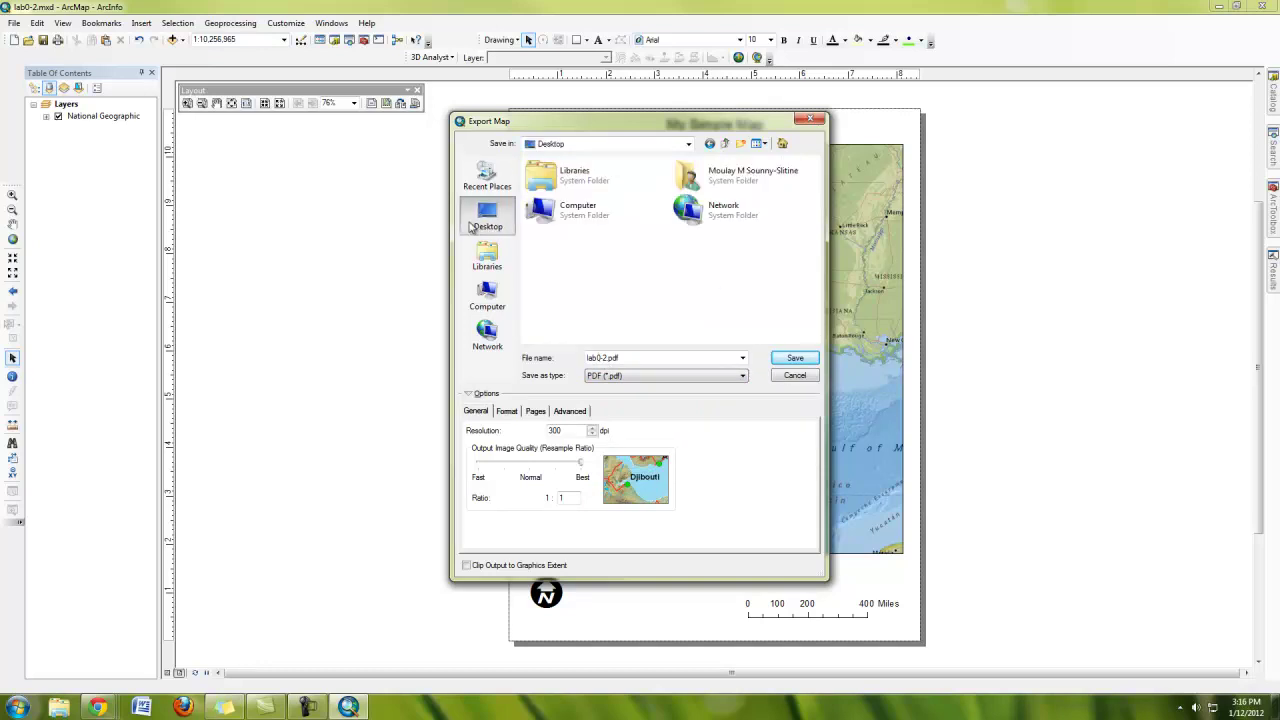
left_click(795, 360)
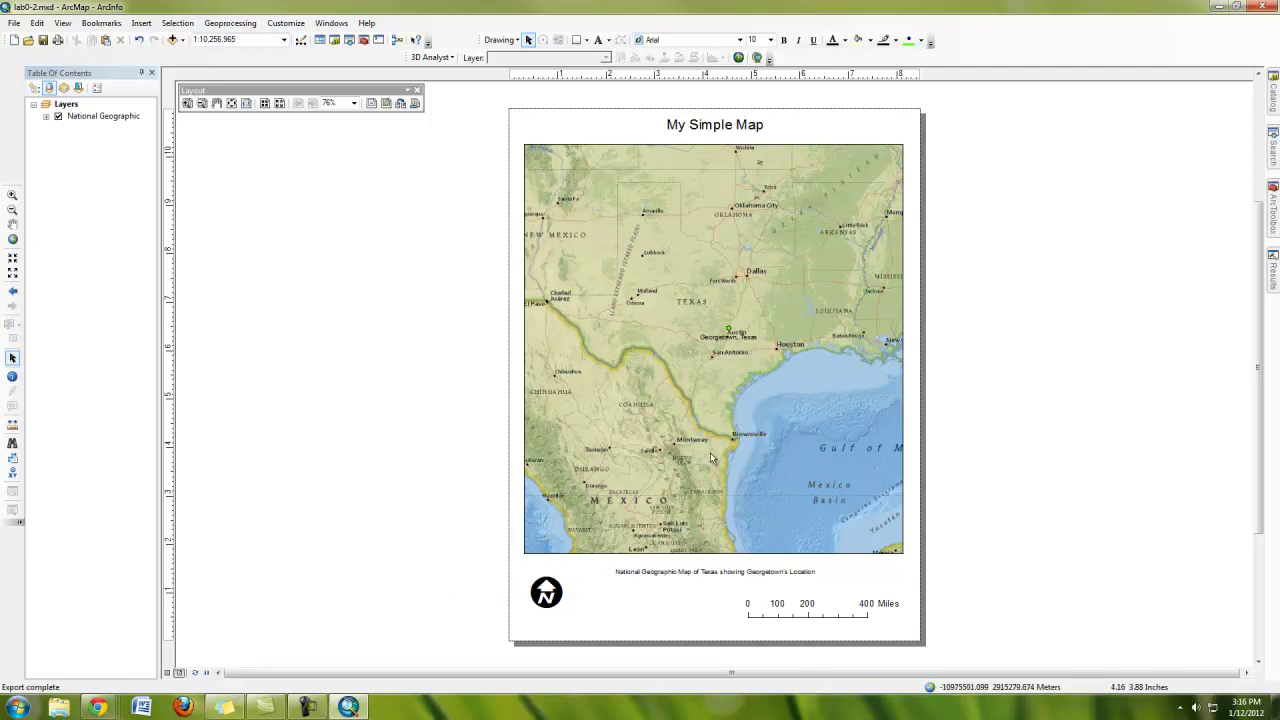
- Open lab0-2.pdf from the desktop in Adobe Reader and enlarge the window to inspect the map
left_click(1218, 8)
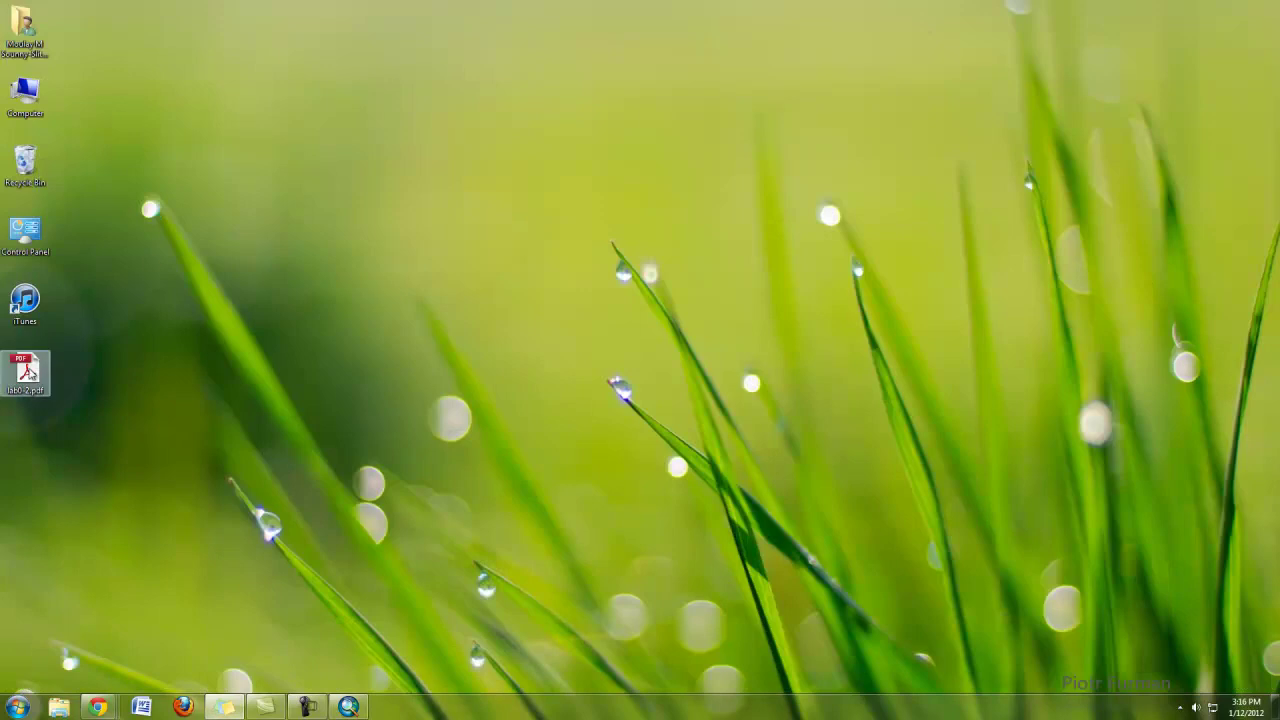
double_click(28, 372)
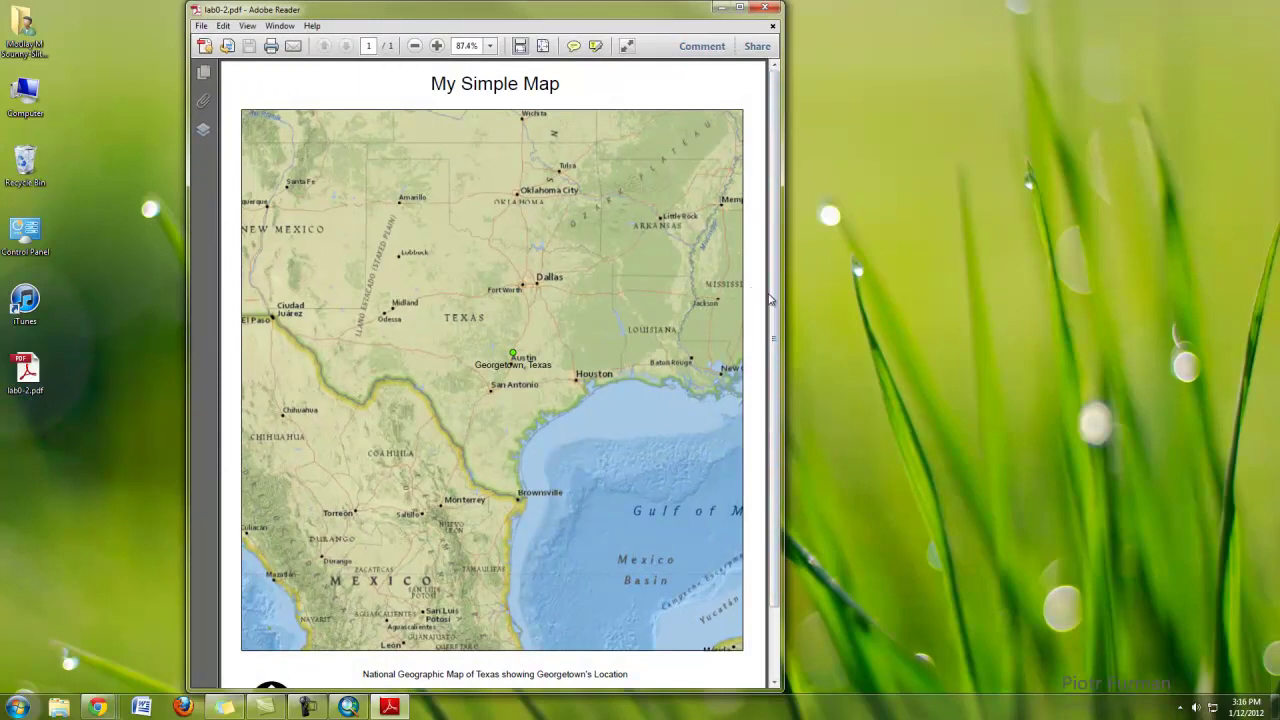
left_click(773, 683)
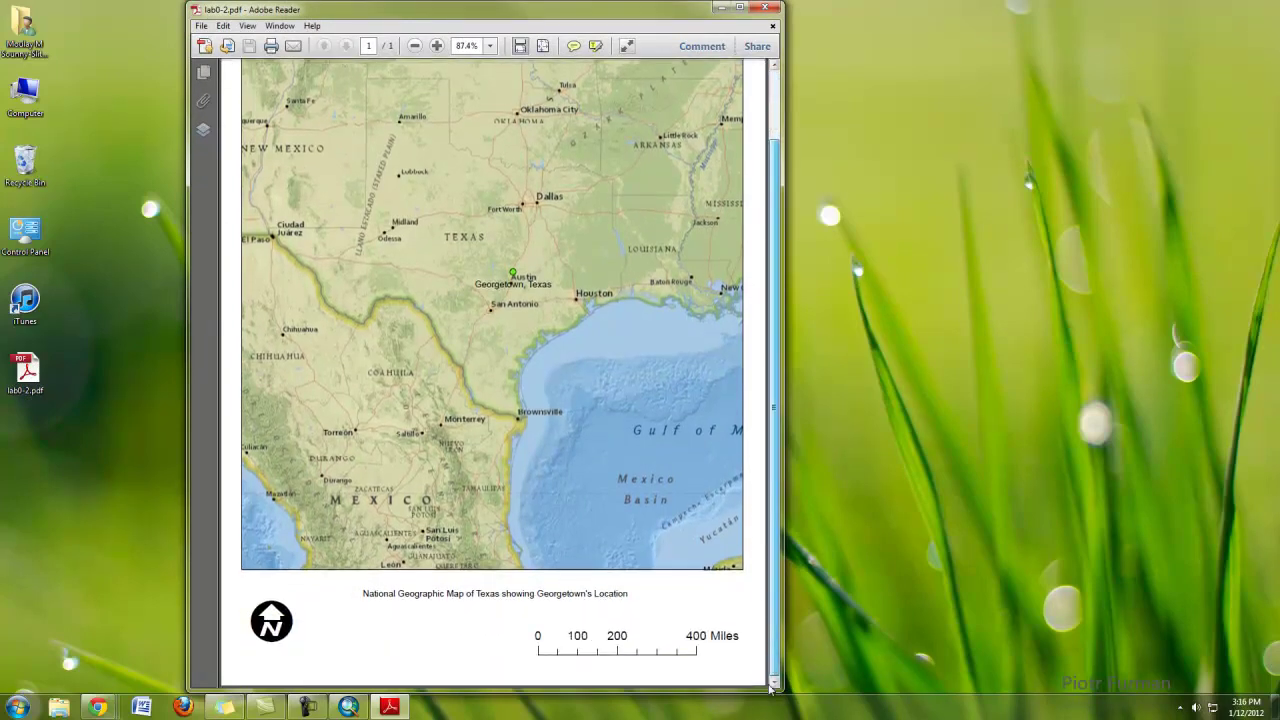
scroll(763, 440, "up", 2)
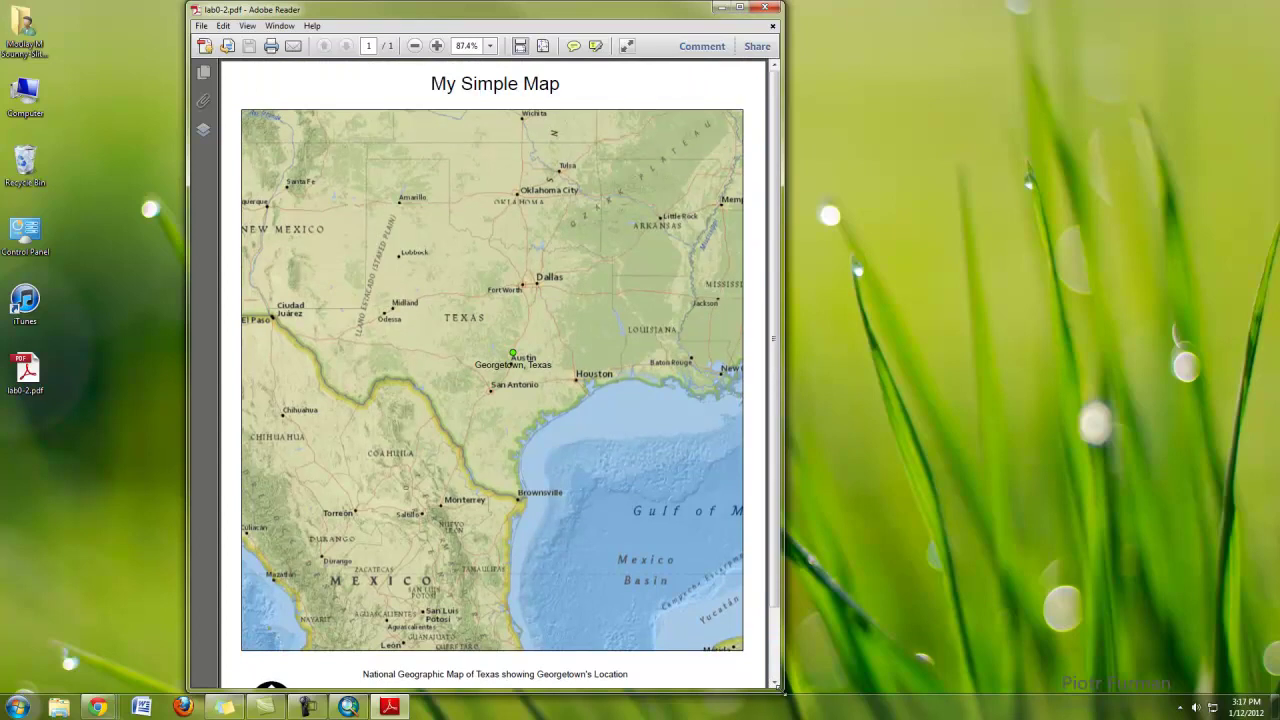
left_click_drag(783, 689, 955, 585)
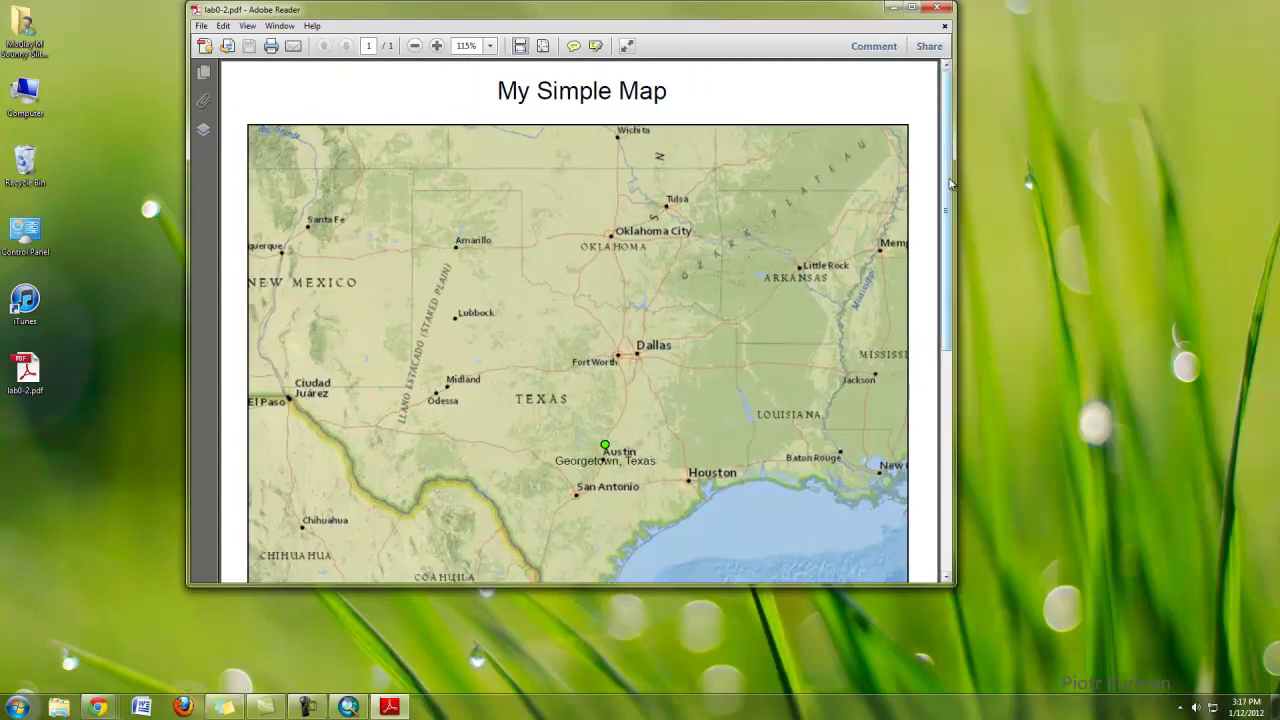
left_click_drag(950, 183, 931, 443)
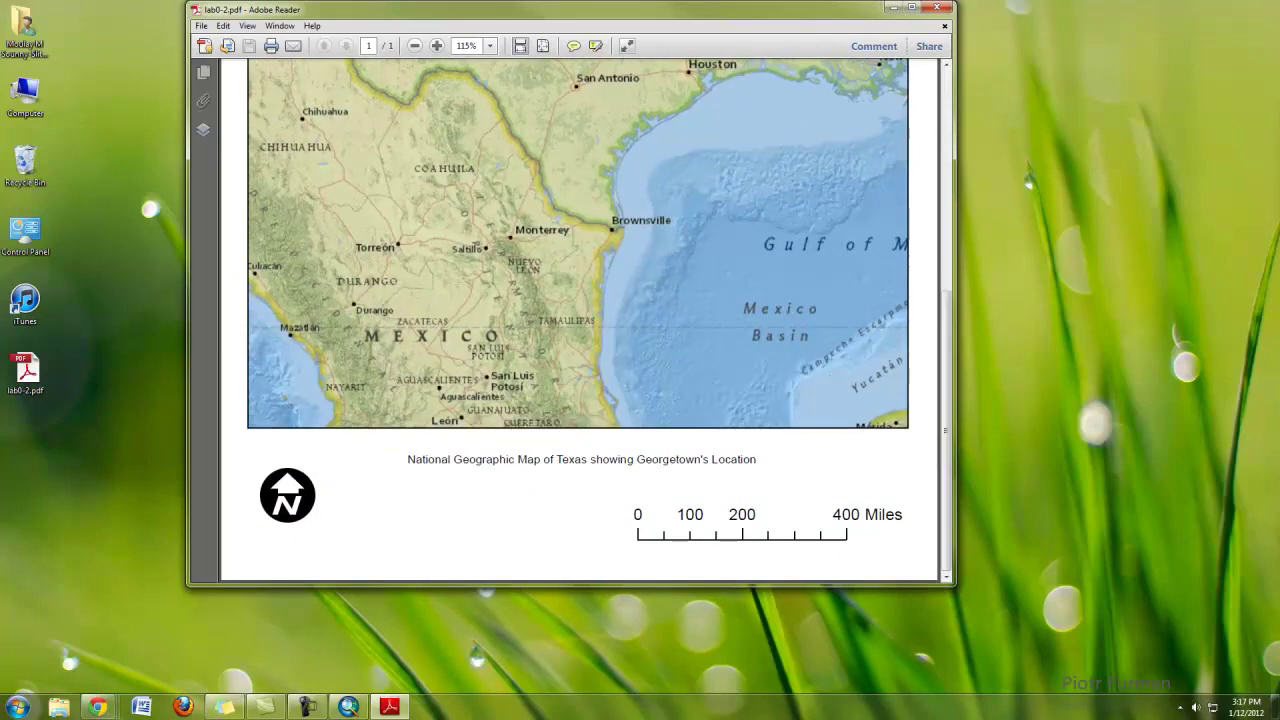